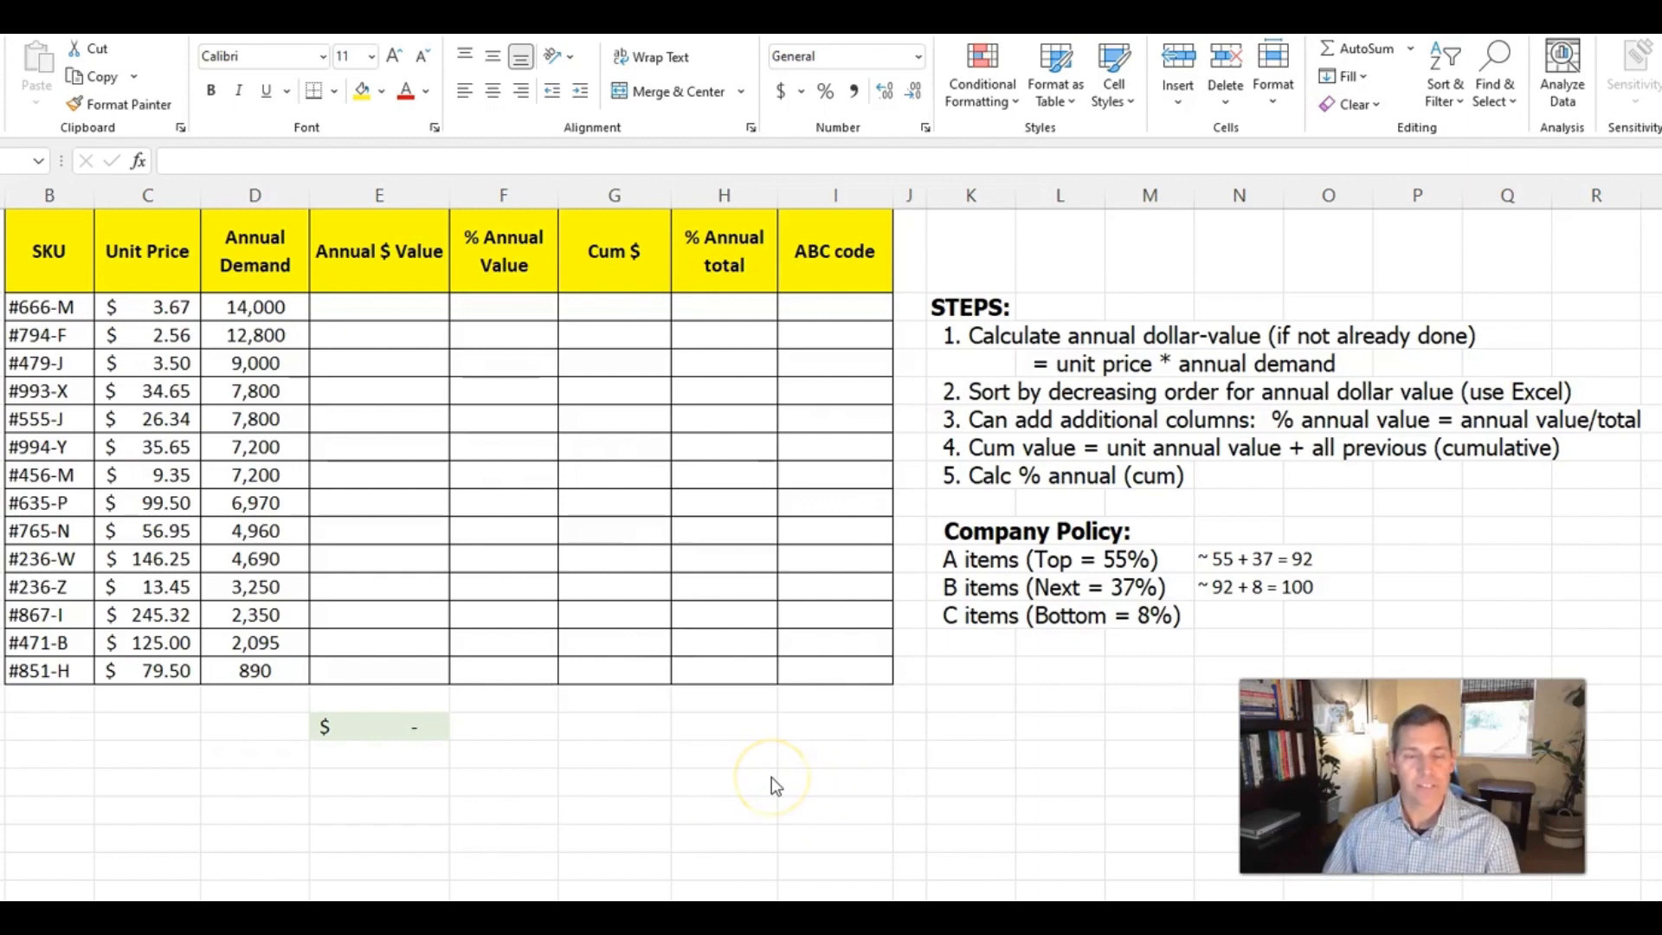
# Calculate the first SKU's Annual $ Value in E3 by multiplying annual demand by unit price with =D3*C3
pyautogui.click(769, 777)
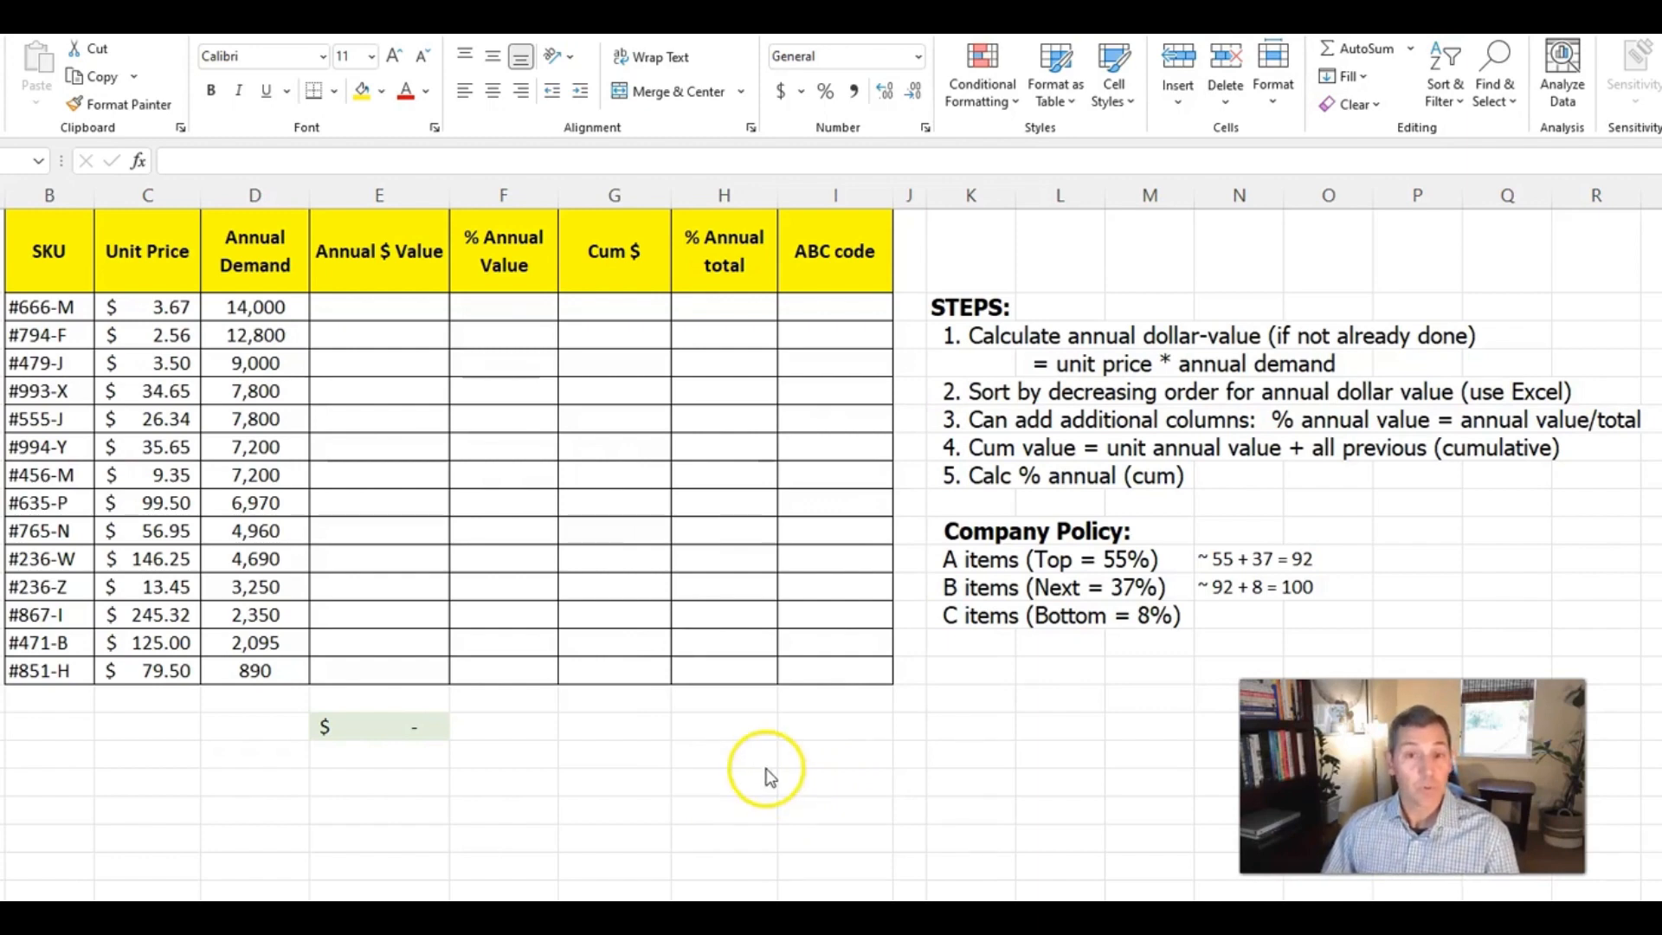
pyautogui.click(372, 310)
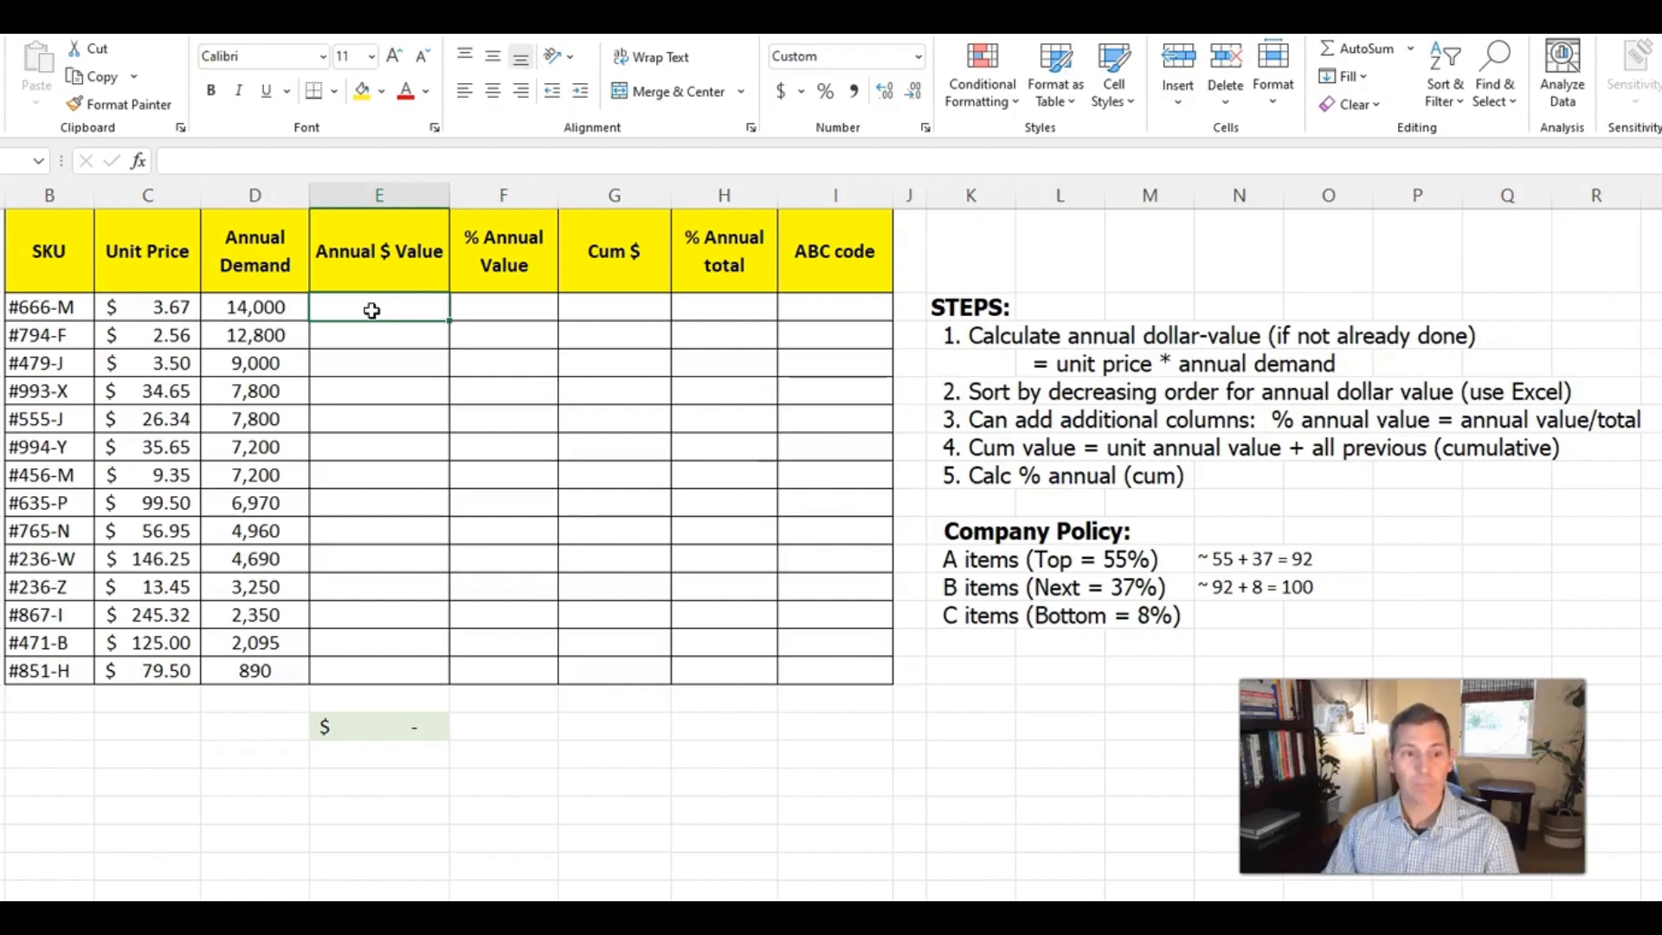
pyautogui.write('=')
pyautogui.press('Left')
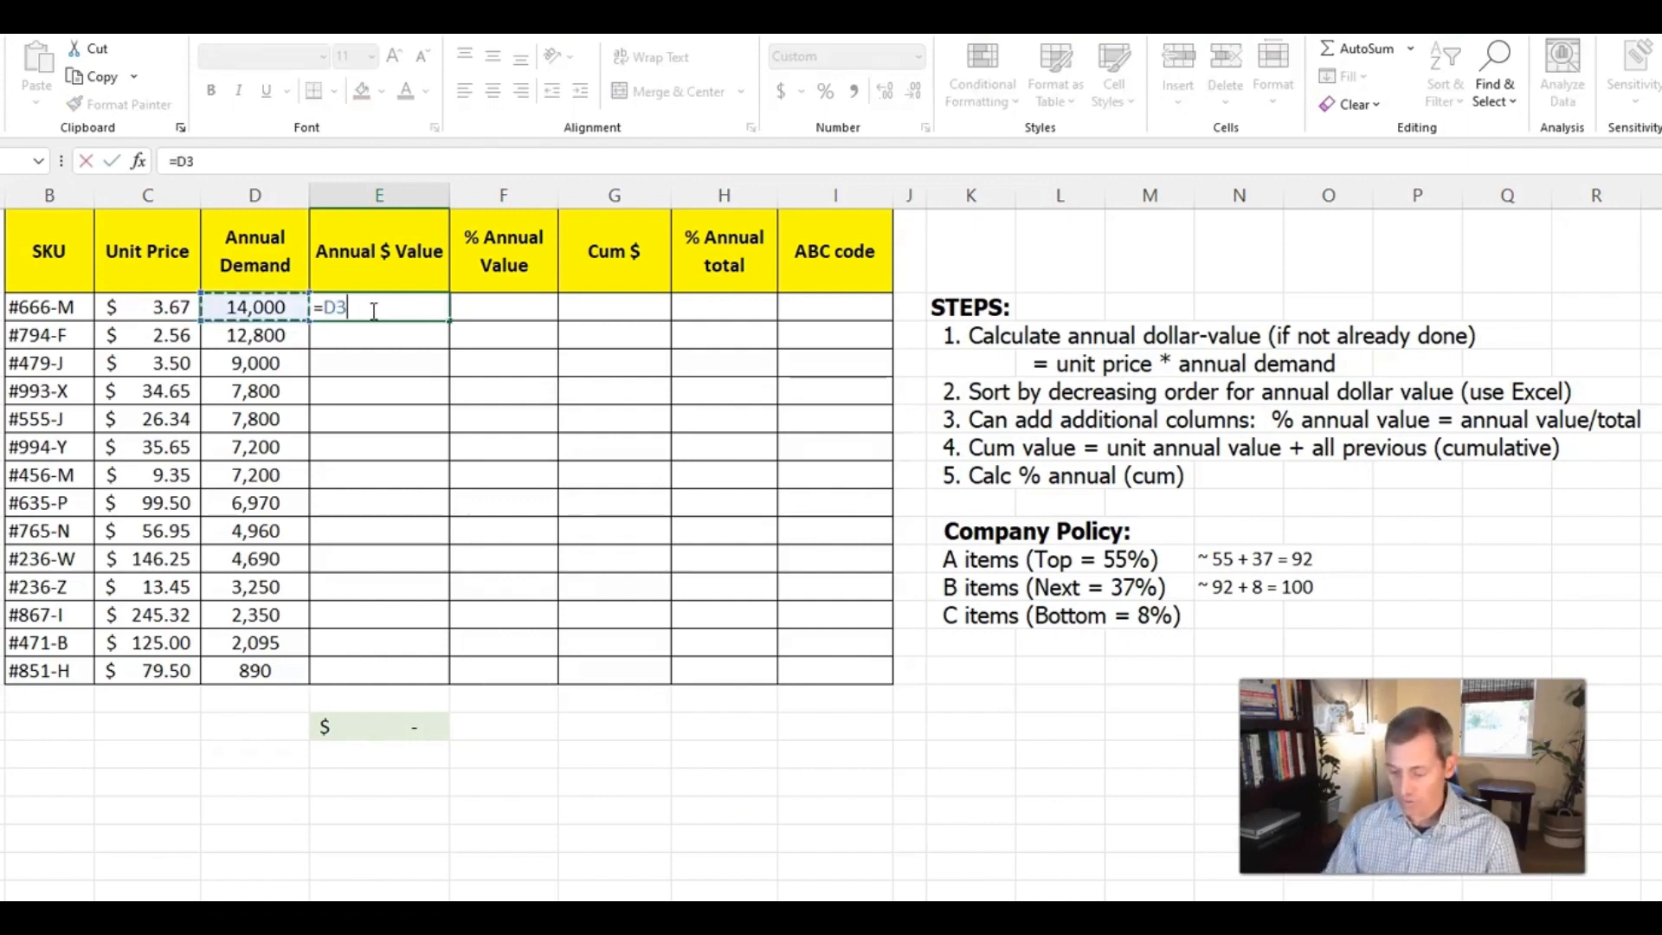
pyautogui.write('*')
pyautogui.press('Left')
pyautogui.press('Left')
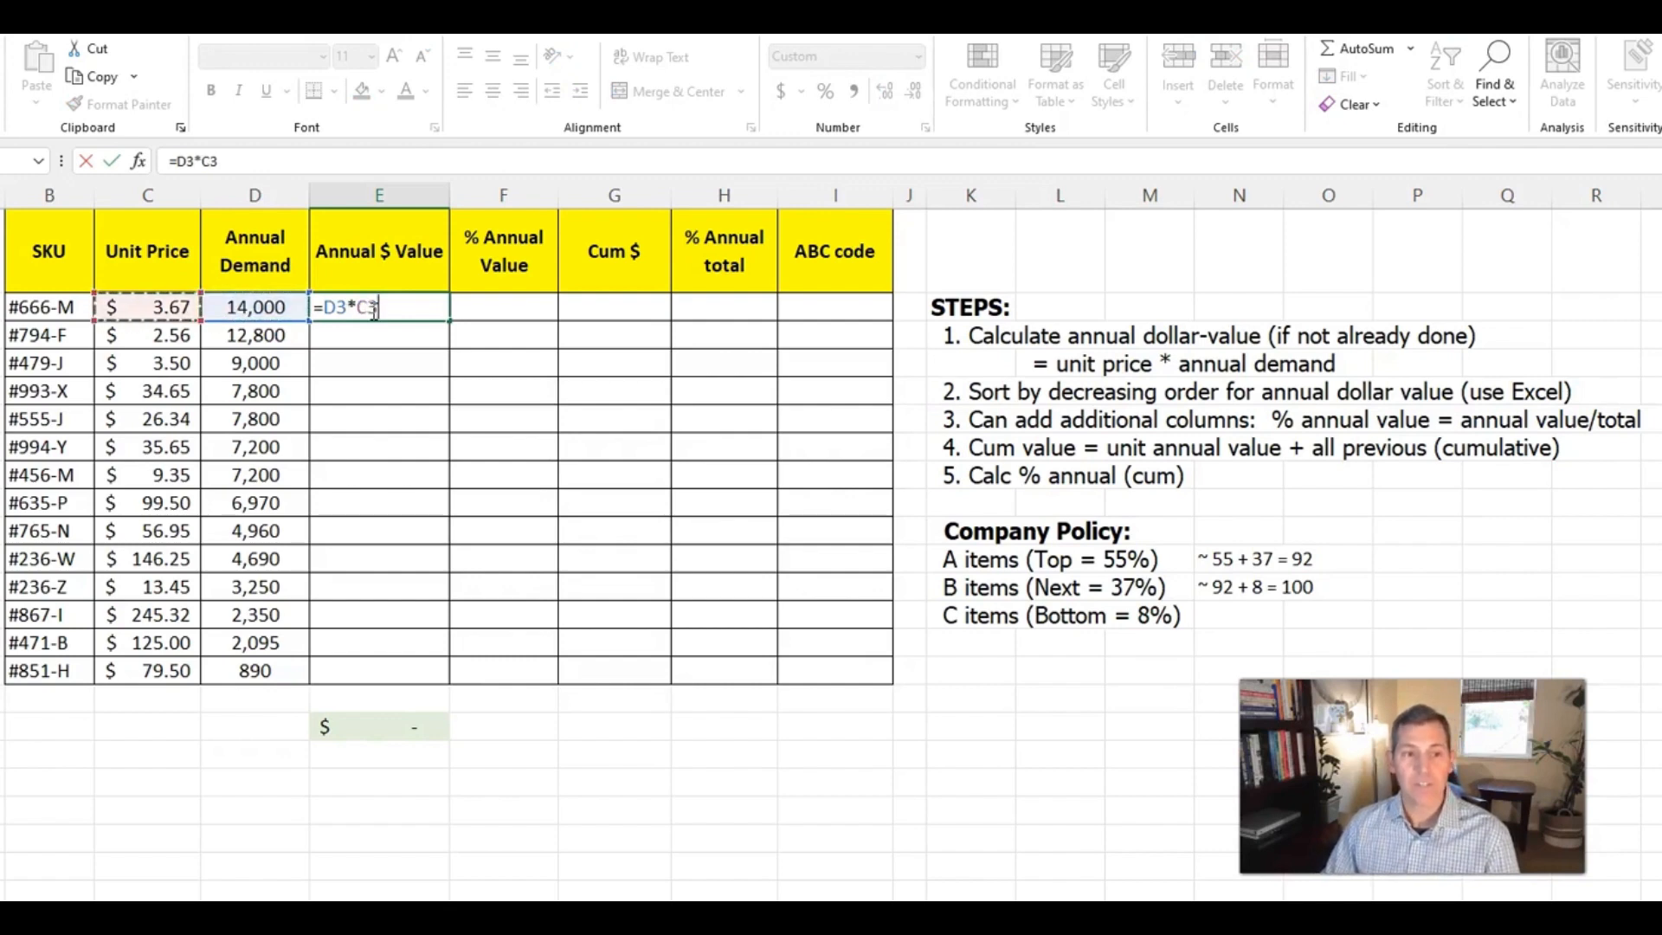
pyautogui.press('Return')
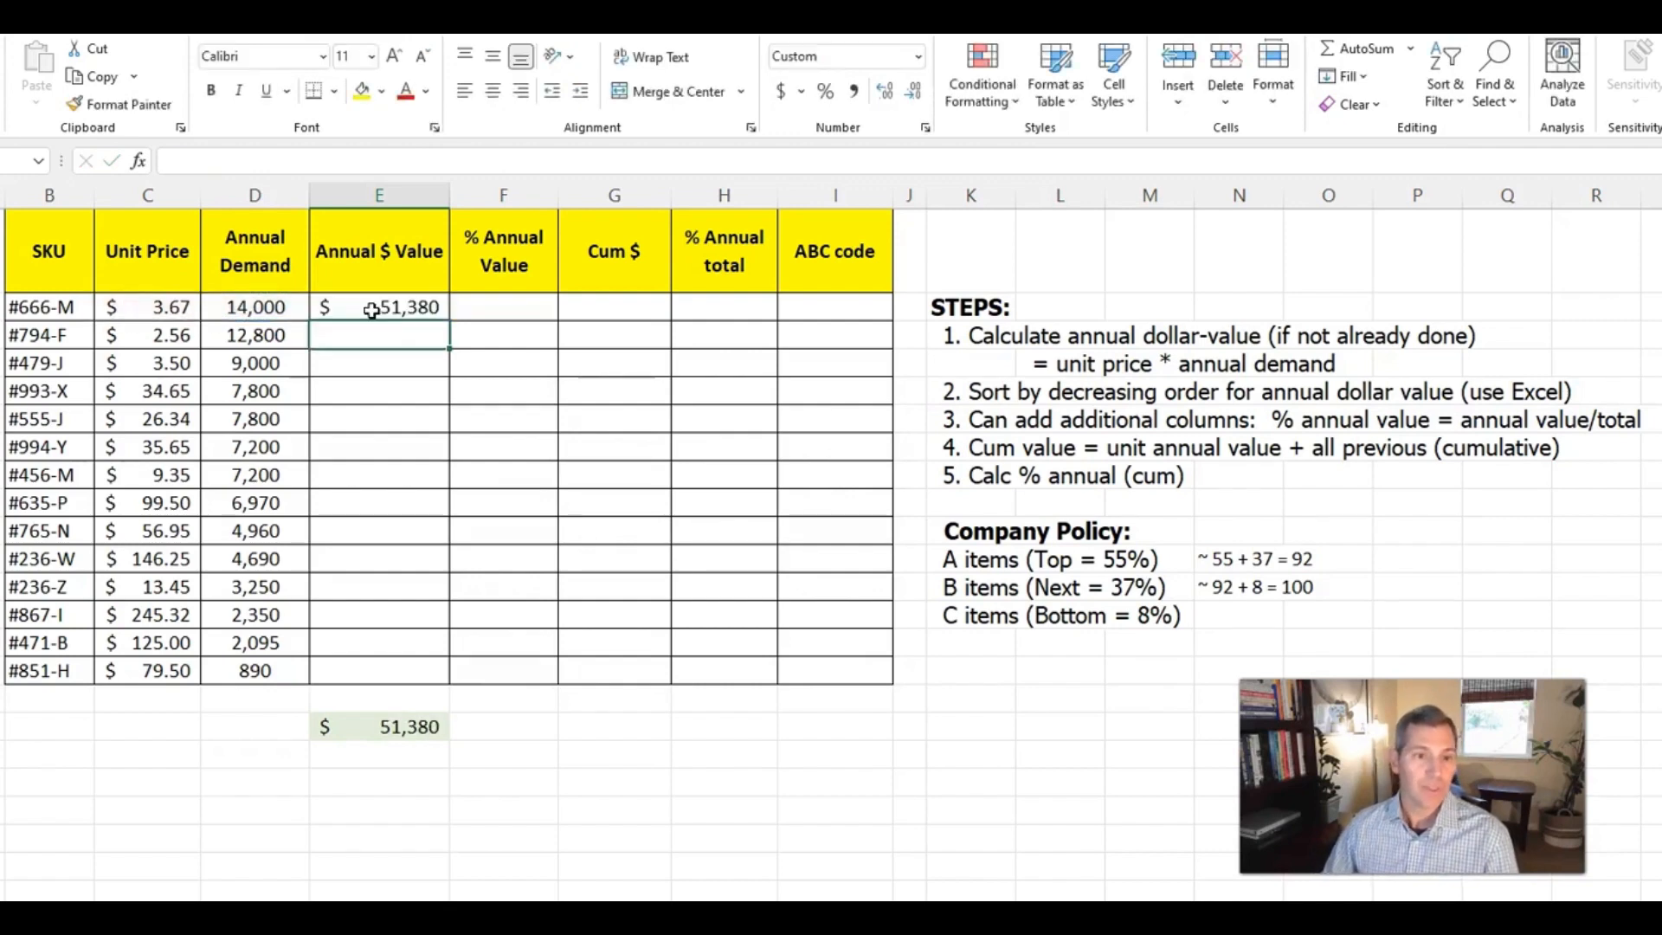
# Try copying the E3 formula into E4:E16 by pasting, and clear those pasted cells again
pyautogui.click(371, 311)
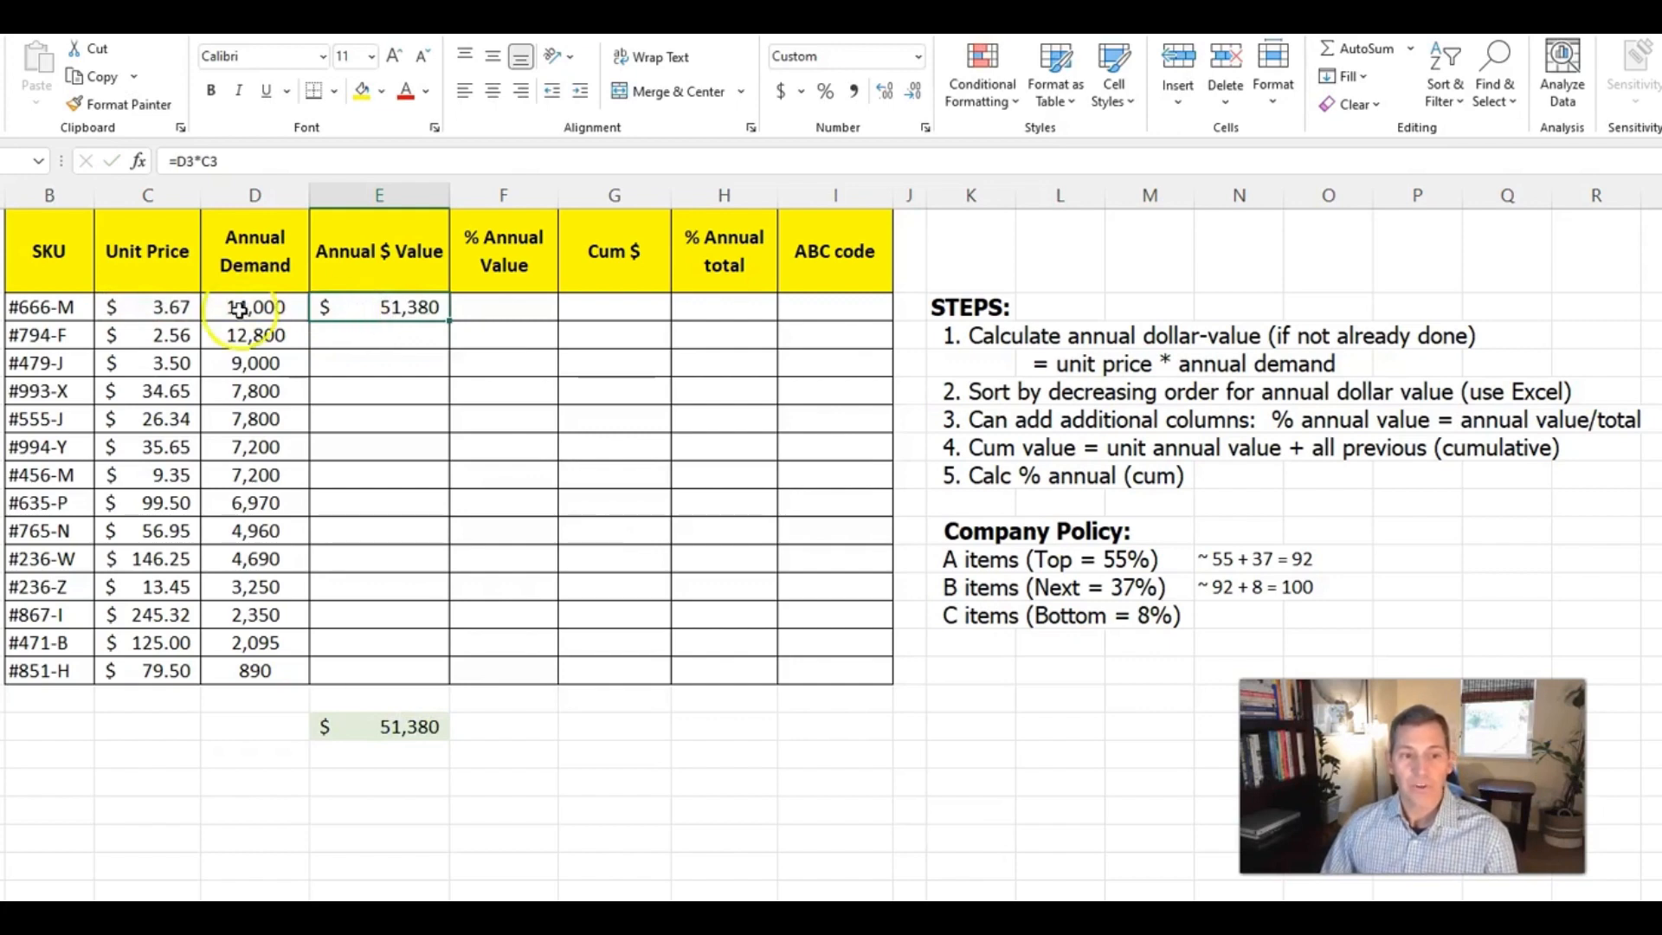
pyautogui.doubleClick(431, 308)
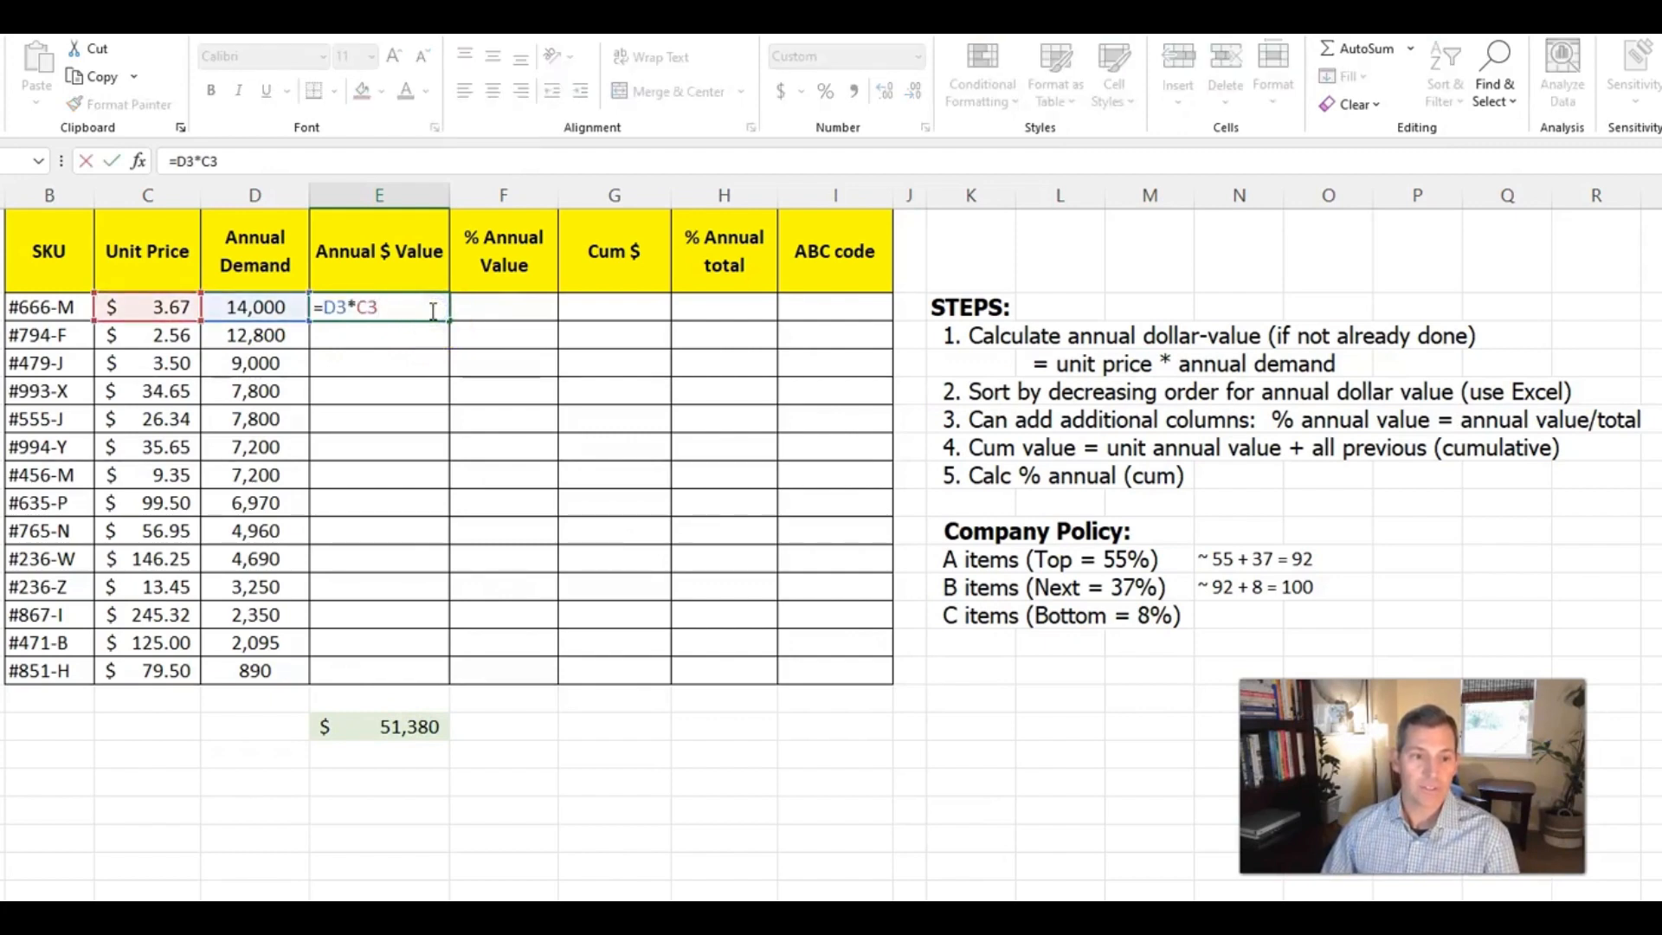
pyautogui.press('Escape')
pyautogui.hotkey('ctrl', 'c')
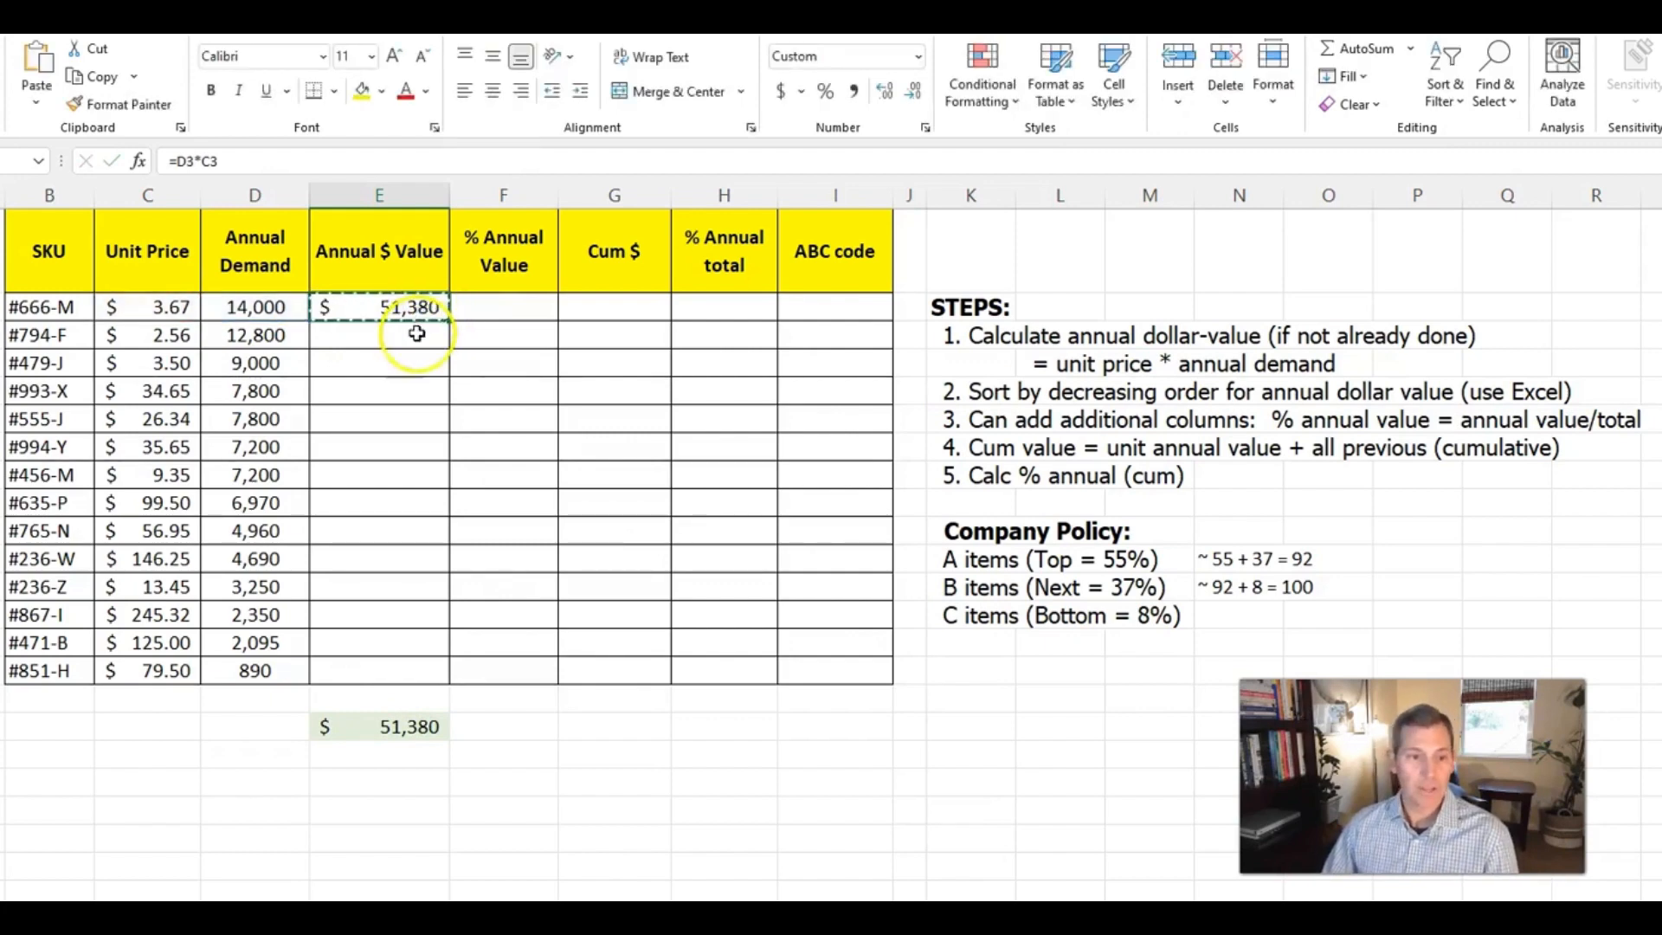
pyautogui.moveTo(419, 333); pyautogui.dragTo(396, 661)
pyautogui.hotkey('ctrl', 'v')
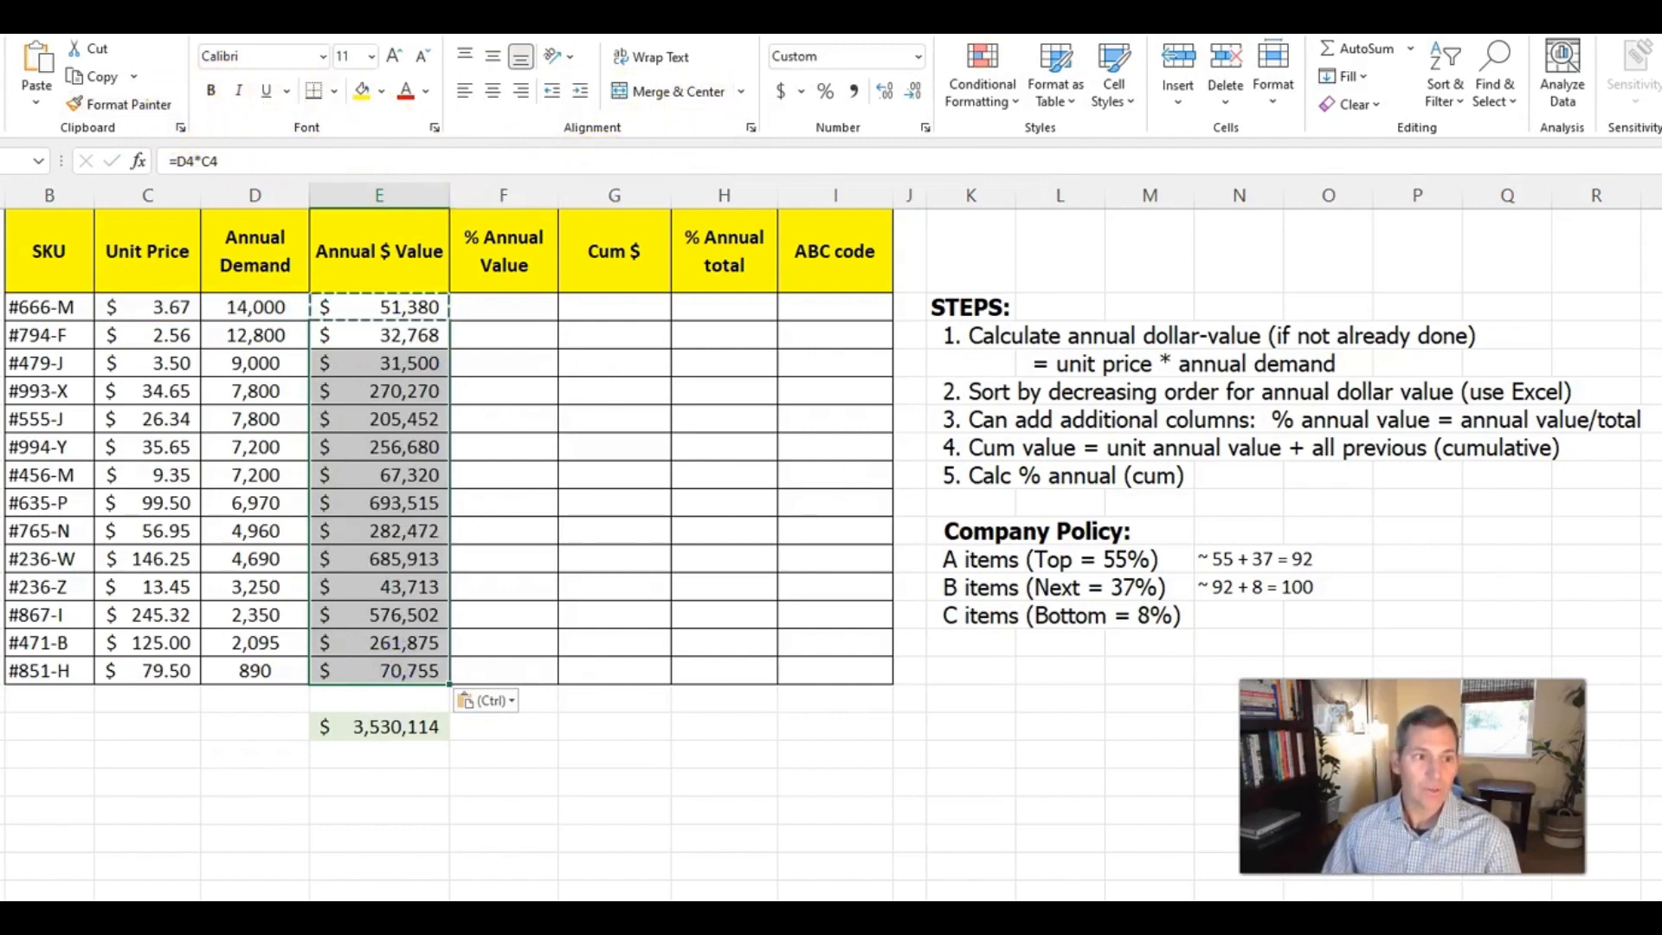
pyautogui.press('Delete')
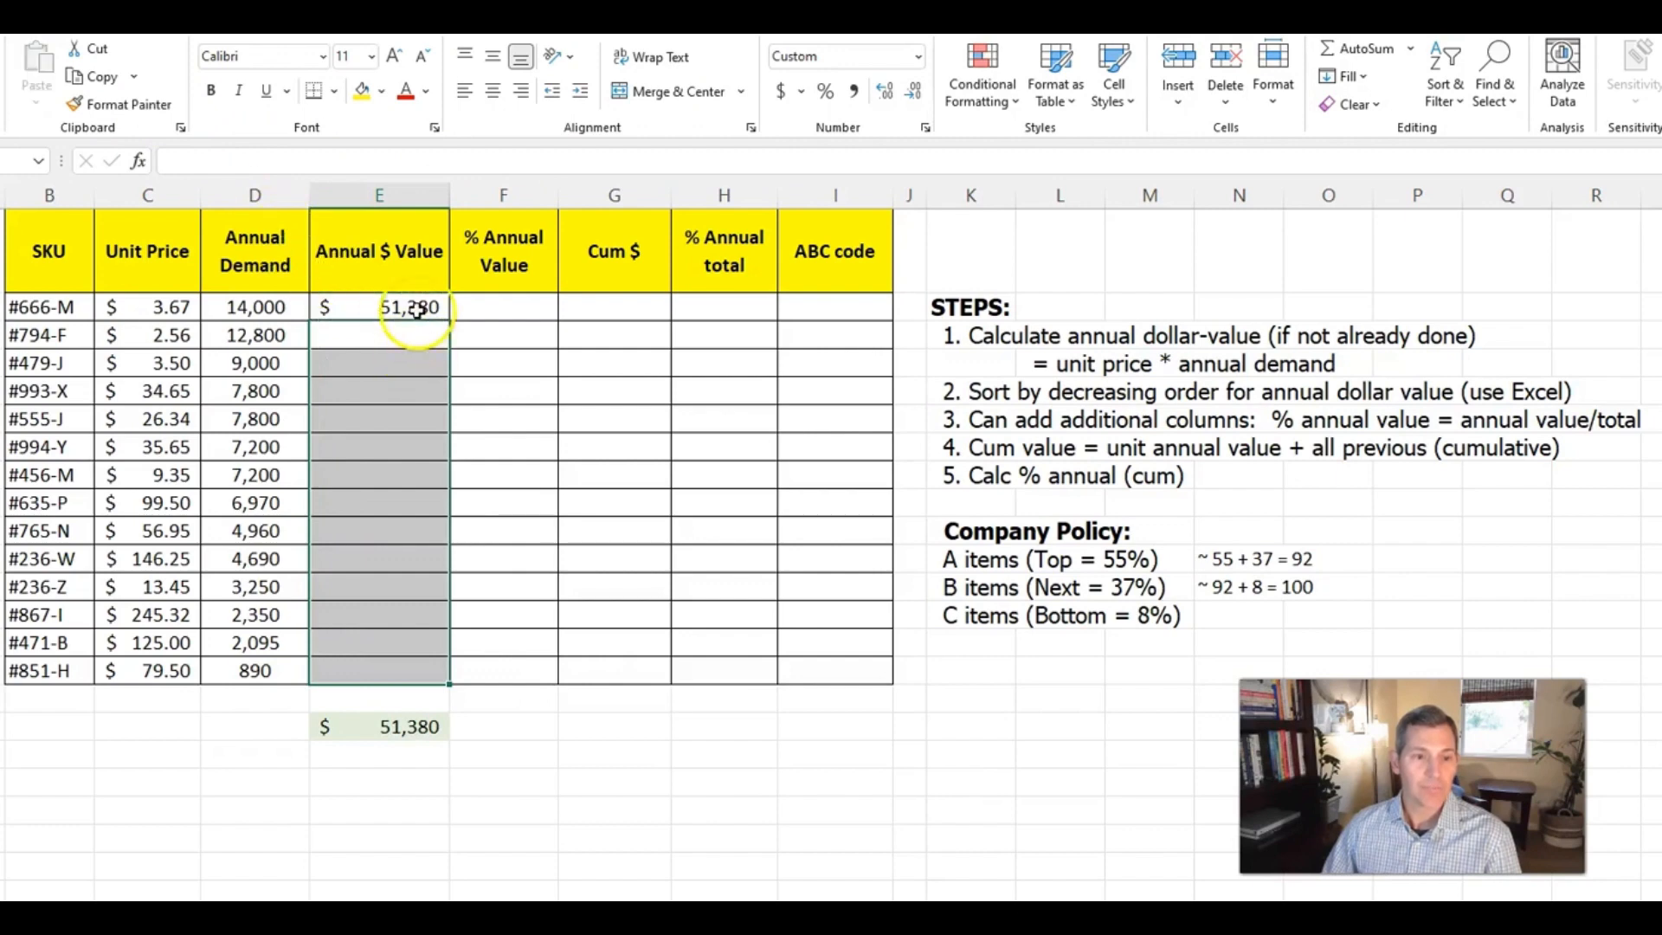
# Fill the Annual $ Value formula from E3 down to E16 and check the total's formula in E18
pyautogui.click(419, 308)
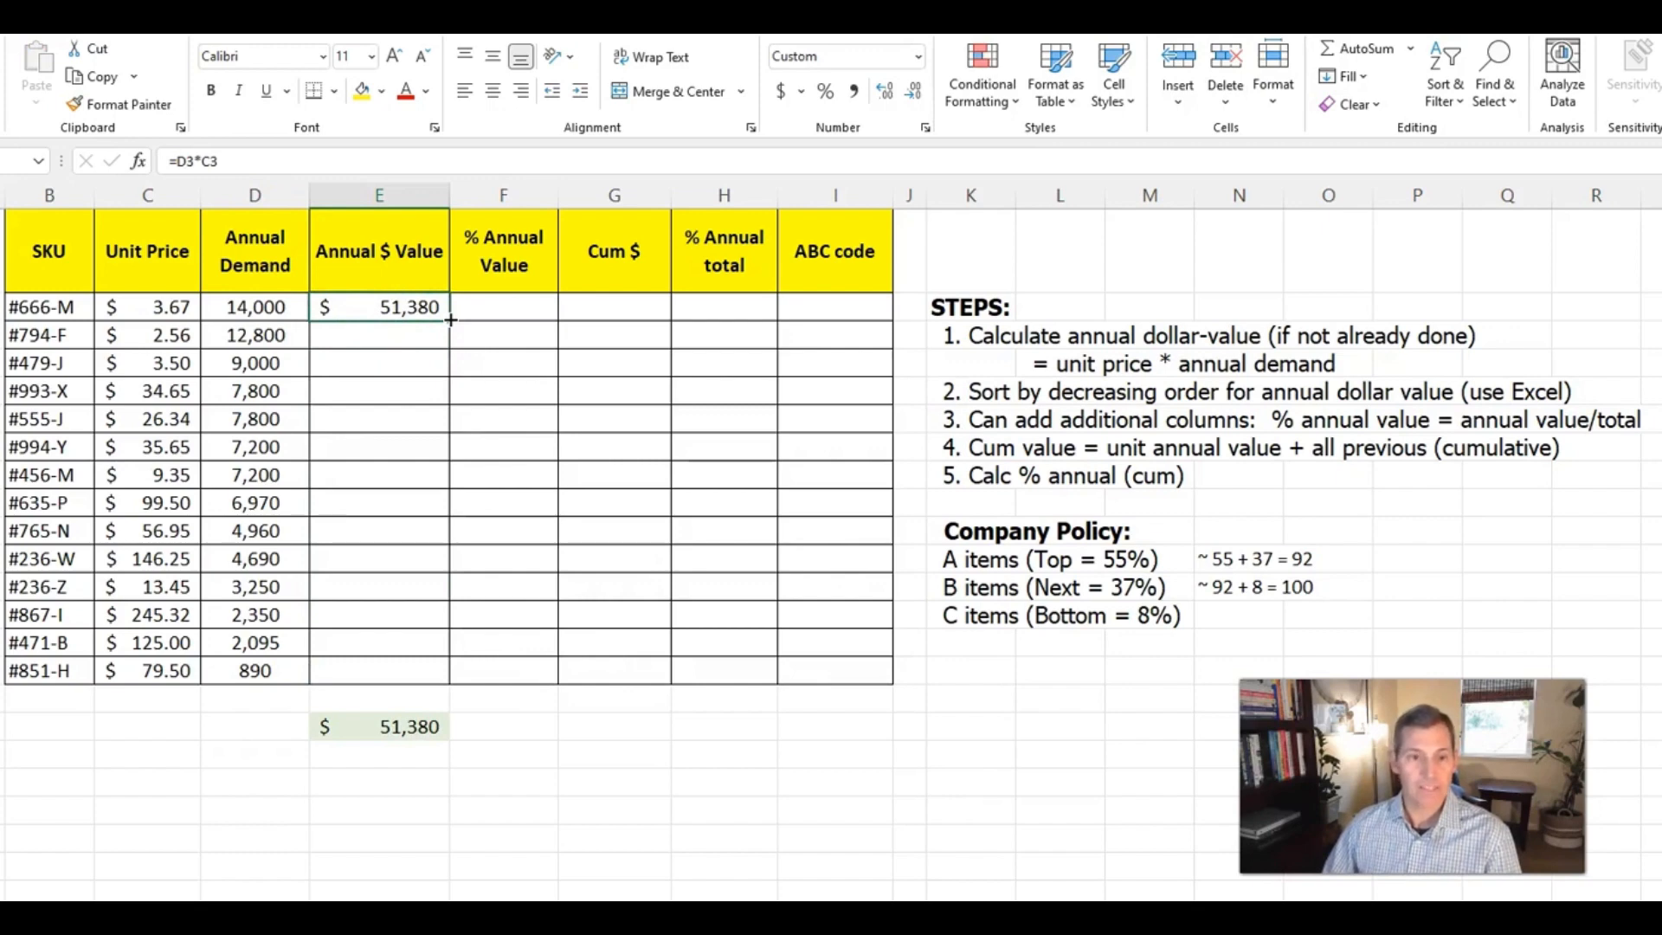
pyautogui.doubleClick(451, 319)
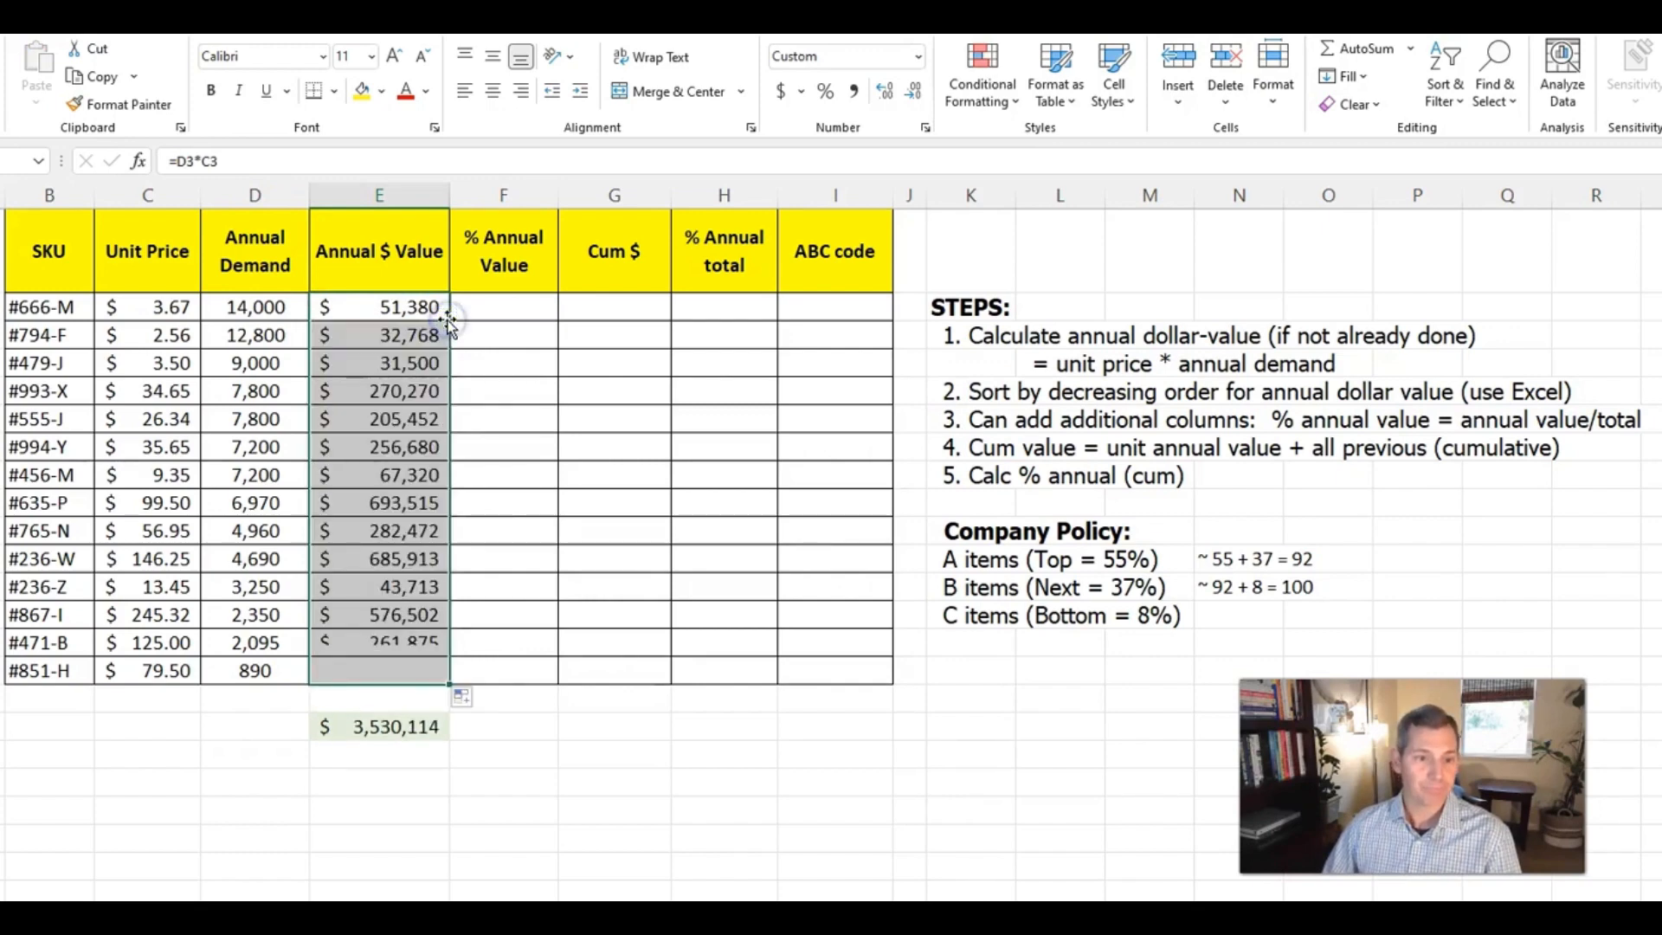
pyautogui.click(416, 334)
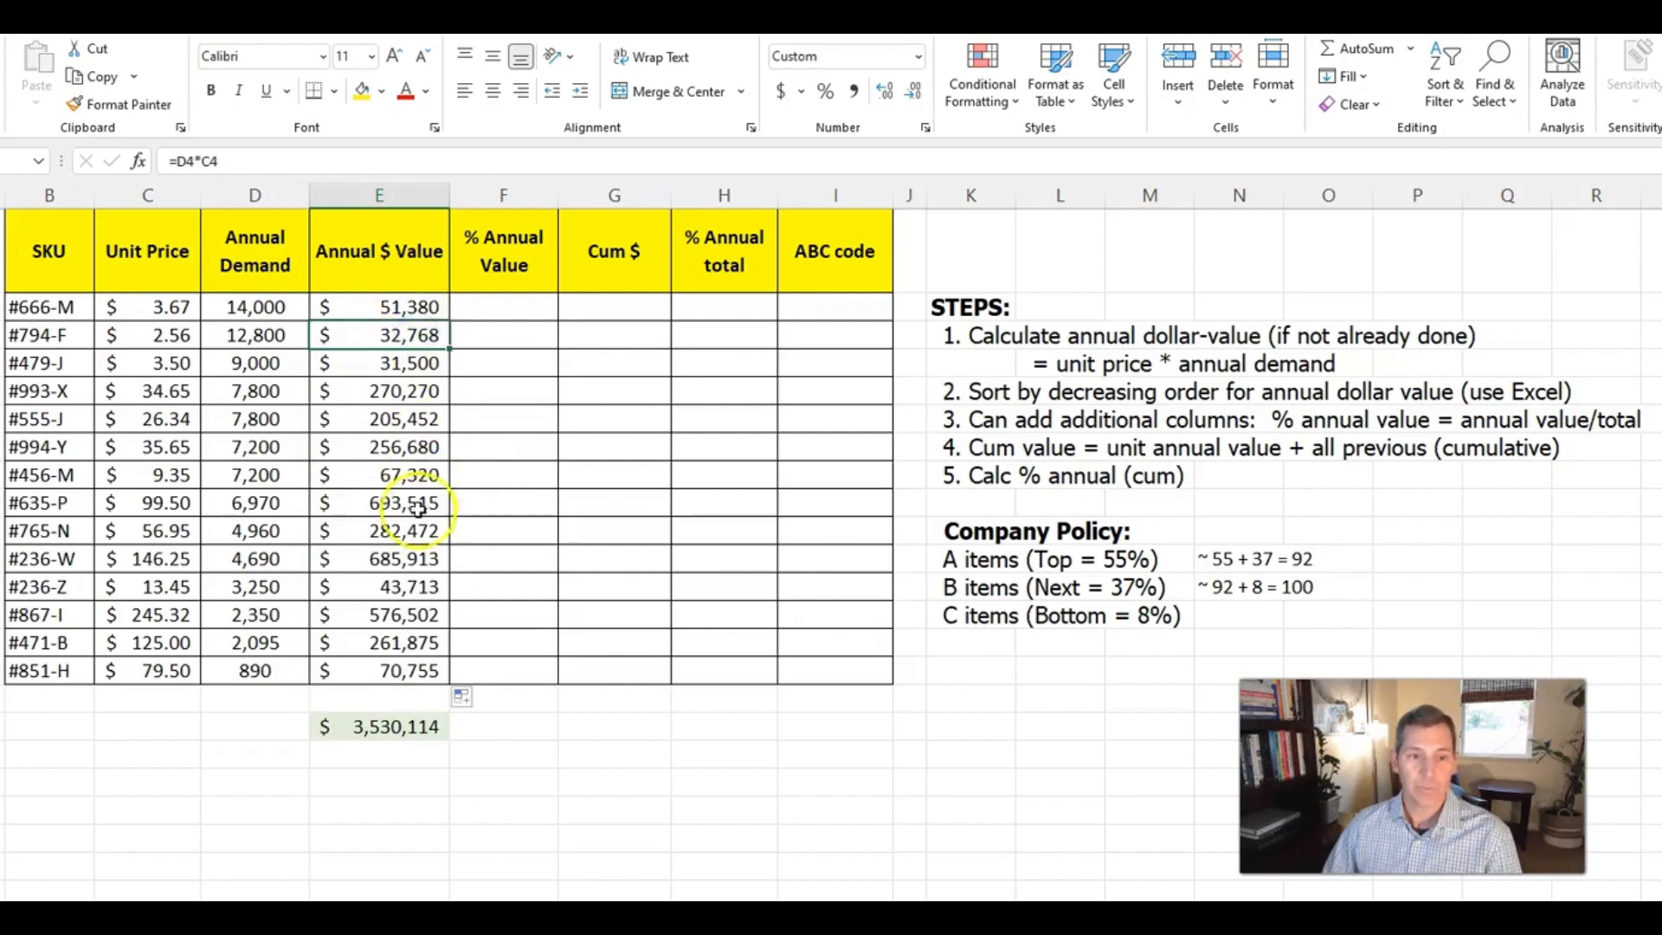
pyautogui.click(390, 726)
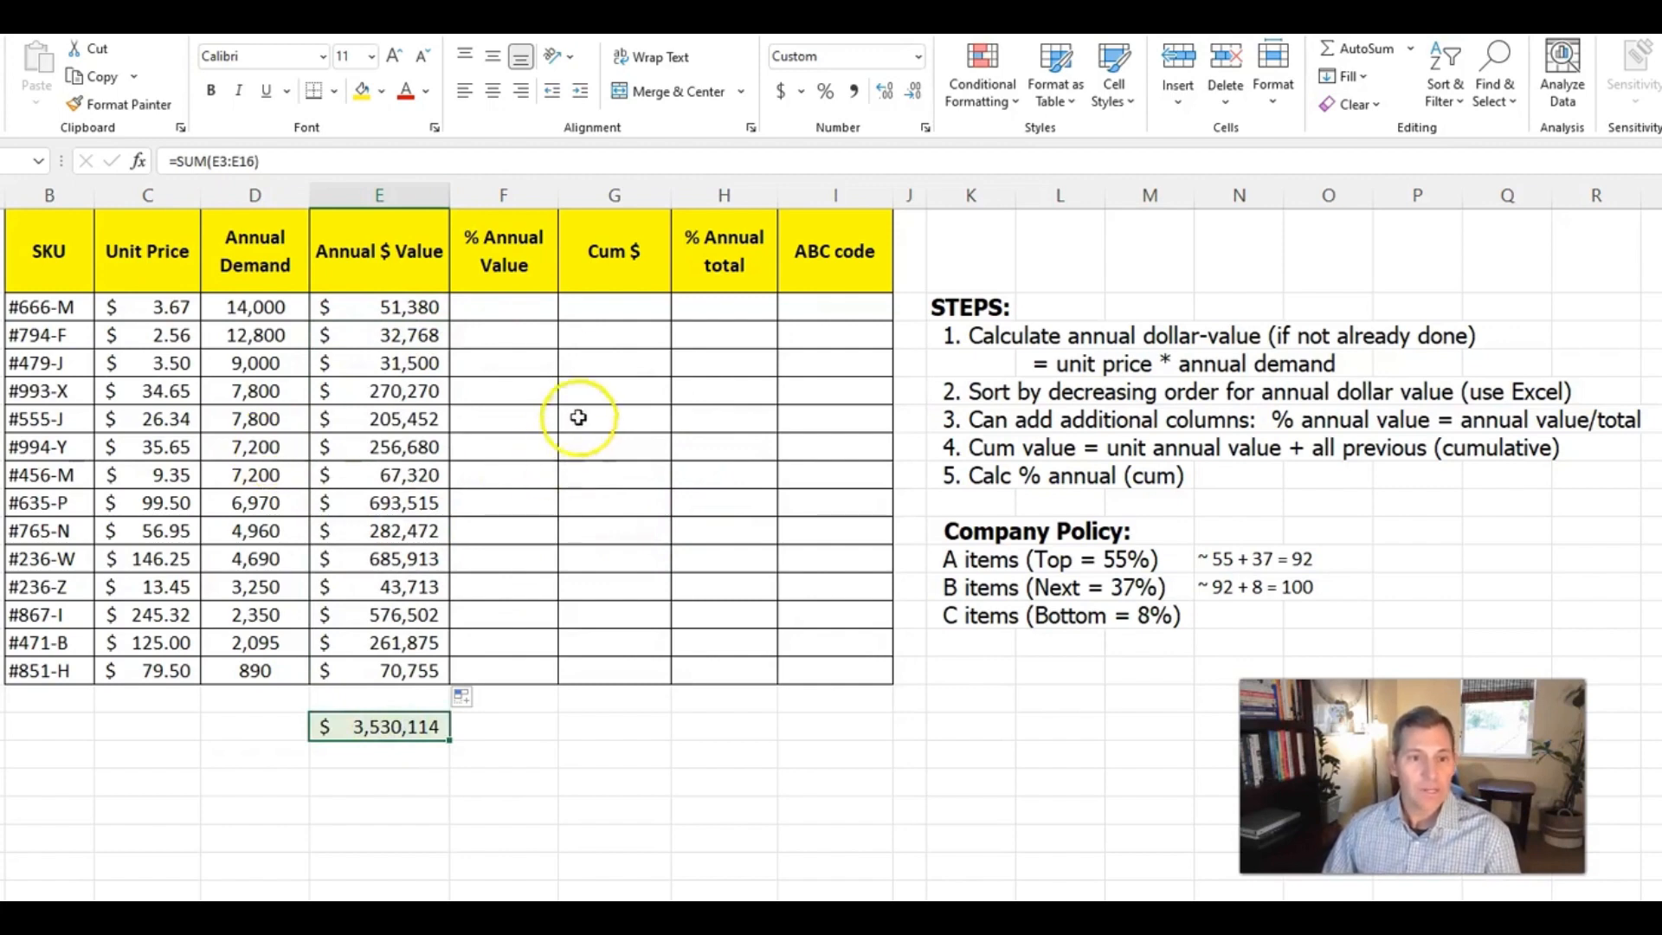
# Sort the SKU table by Annual $ Value from largest to smallest
pyautogui.click(381, 363)
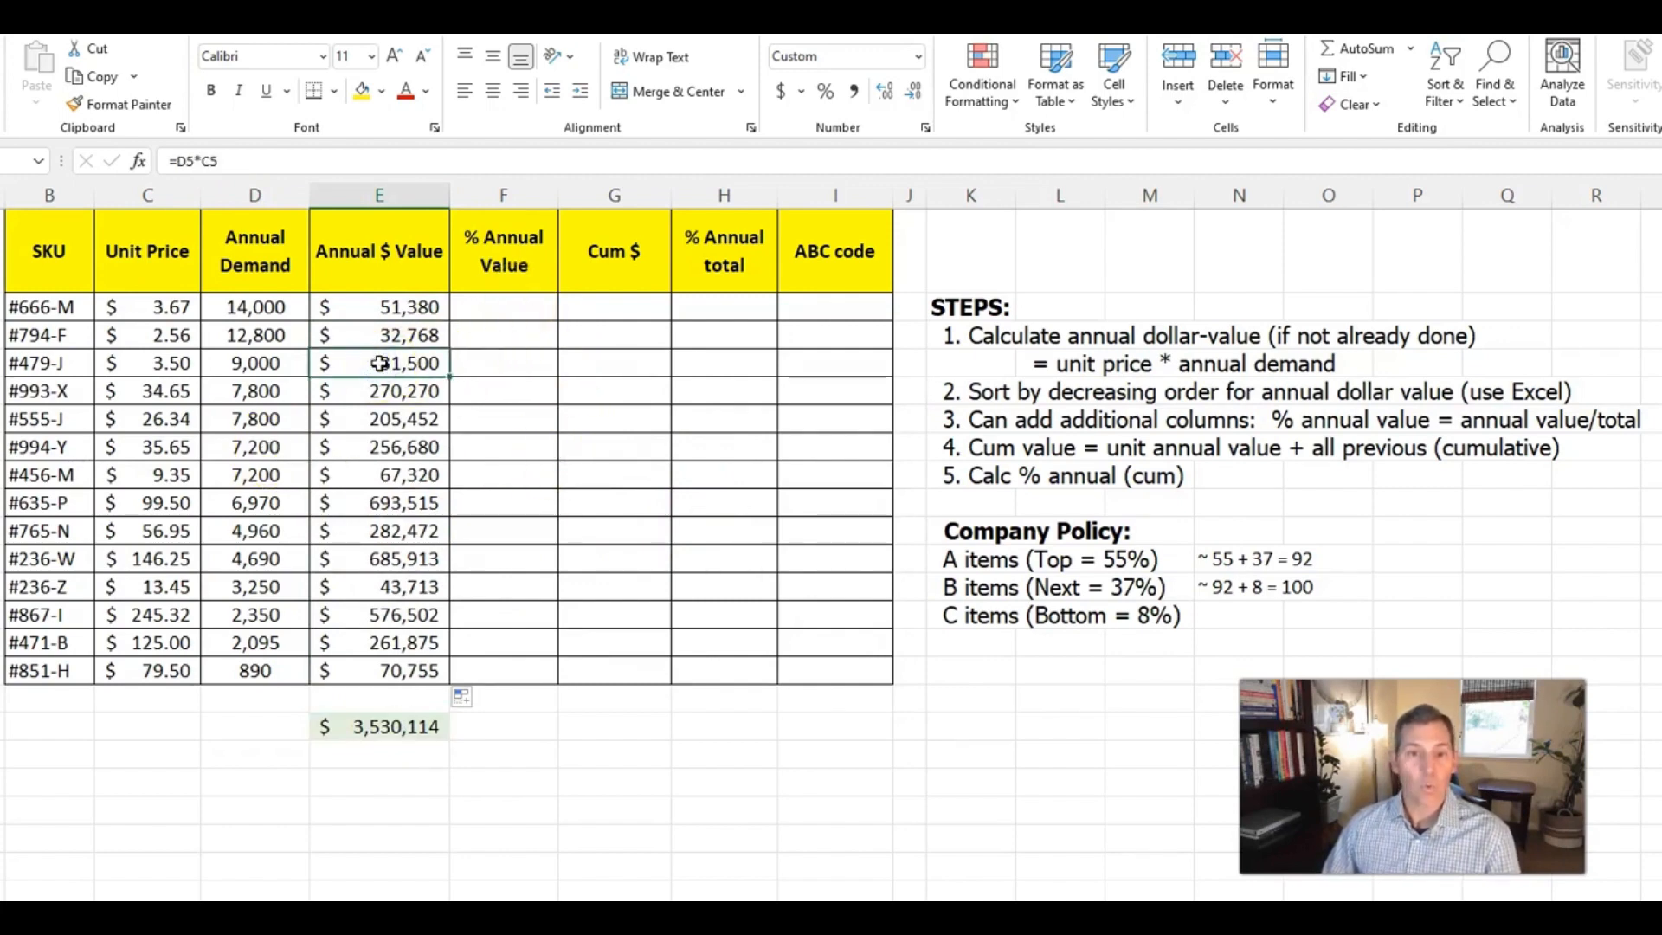
pyautogui.click(1462, 91)
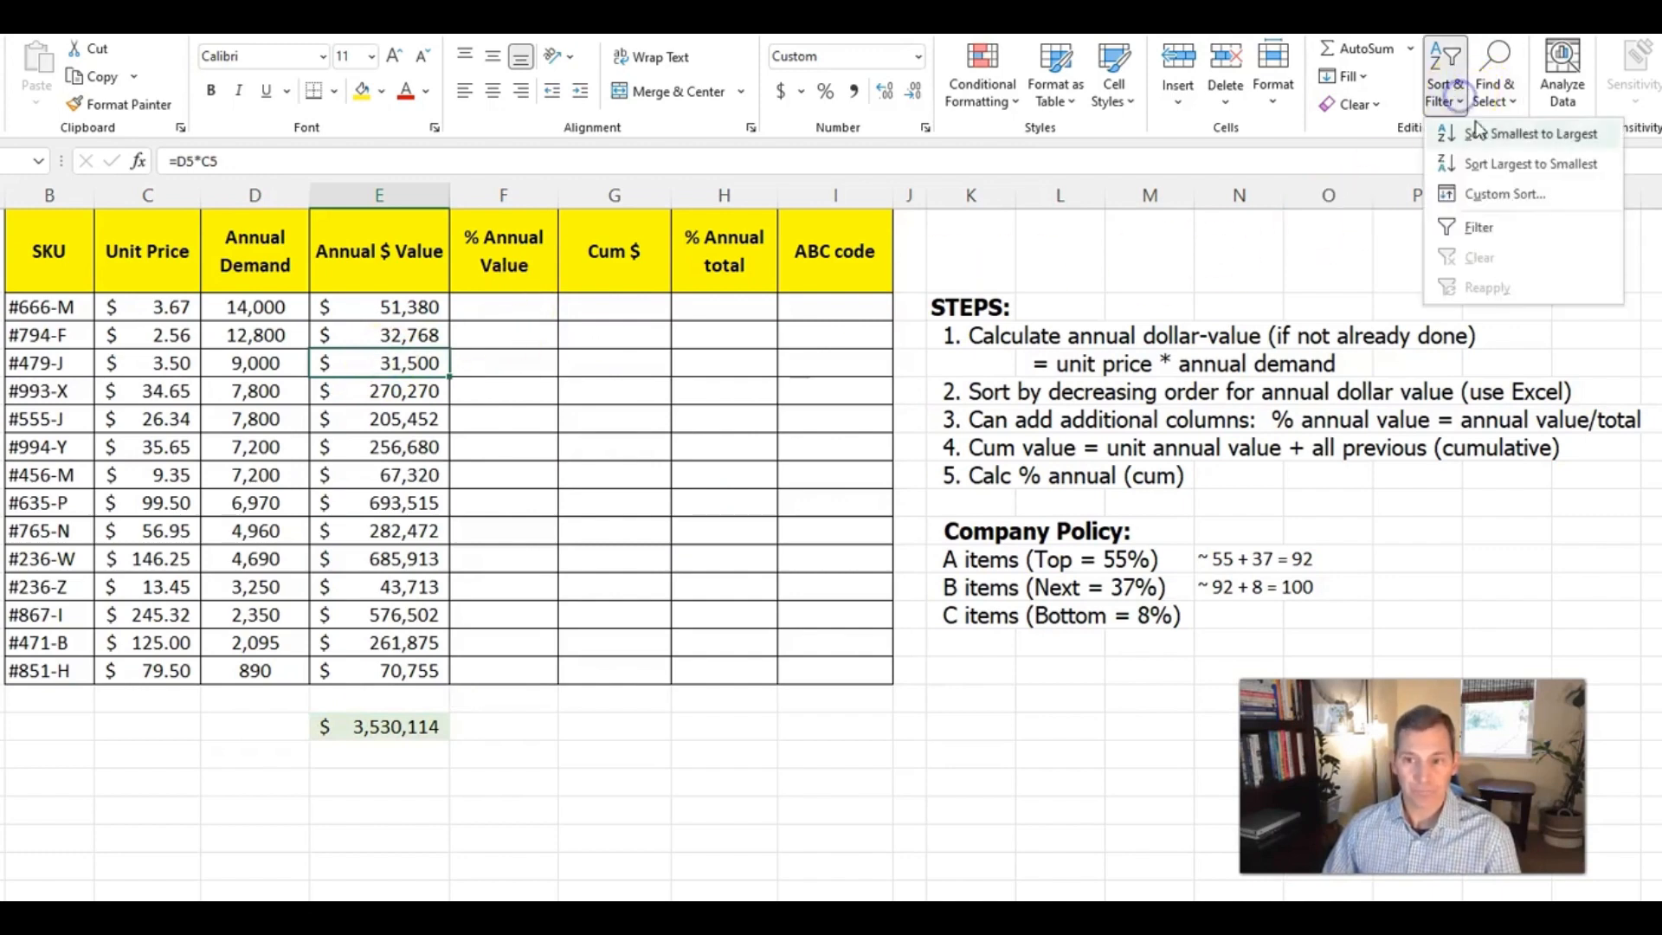
pyautogui.click(1480, 165)
pyautogui.click(515, 372)
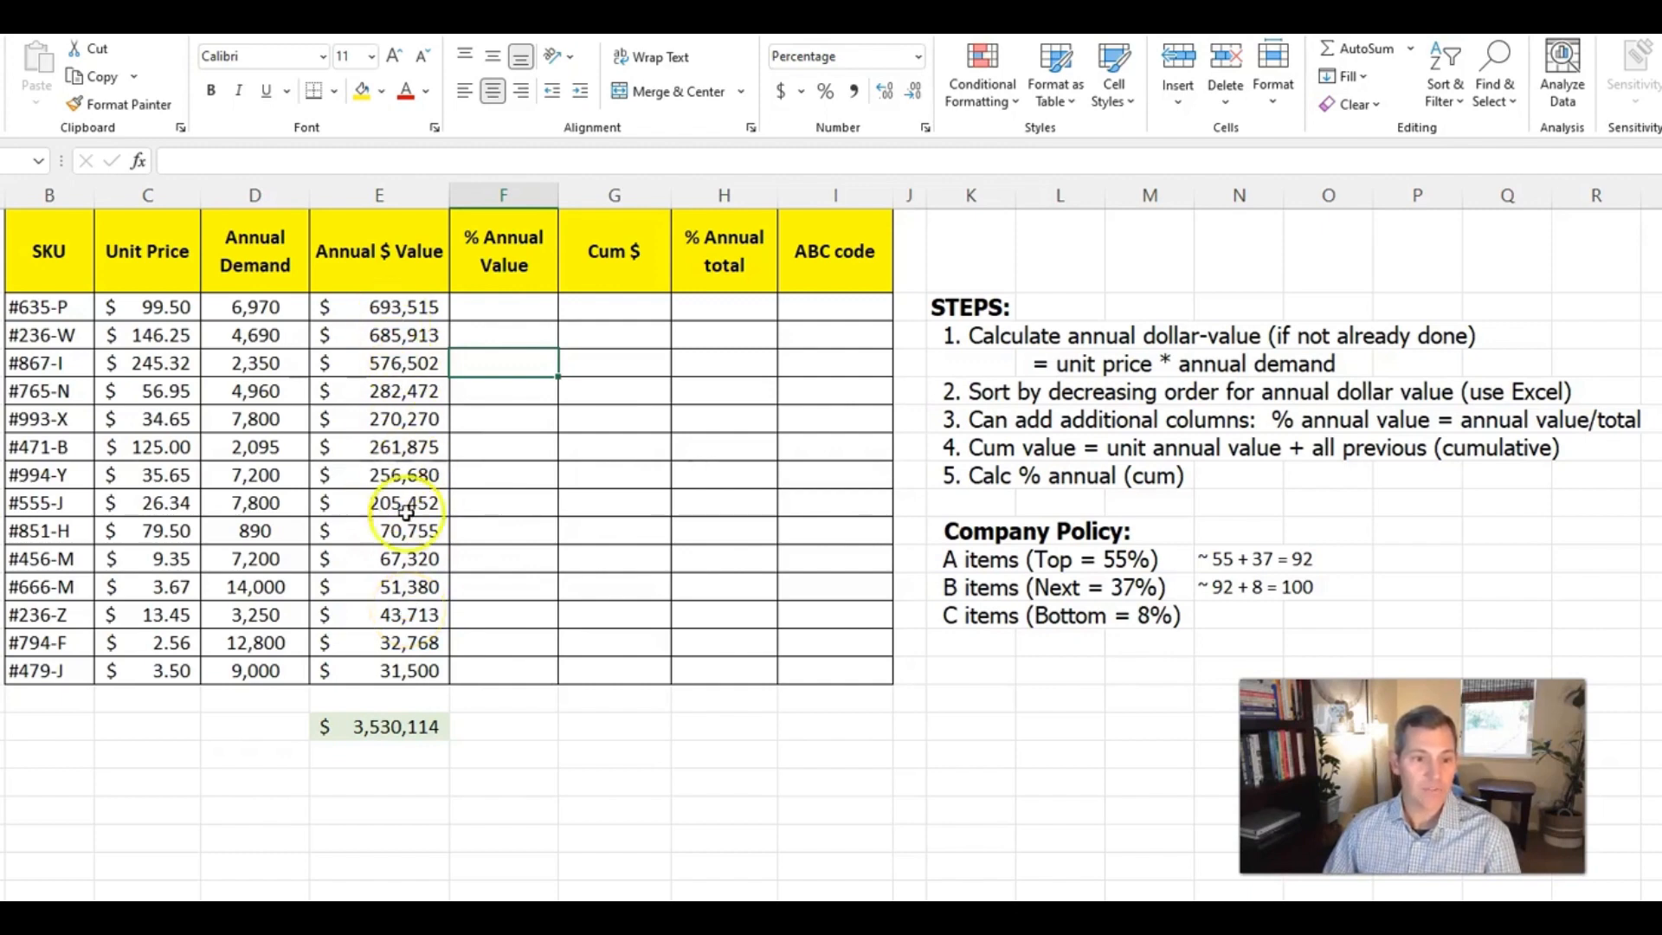
# Calculate the first SKU's % Annual Value in F3 by dividing its annual value by the total with =E3/E18
pyautogui.click(506, 308)
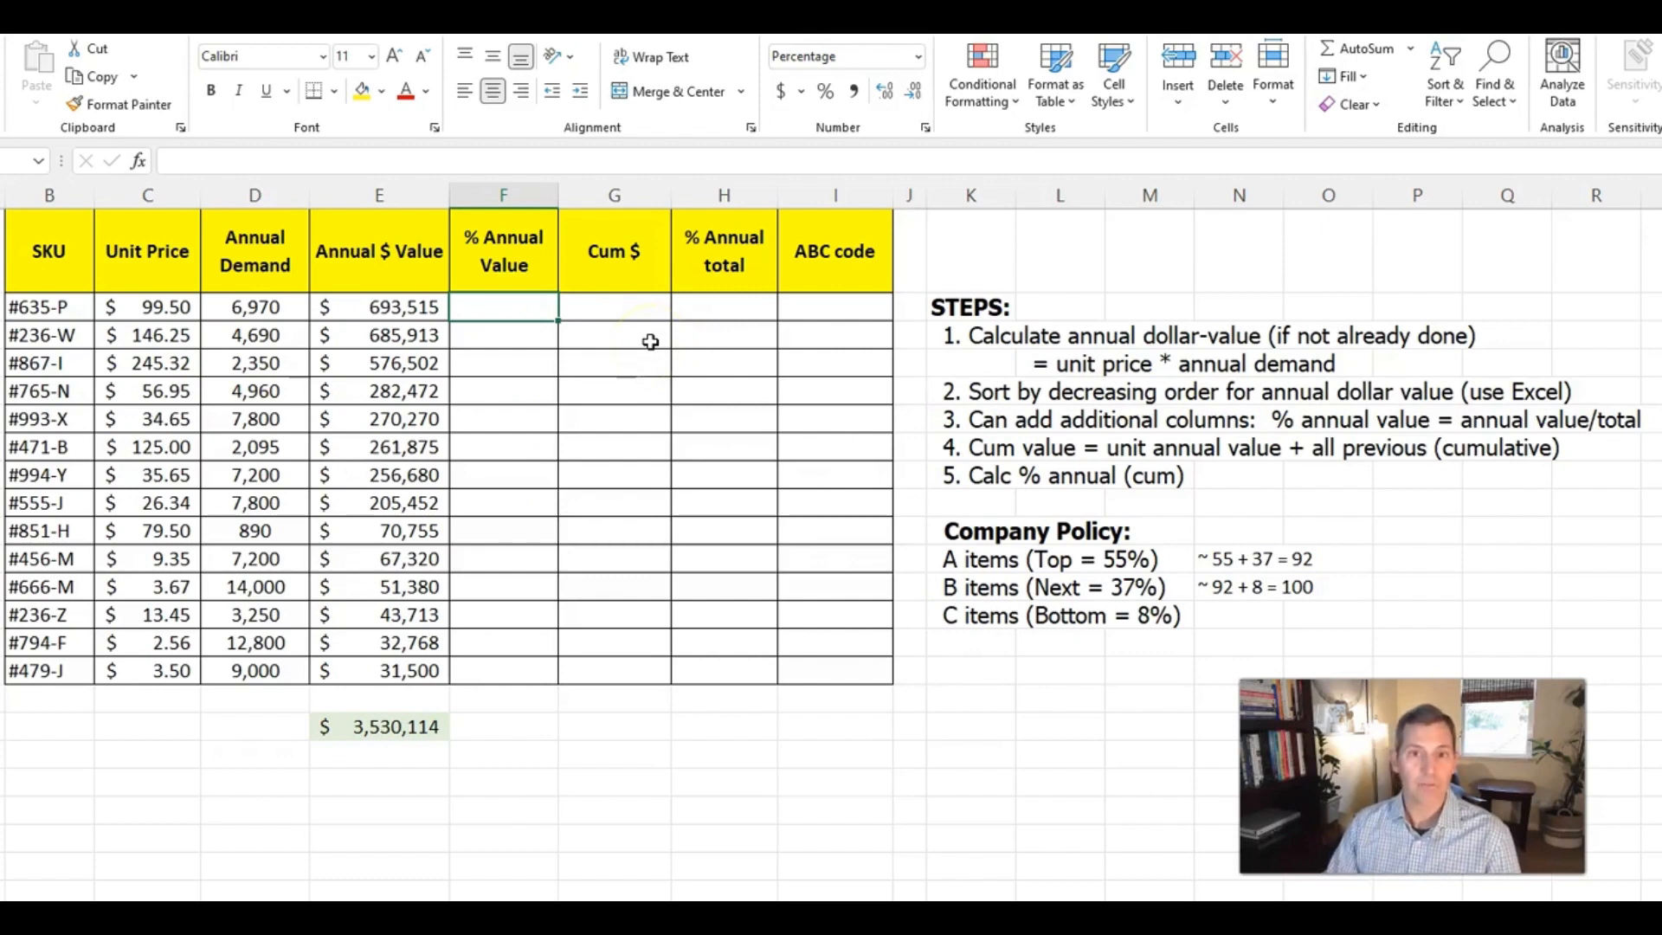
pyautogui.write('=')
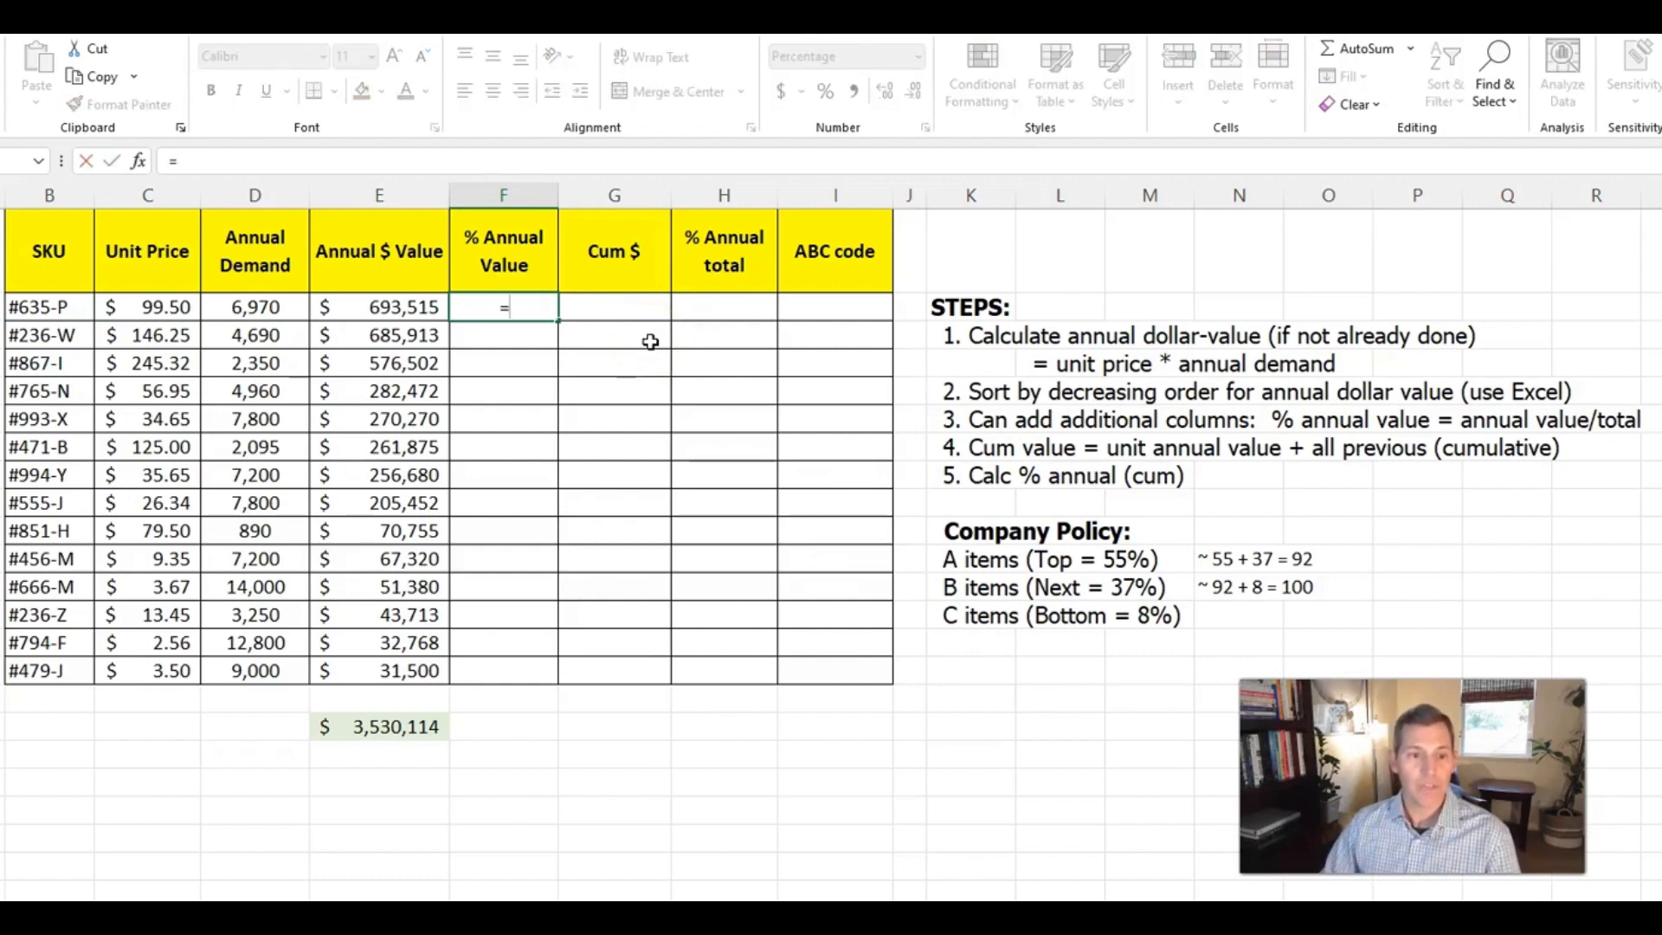
pyautogui.press('Left')
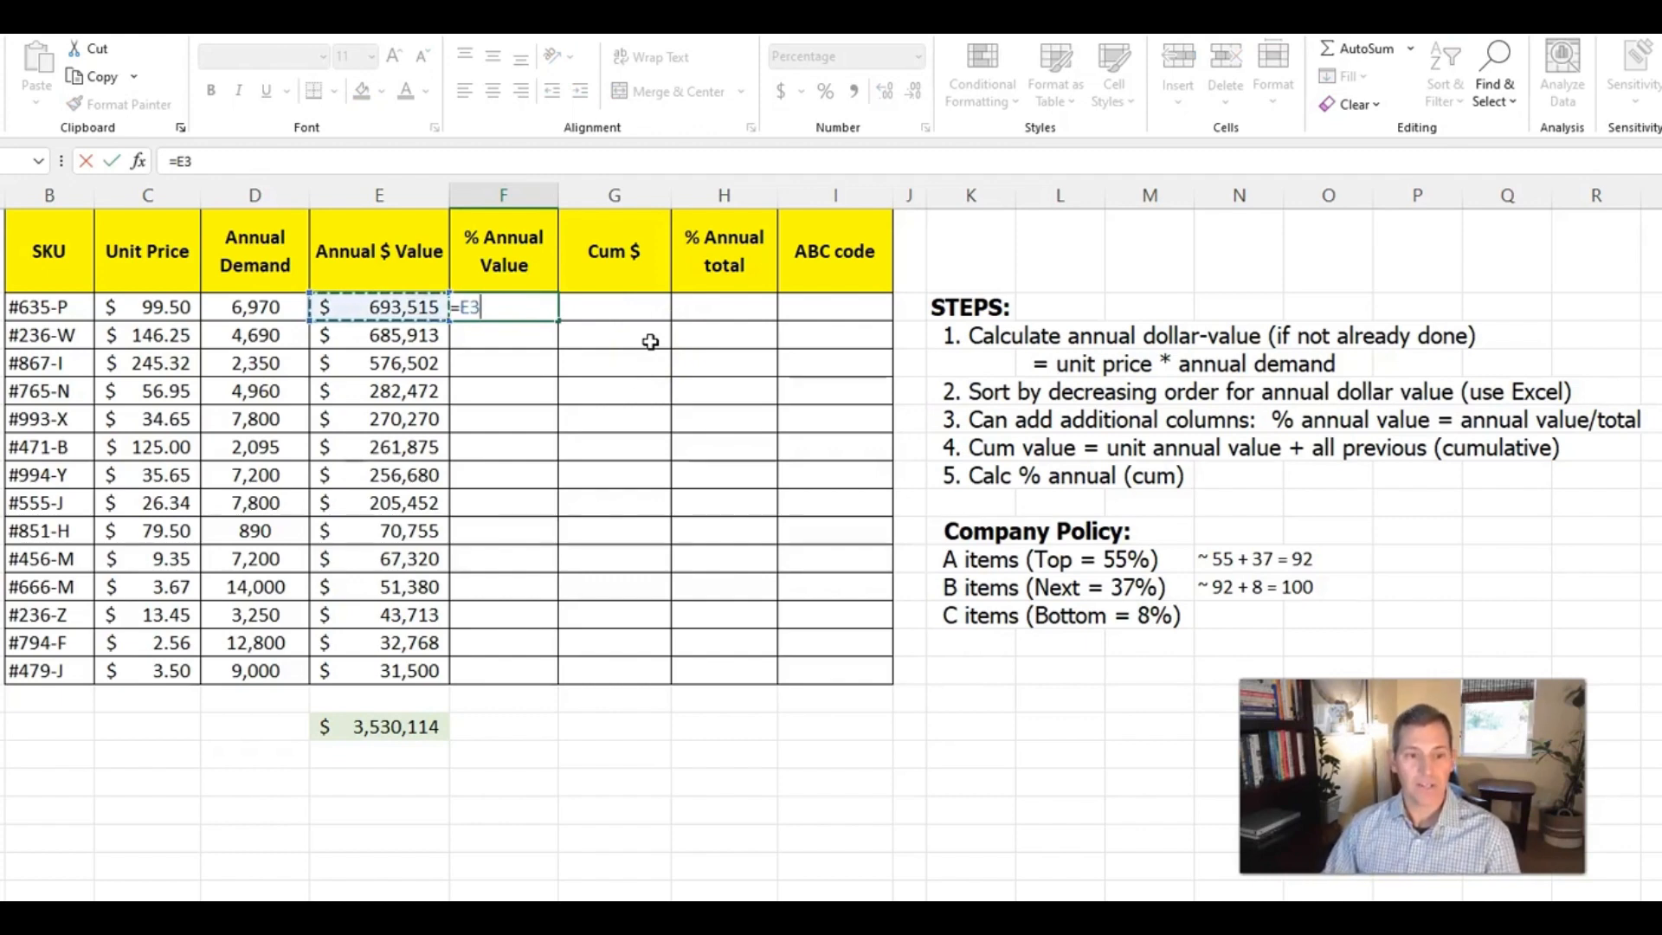
pyautogui.write('/')
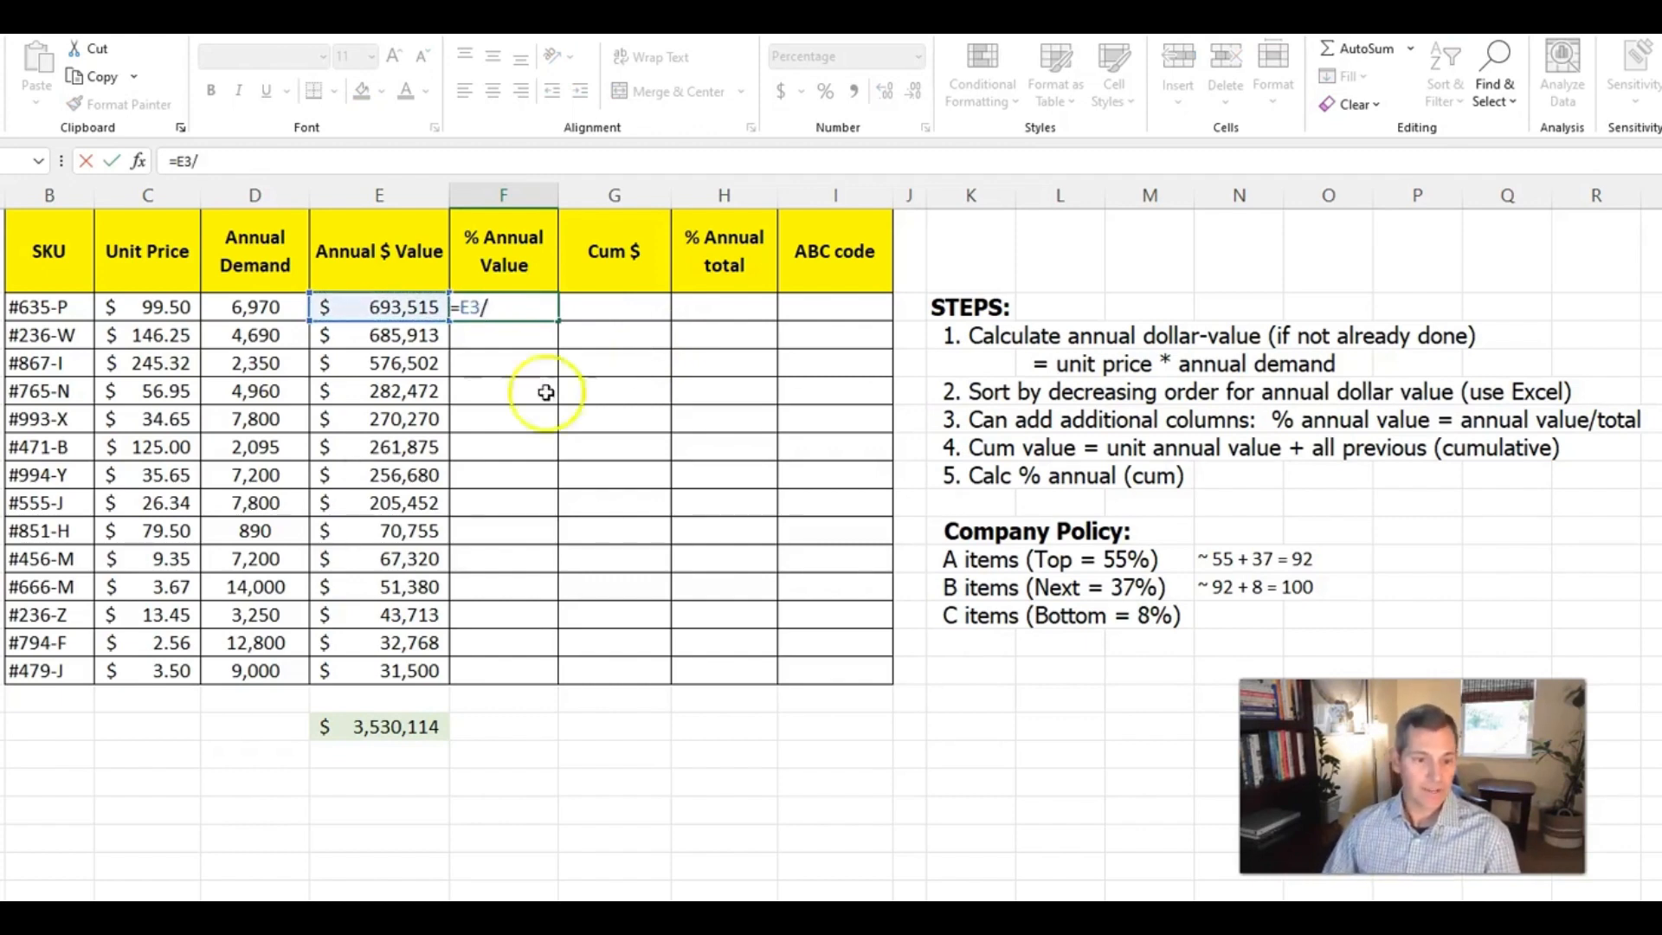
pyautogui.click(407, 724)
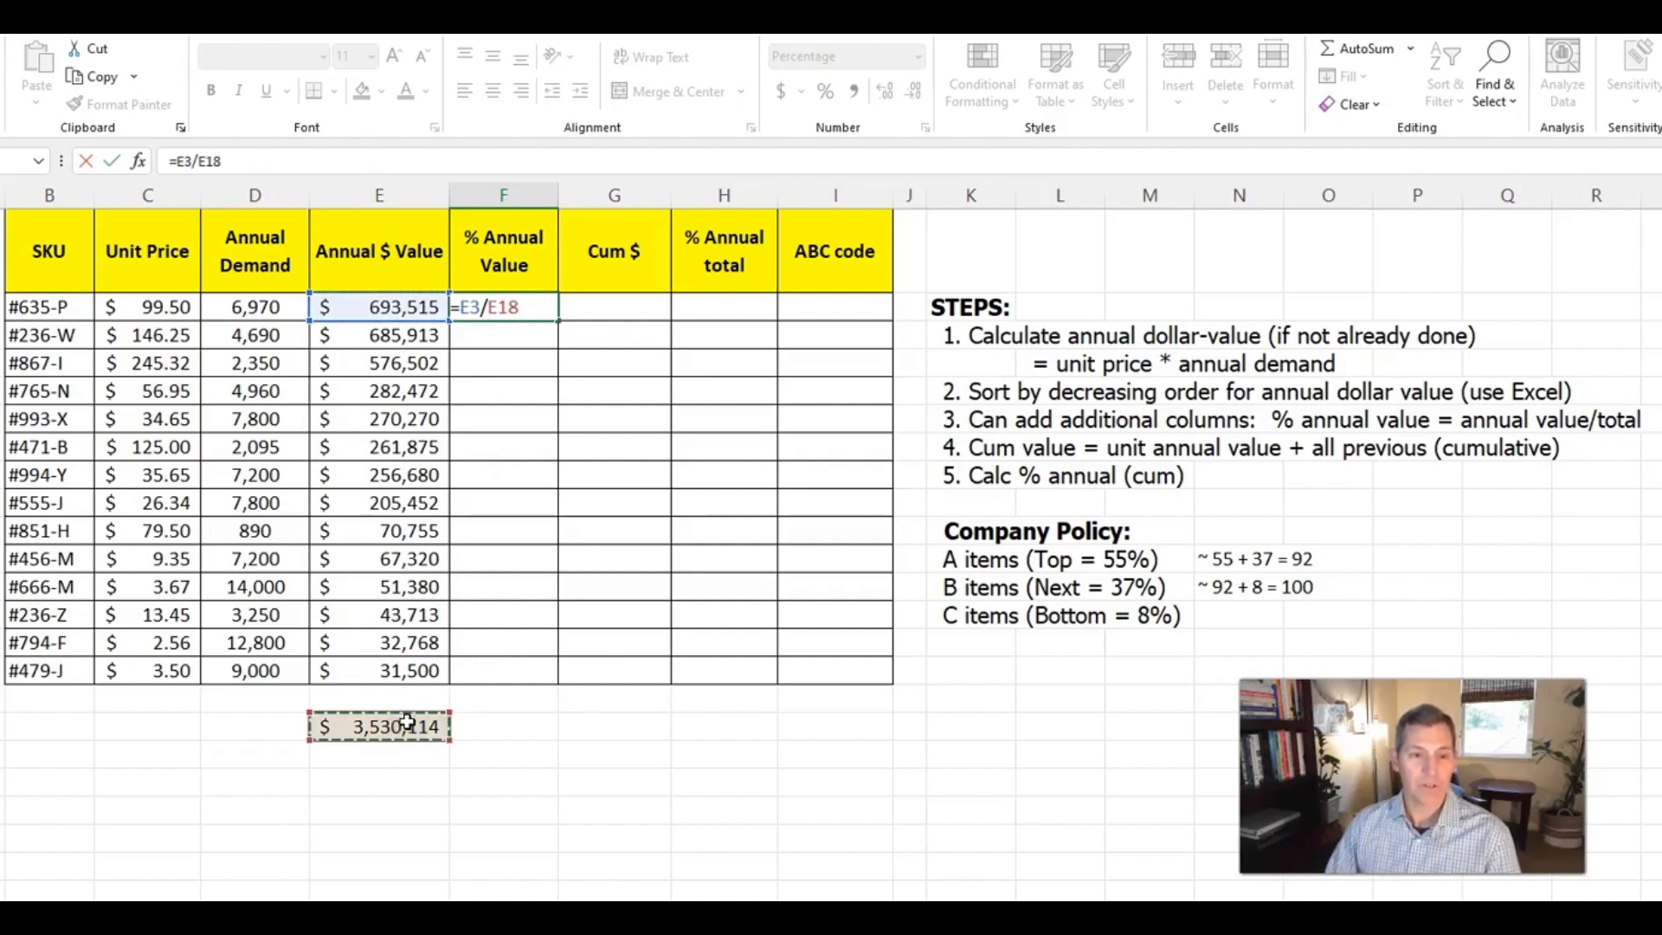
pyautogui.hotkey('ctrl', 'Return')
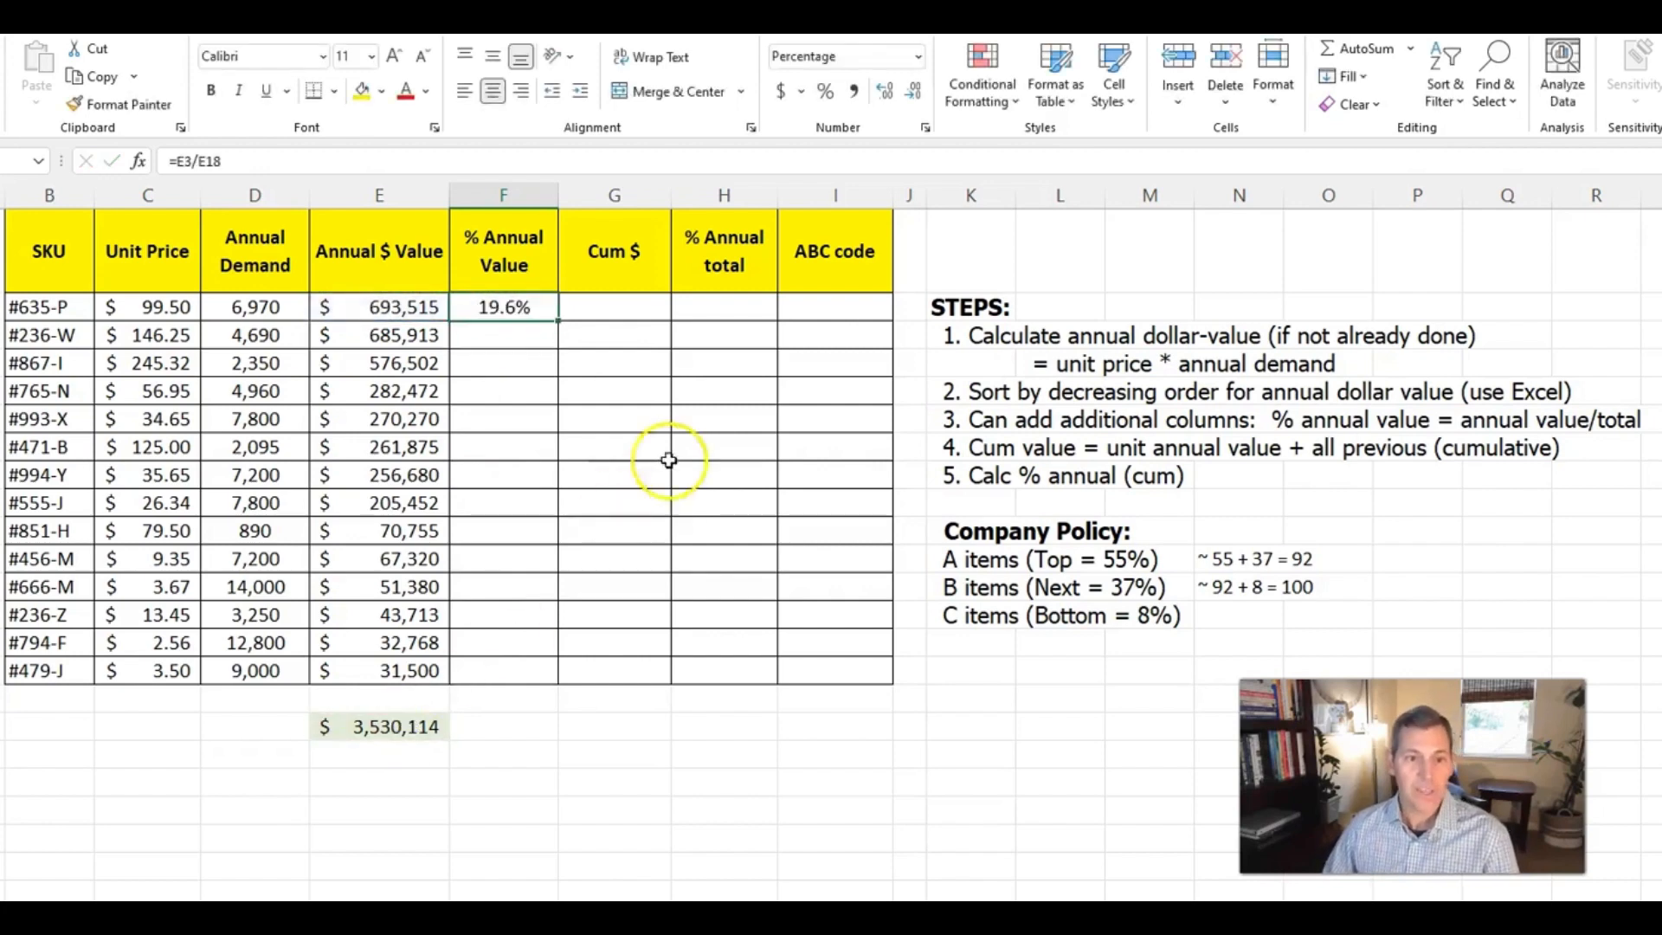
# Make the total's reference absolute in the F3 formula so it reads =E3/$E$18
pyautogui.click(529, 307)
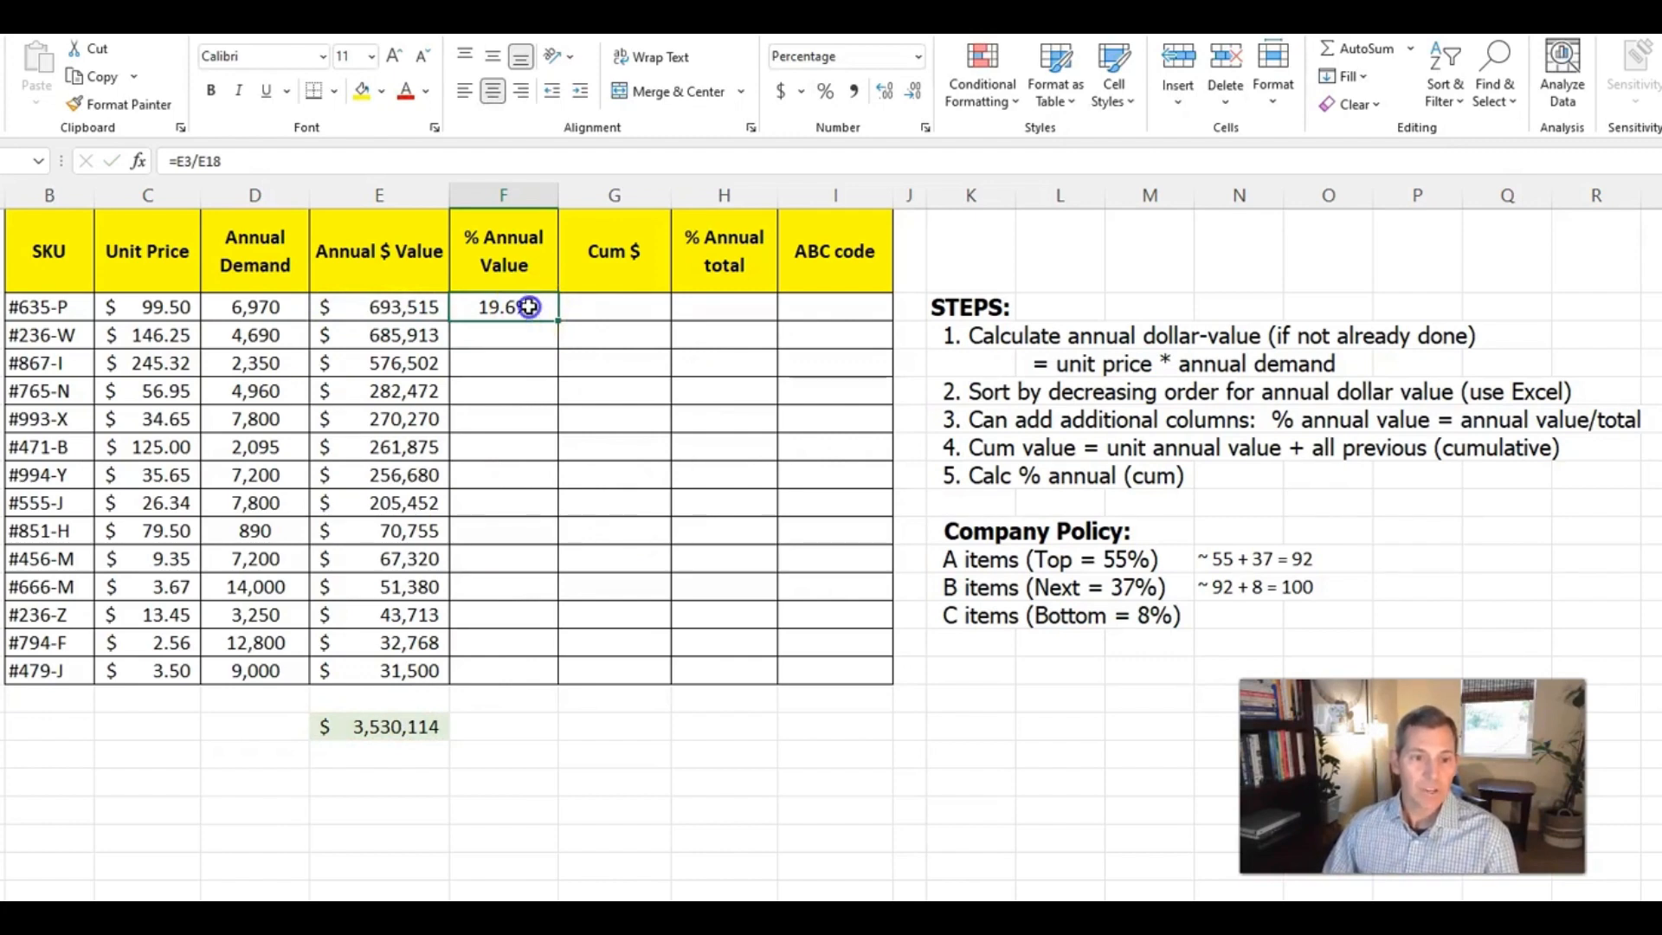
pyautogui.doubleClick(529, 307)
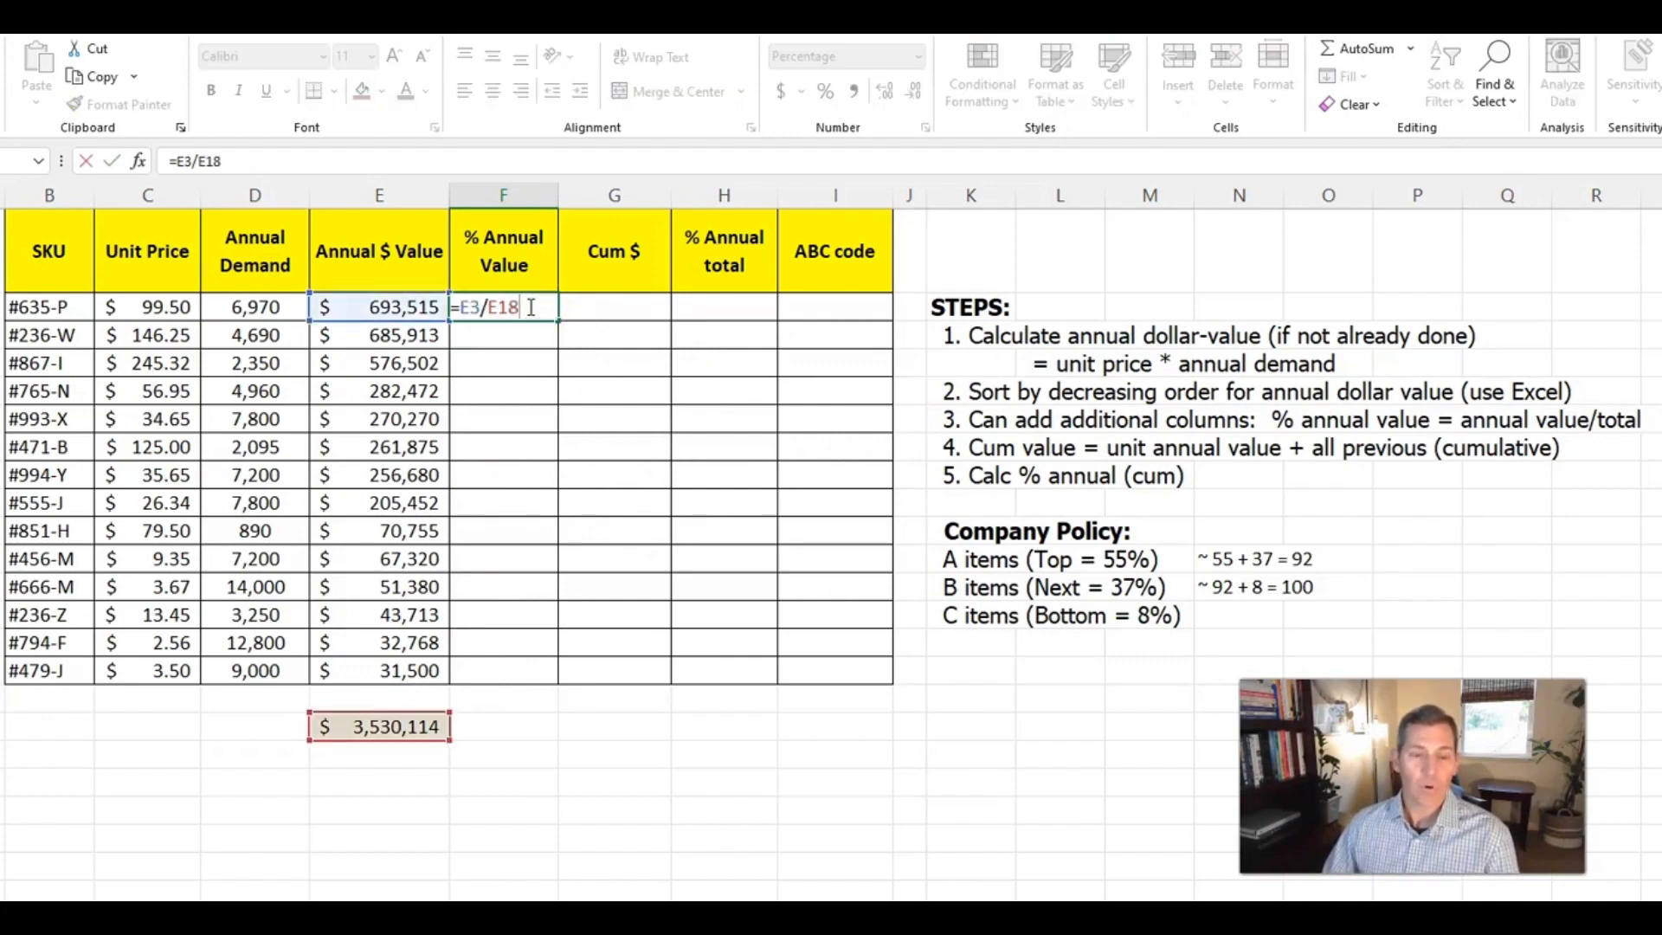
pyautogui.click(489, 309)
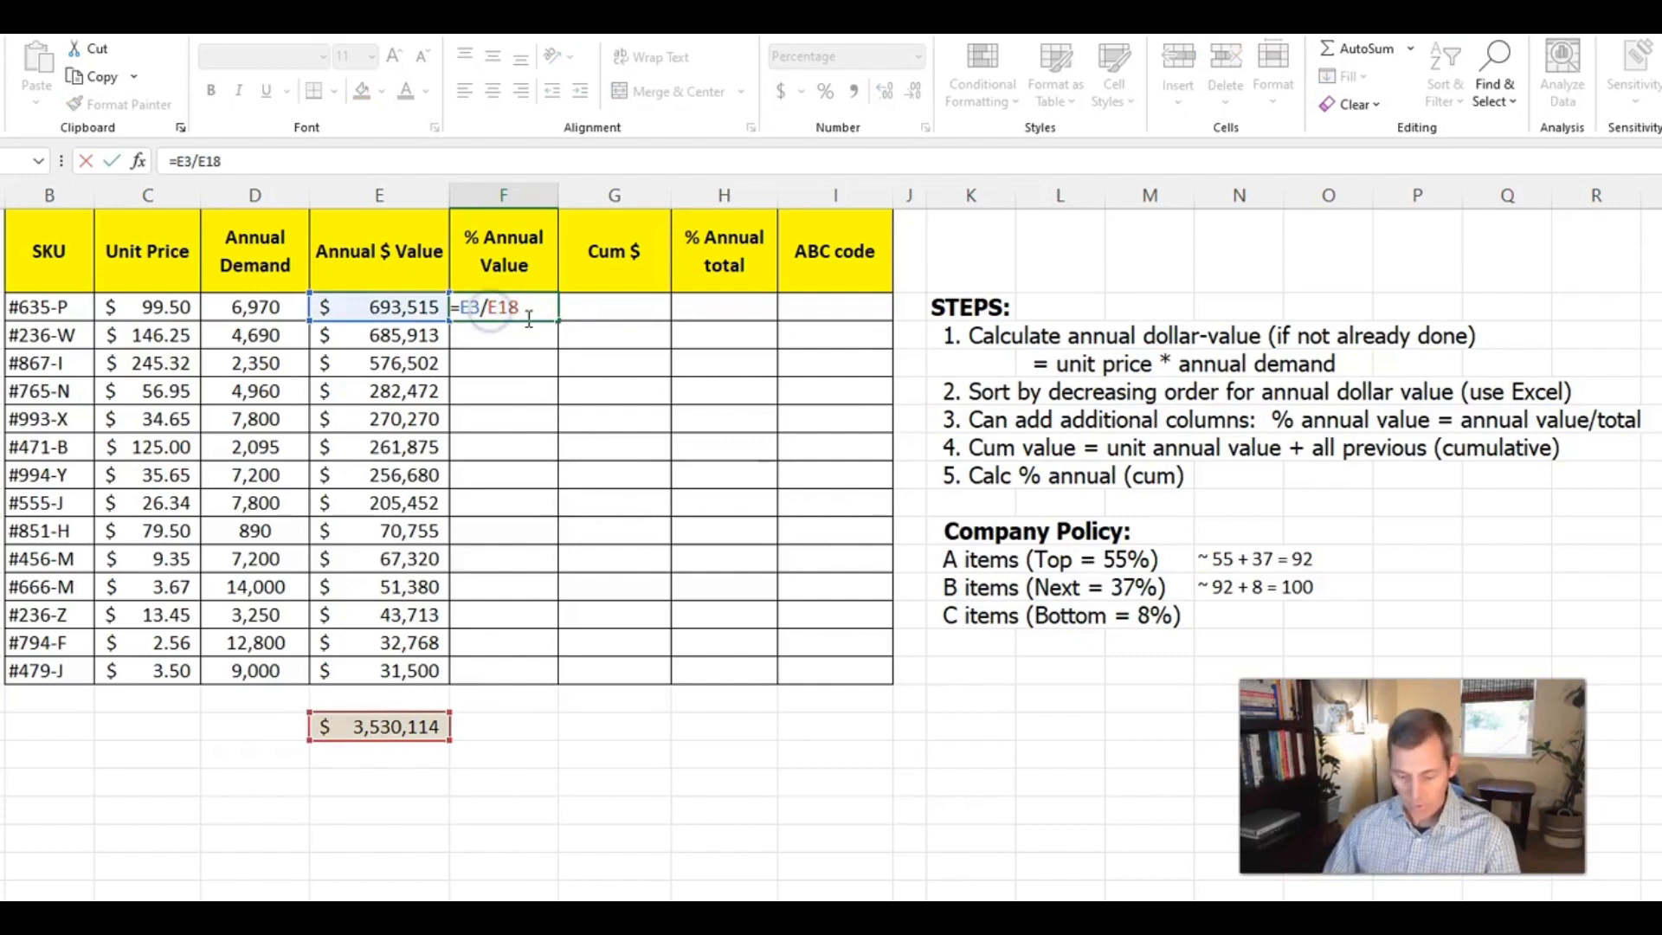
pyautogui.write('$')
pyautogui.press('Right')
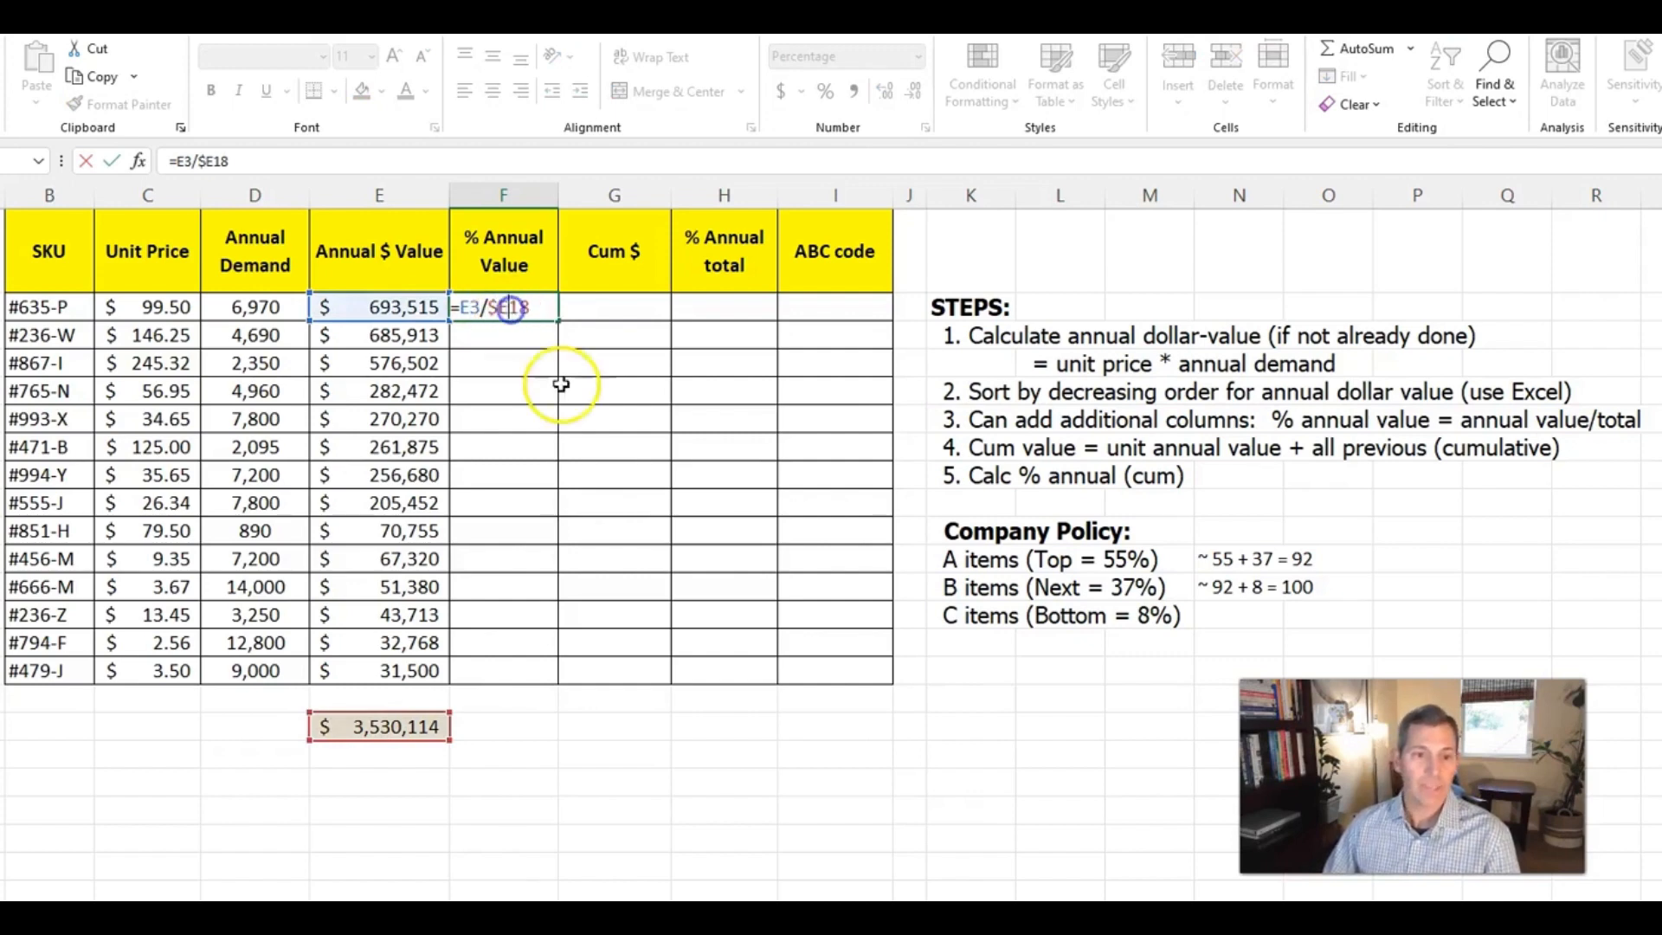
pyautogui.write('$')
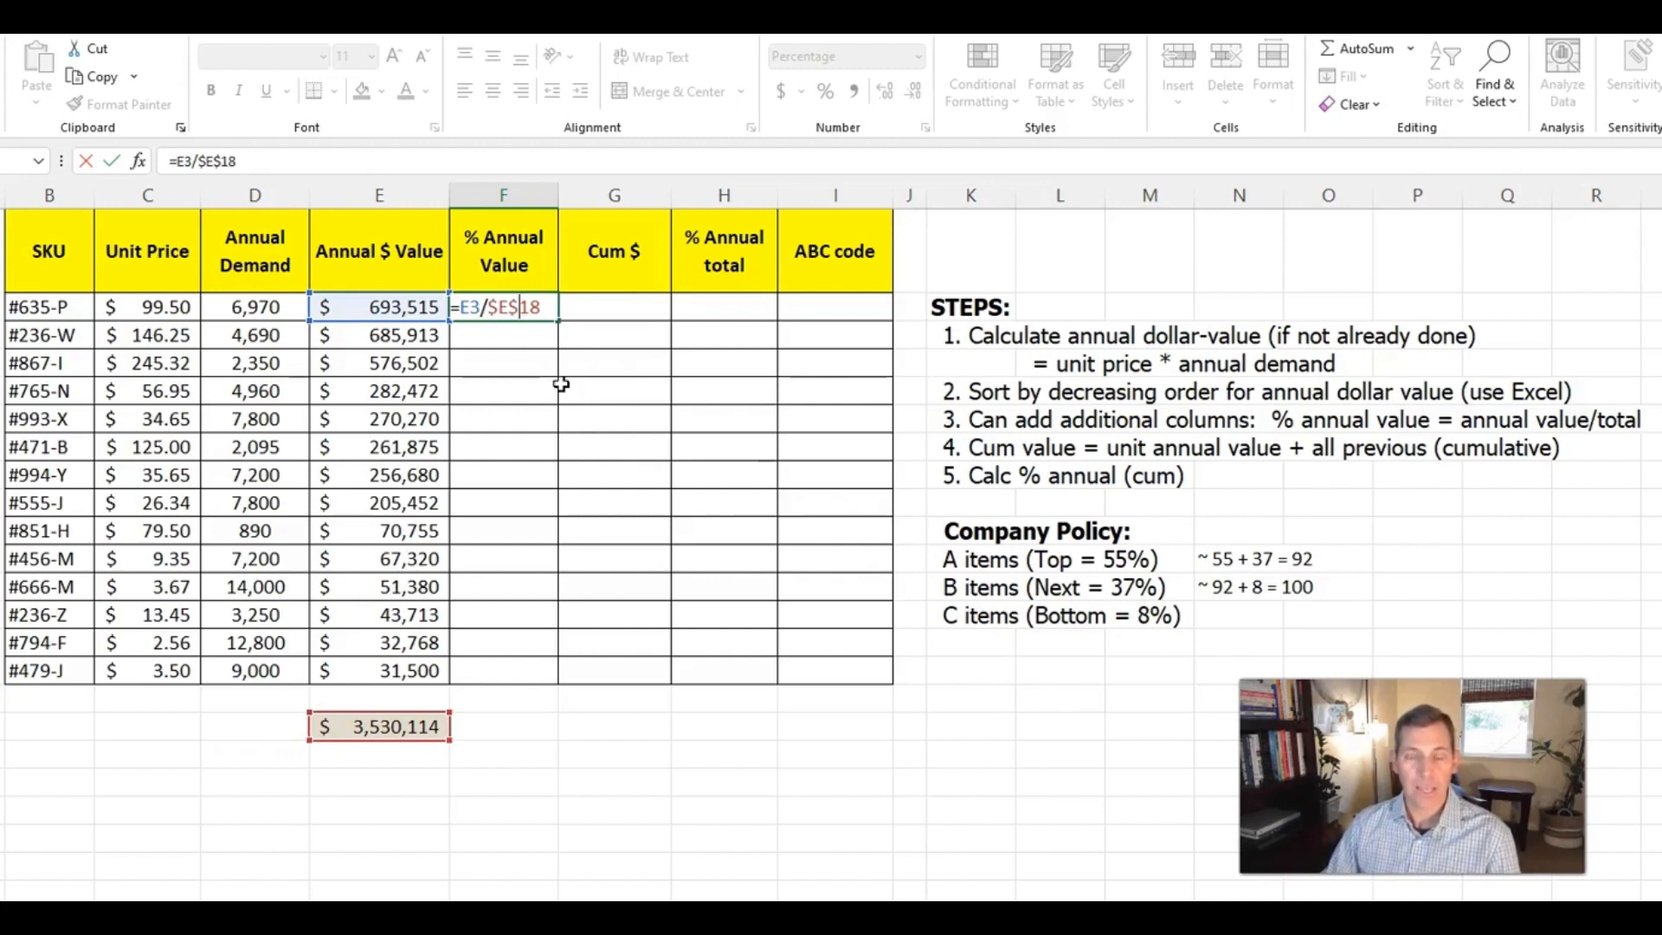
pyautogui.hotkey('ctrl', 'Return')
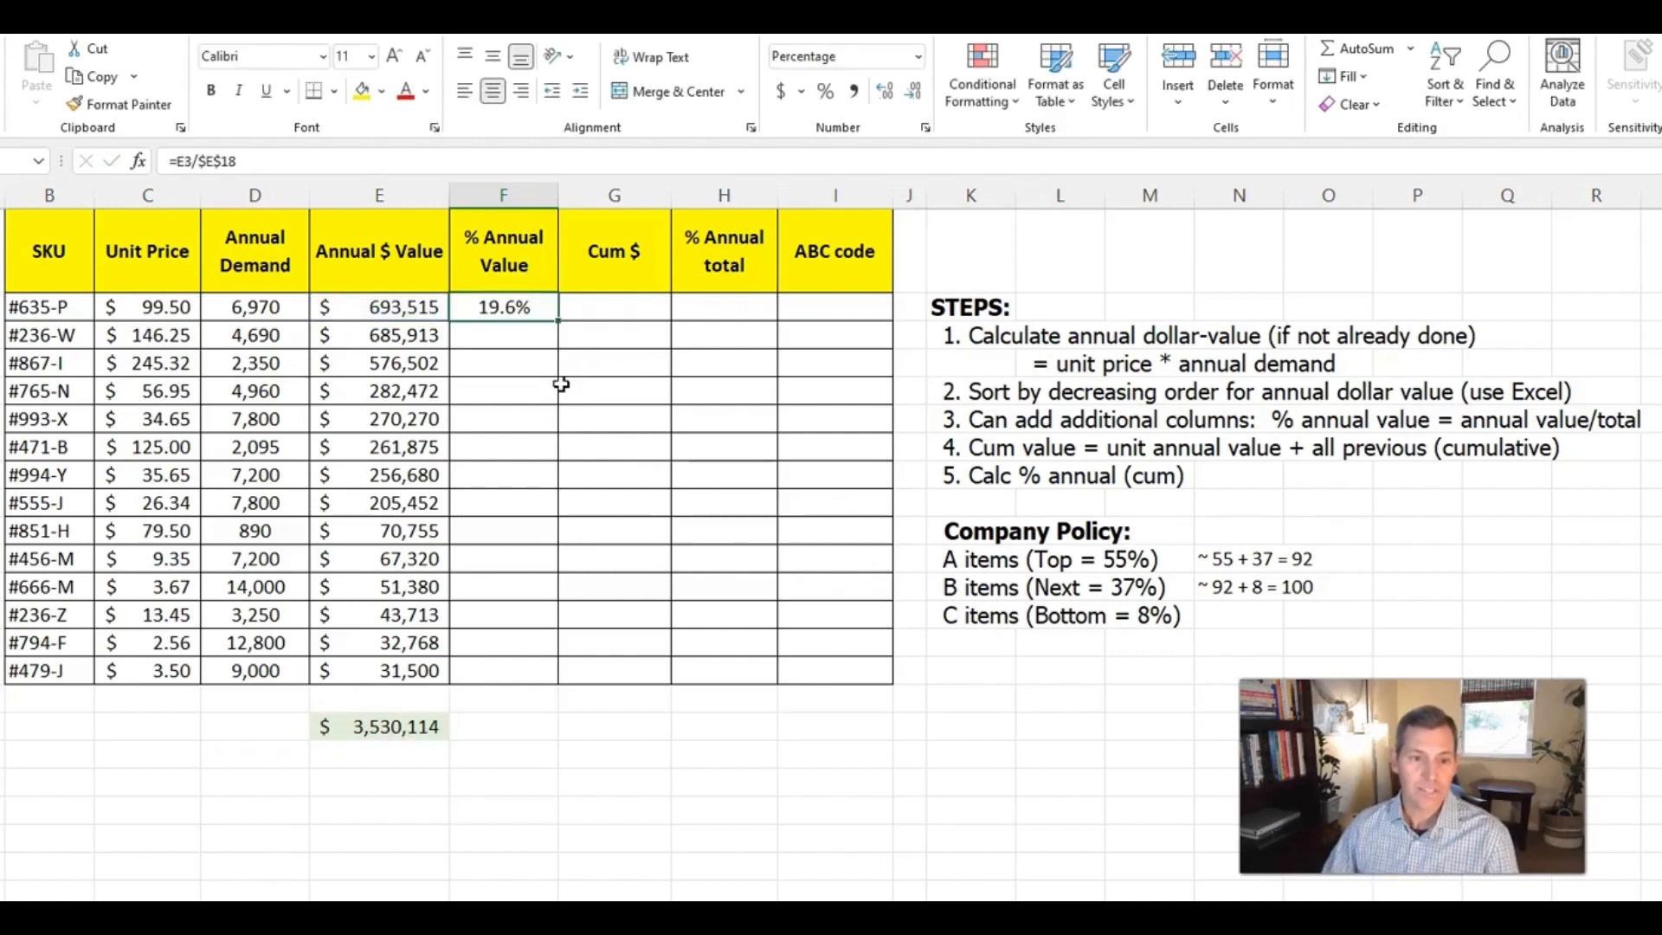
# Fill the % Annual Value formula from F3 down to F16 and format the percentages with no decimal places
pyautogui.doubleClick(558, 320)
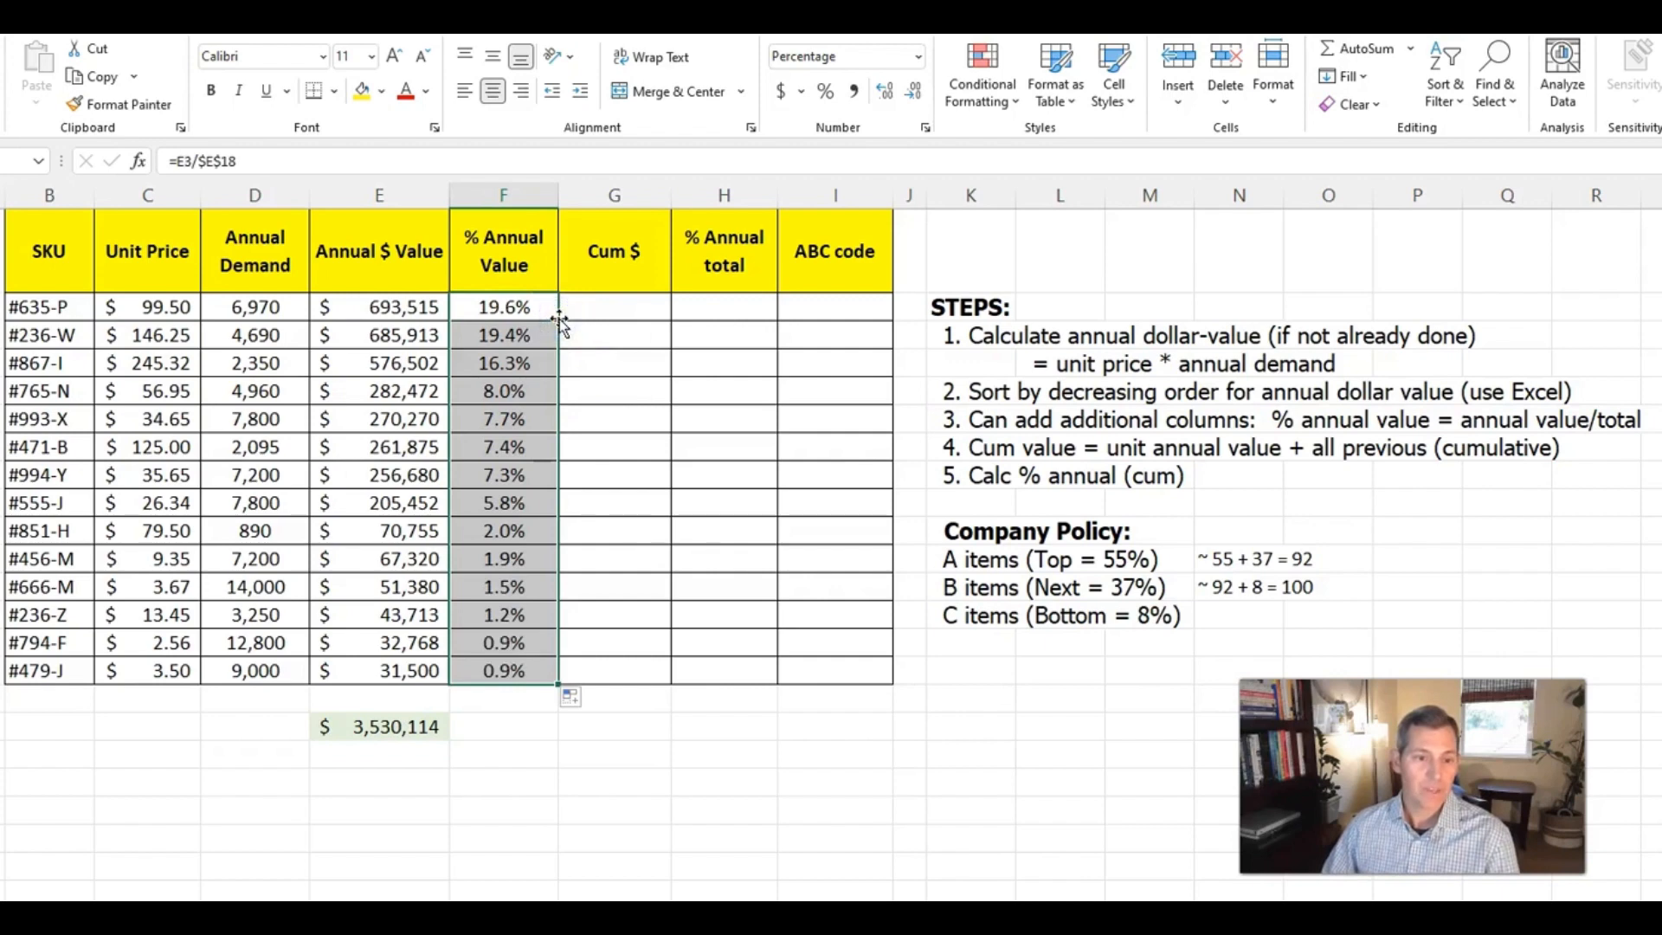
pyautogui.click(513, 485)
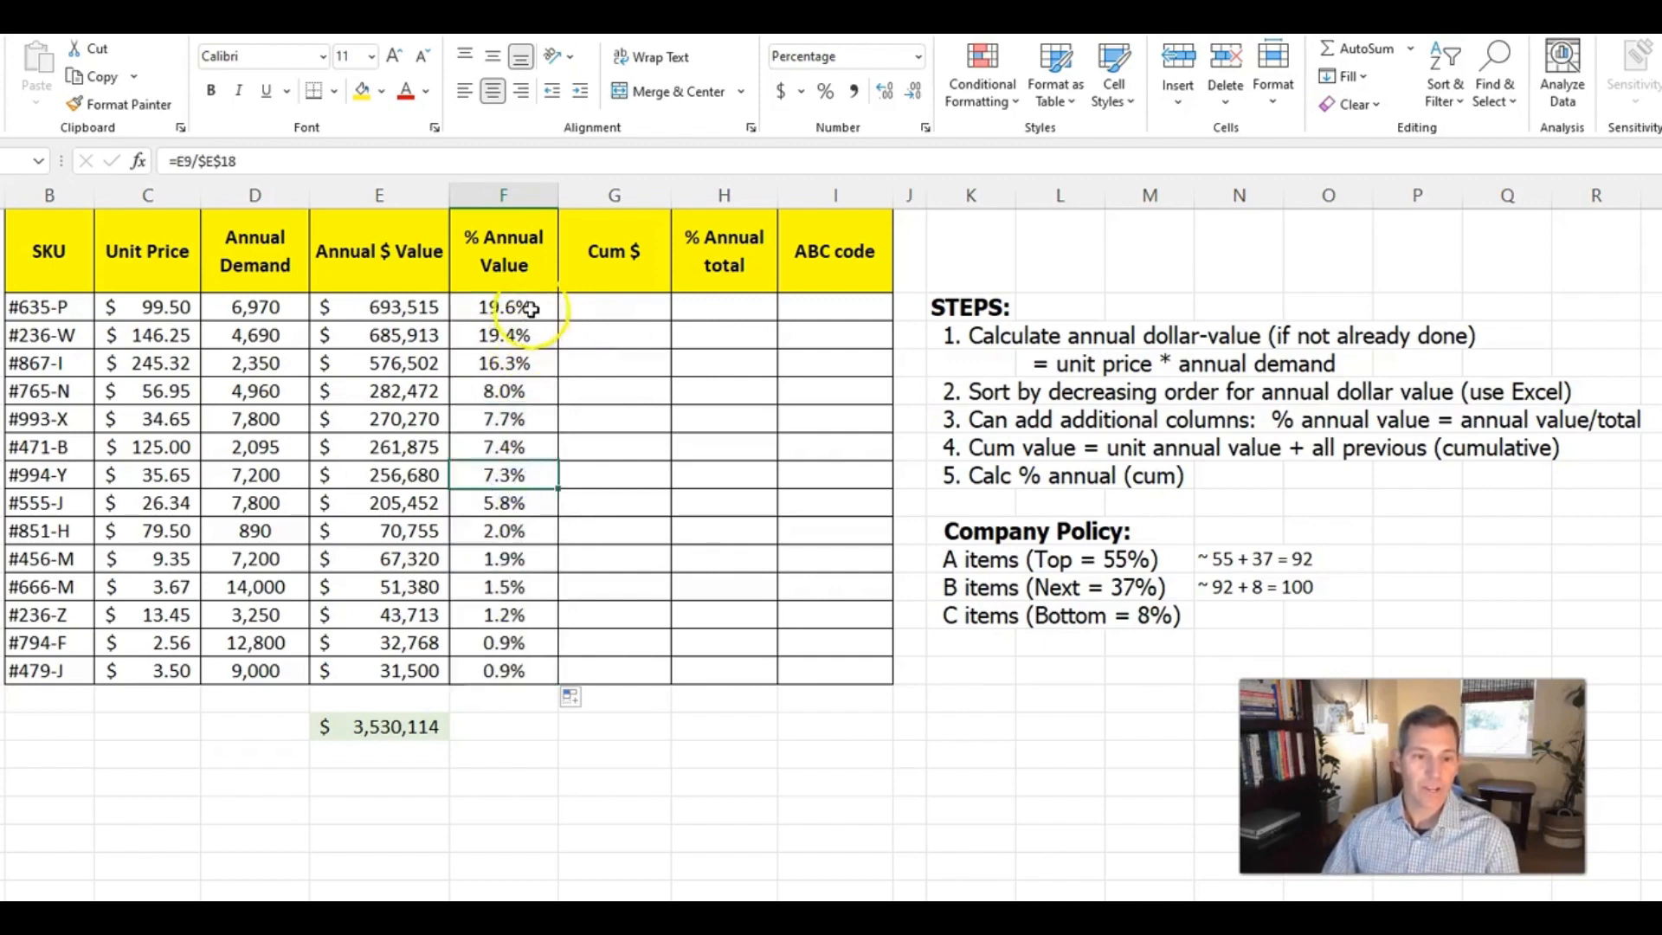
pyautogui.moveTo(522, 309); pyautogui.dragTo(509, 671)
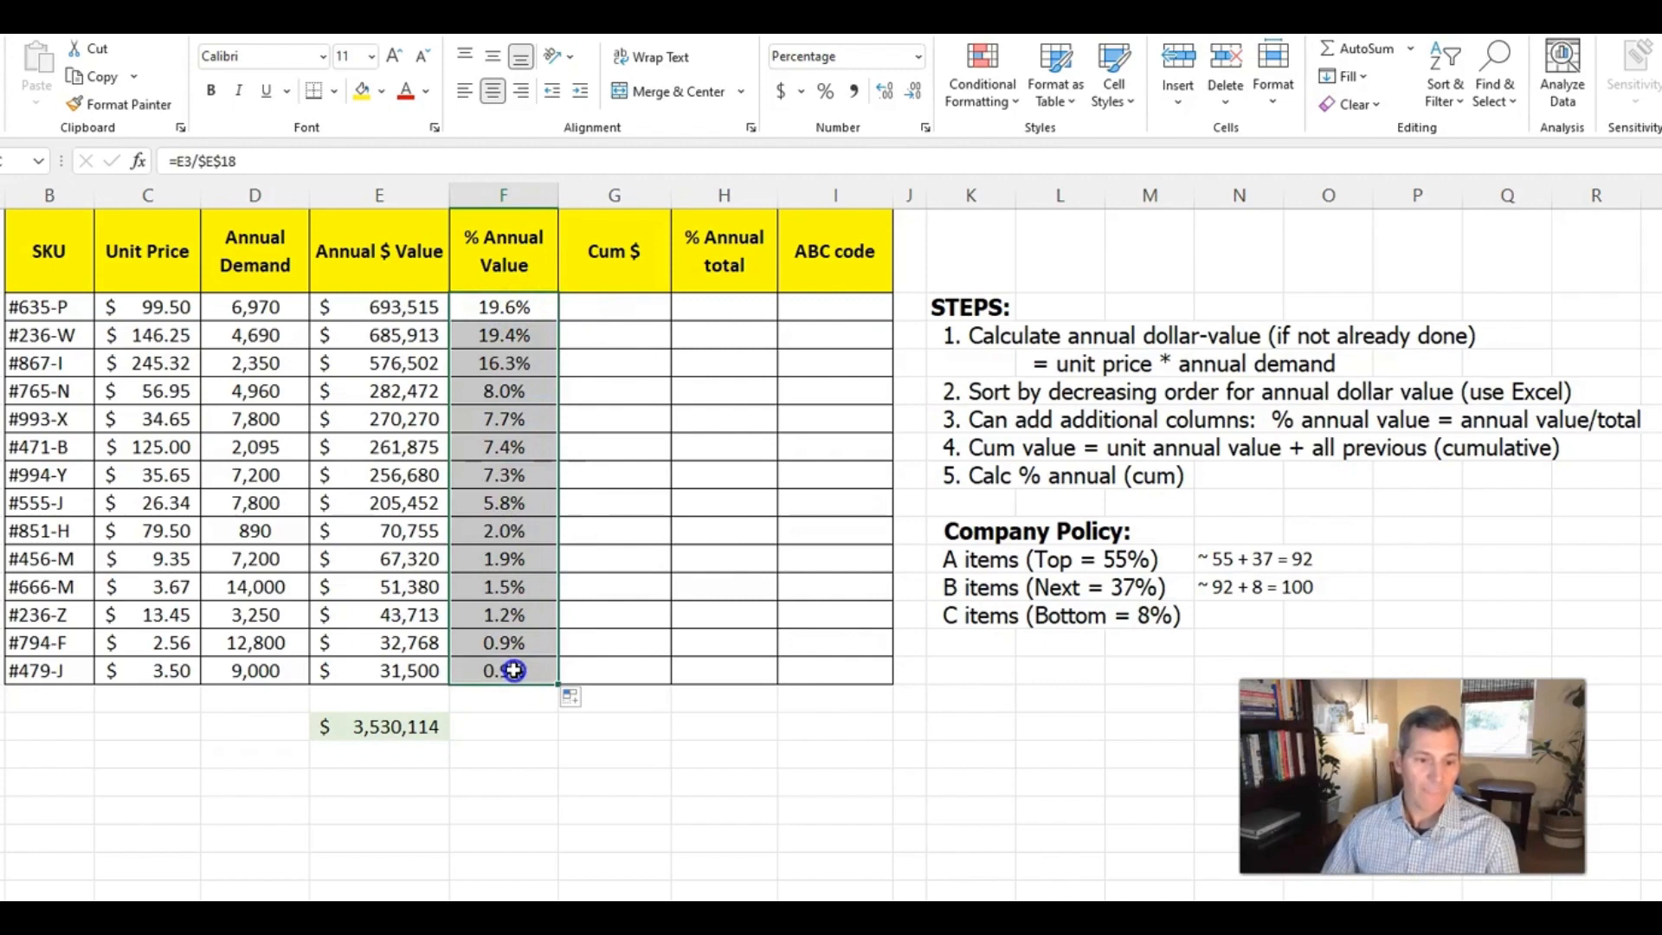
pyautogui.click(886, 94)
pyautogui.click(913, 93)
pyautogui.click(913, 93)
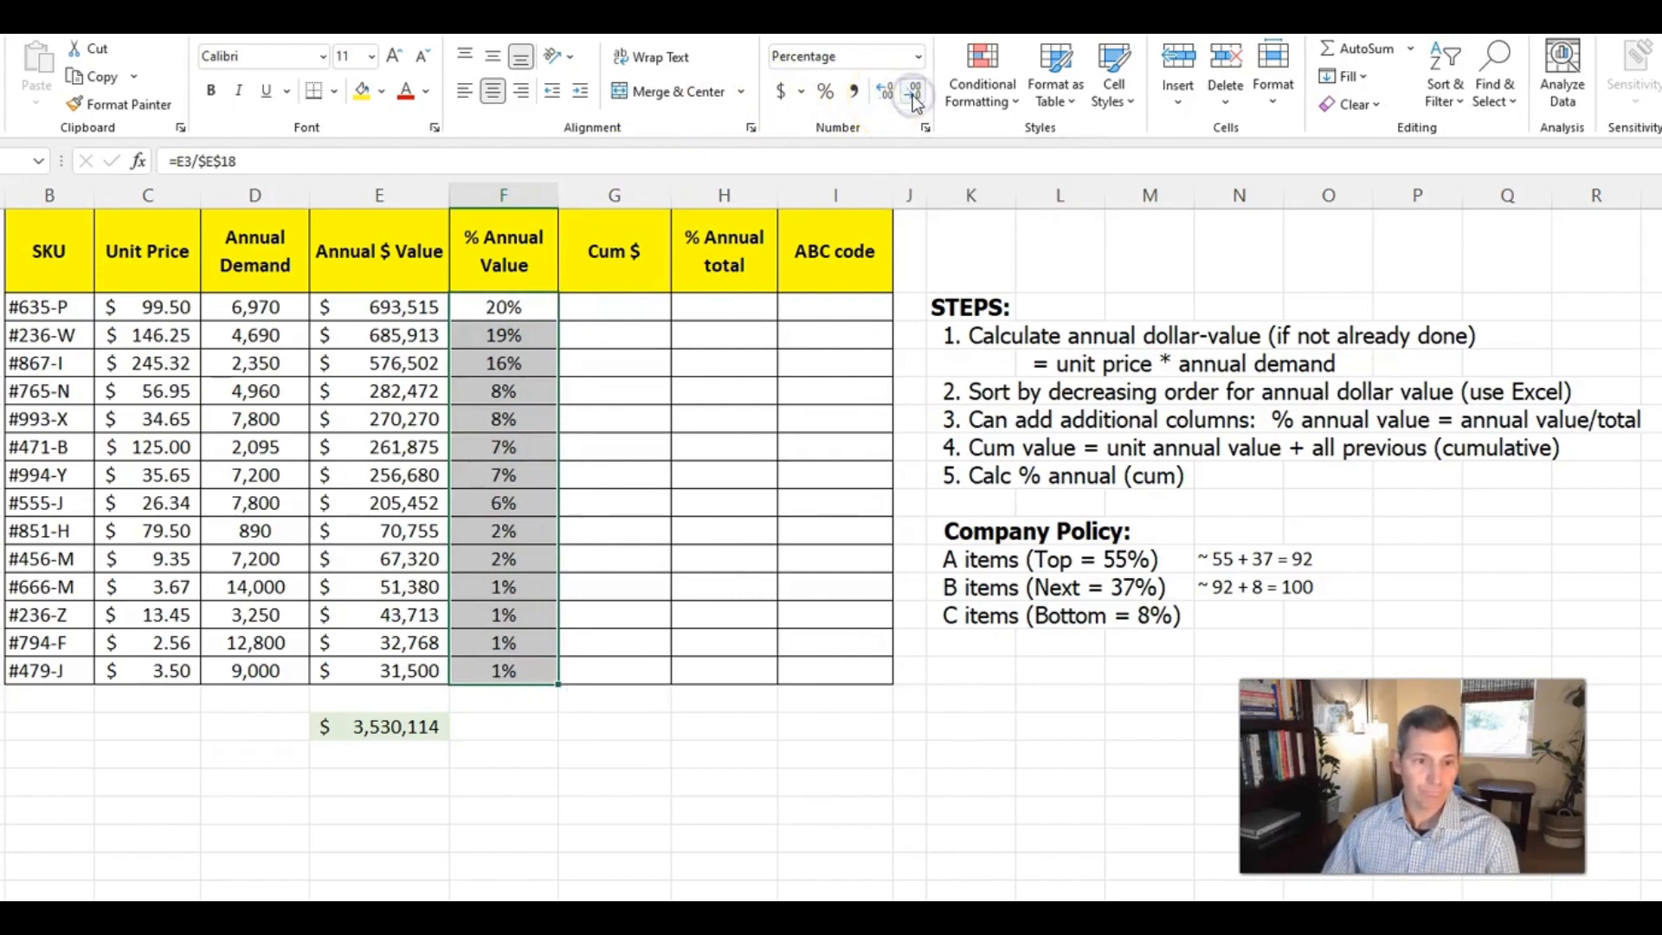
# Set the first SKU's Cum $ in G3 equal to its annual dollar value with =E3
pyautogui.click(618, 309)
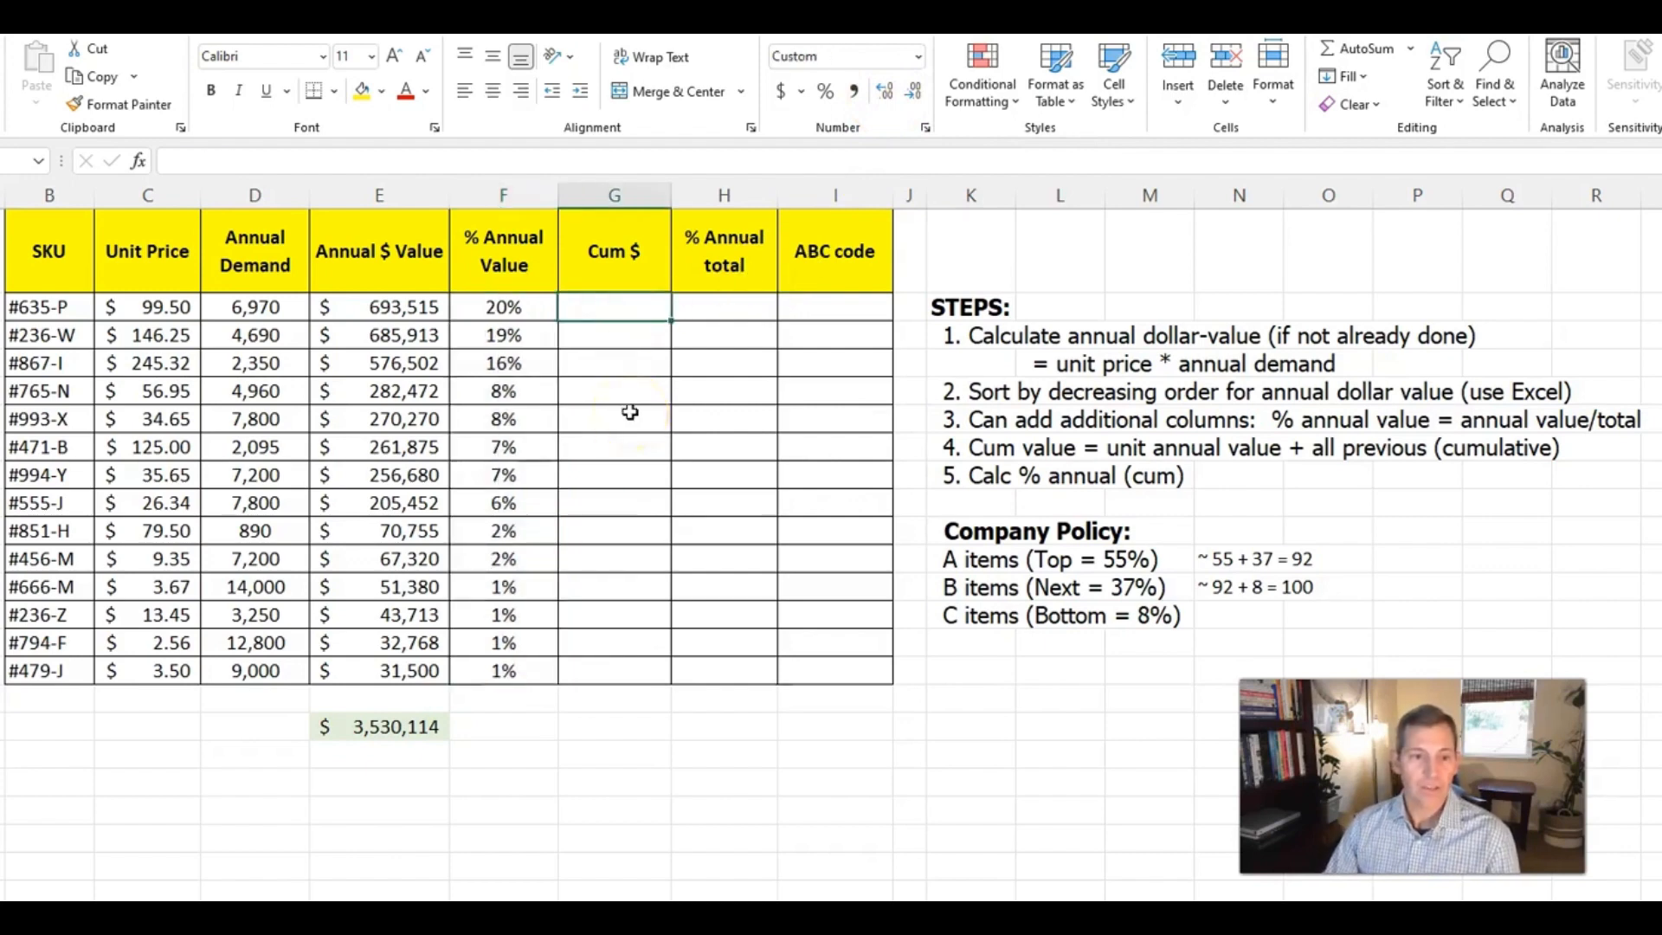
pyautogui.write('=')
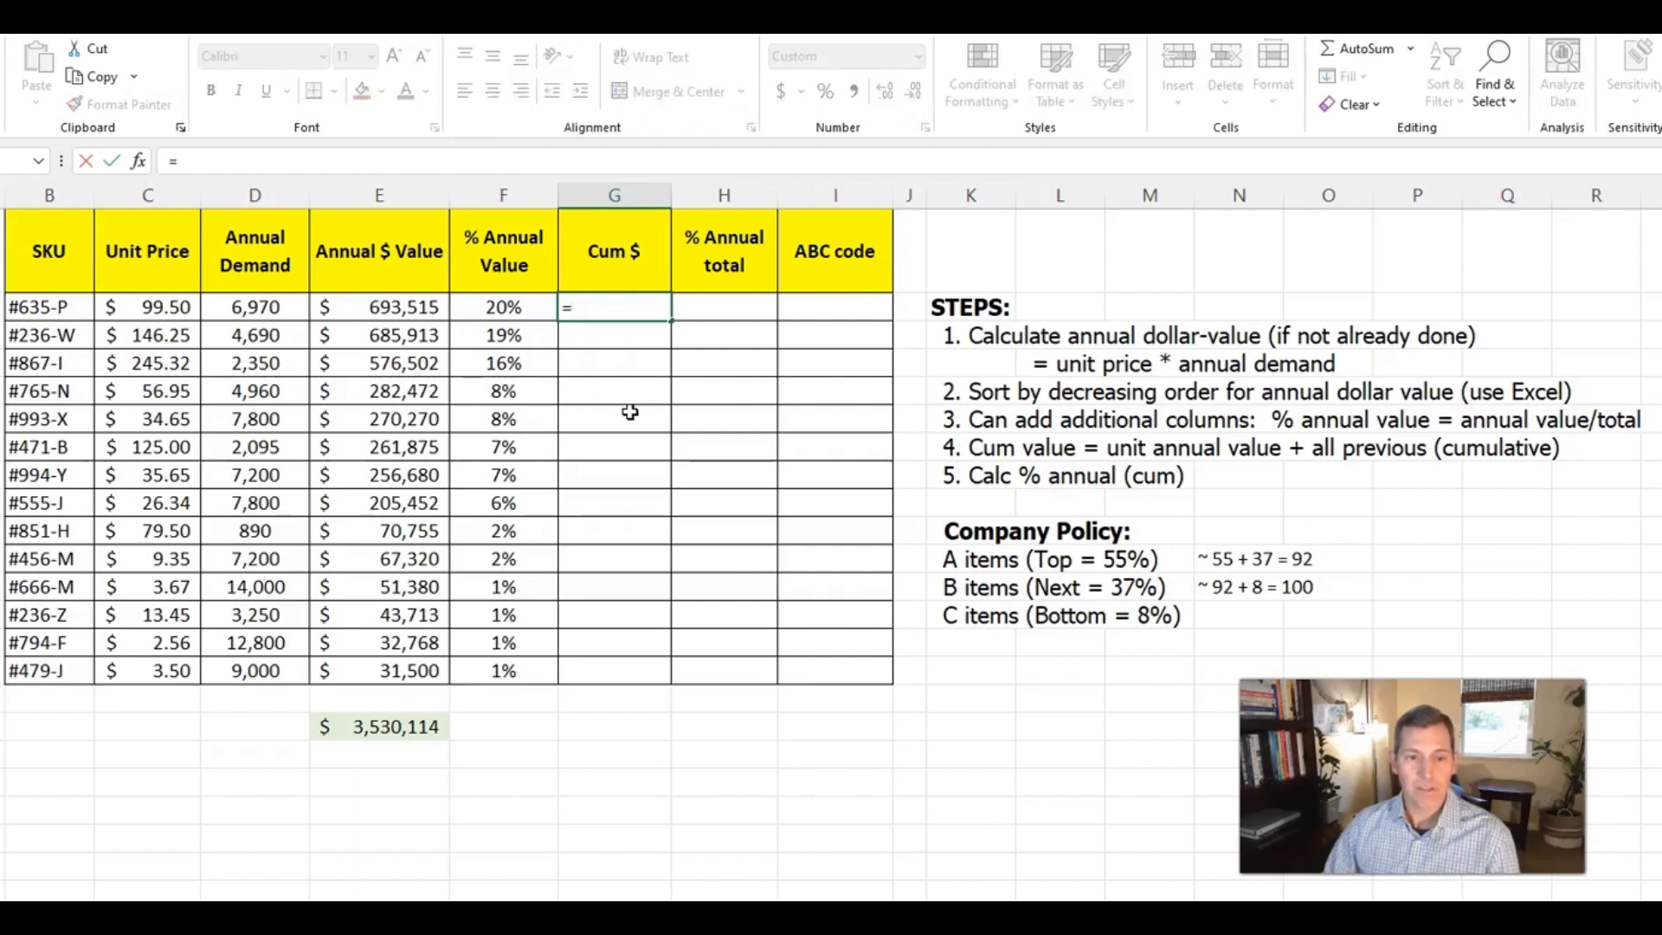
pyautogui.press('Left')
pyautogui.press('Left')
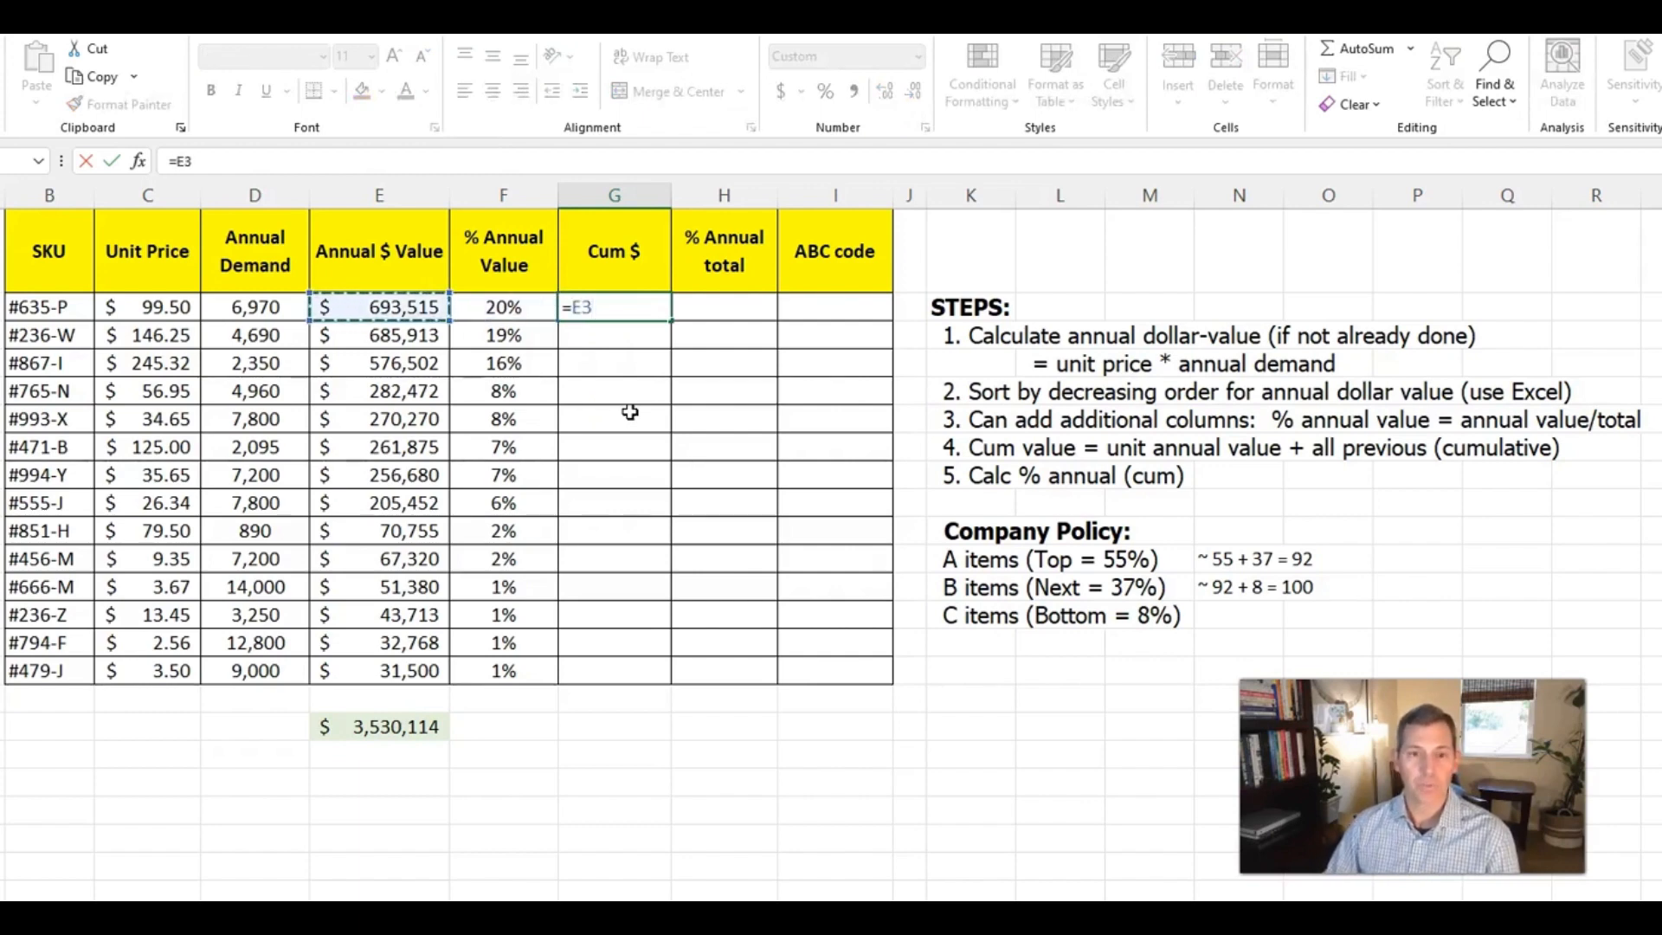
pyautogui.press('Return')
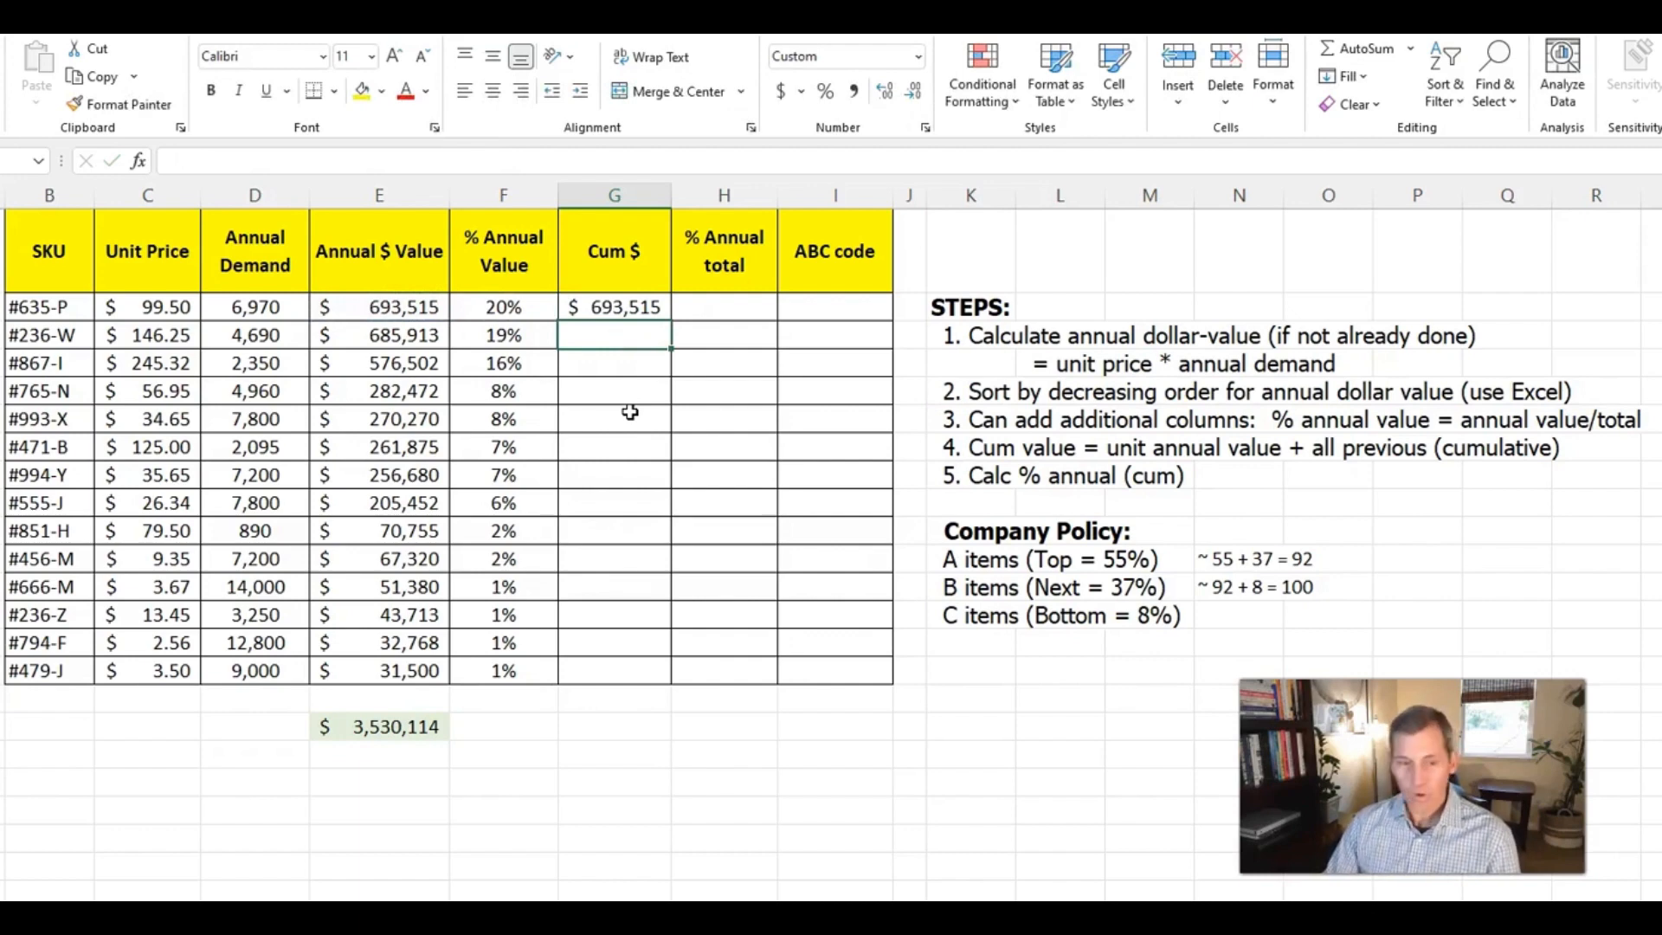
# Calculate the second SKU's Cum $ in G4 with =E4+G3 and widen column G to fit the amount
pyautogui.write('=')
pyautogui.press('Left')
pyautogui.press('Left')
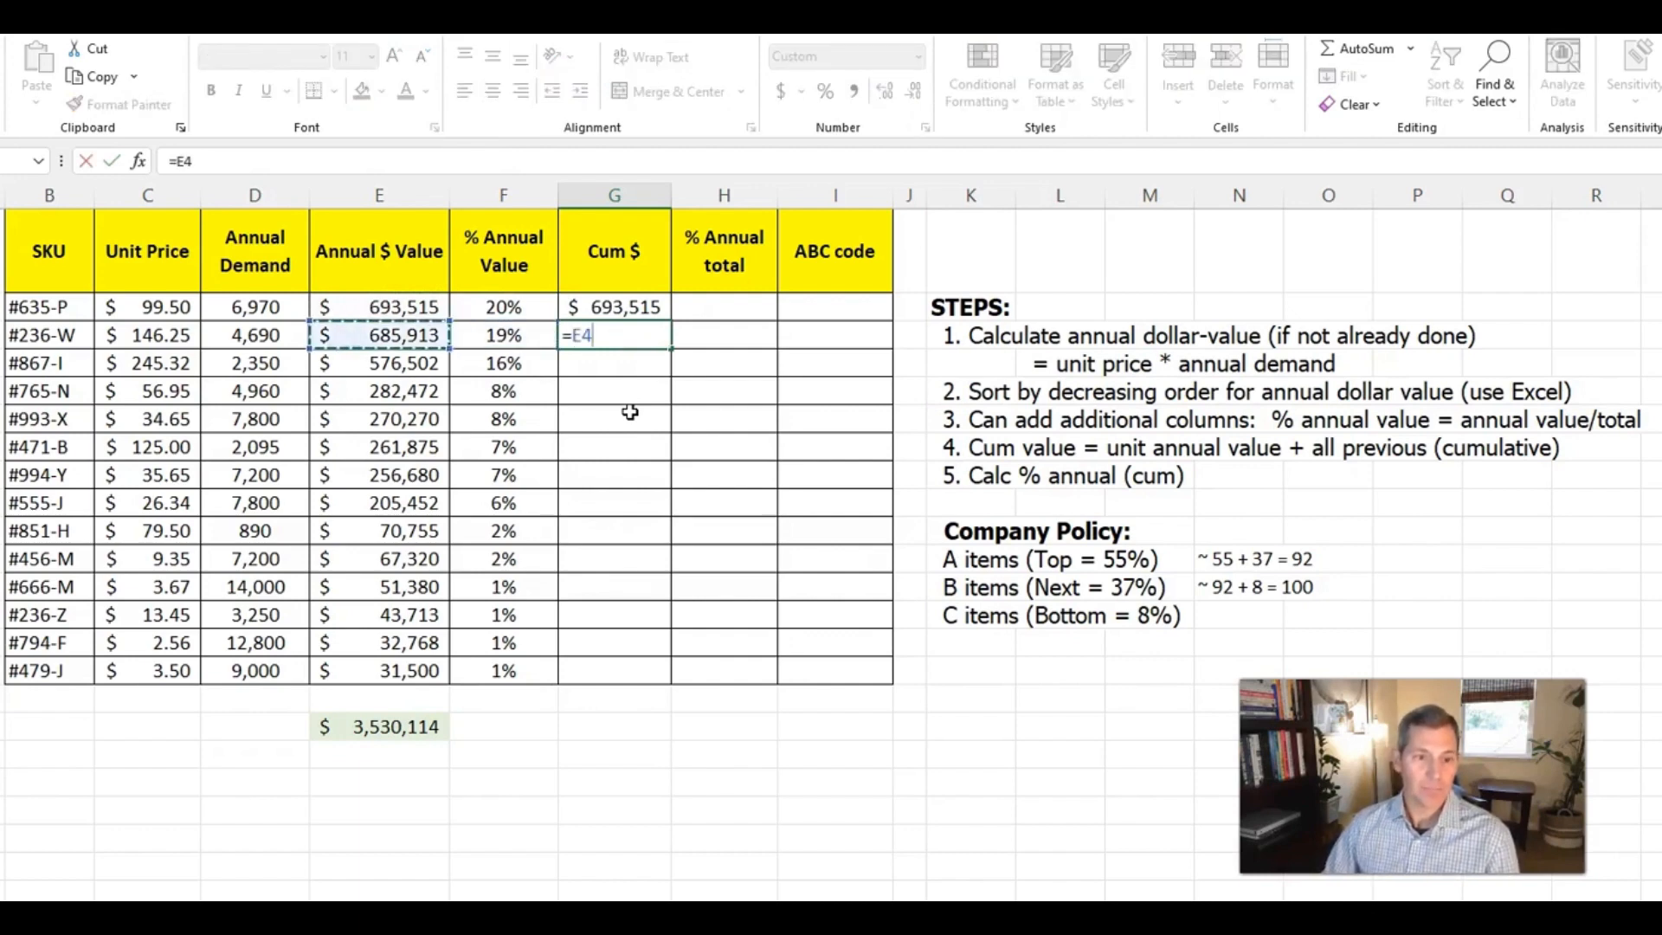
pyautogui.write('+')
pyautogui.press('Up')
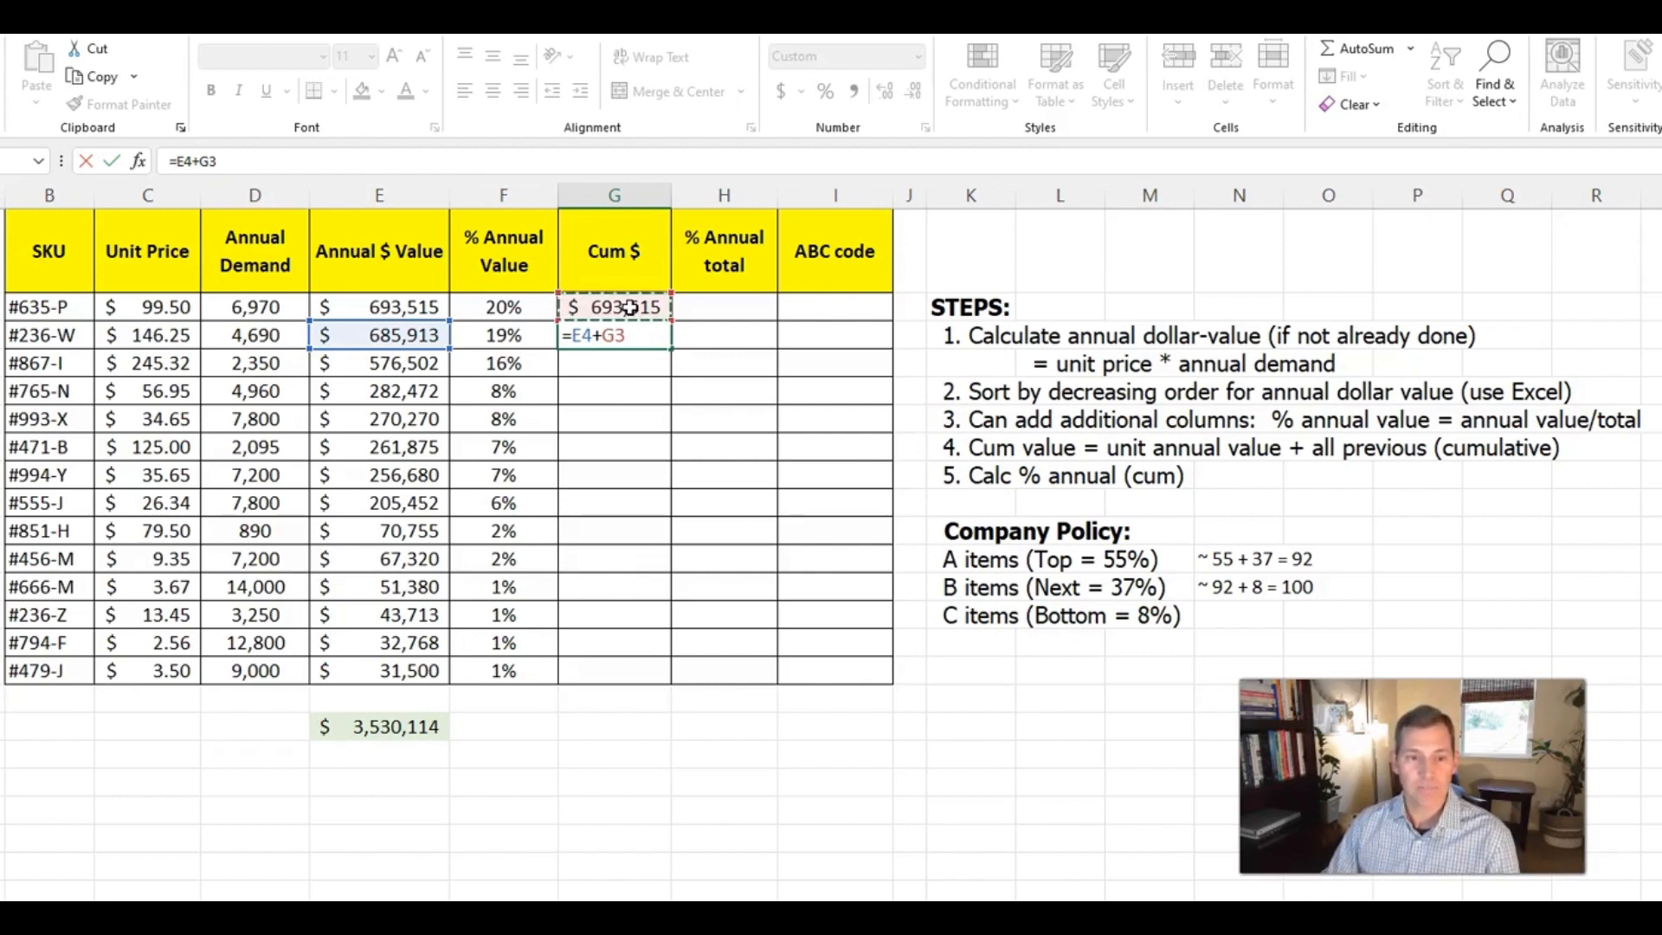
pyautogui.press('Return')
pyautogui.press('Up')
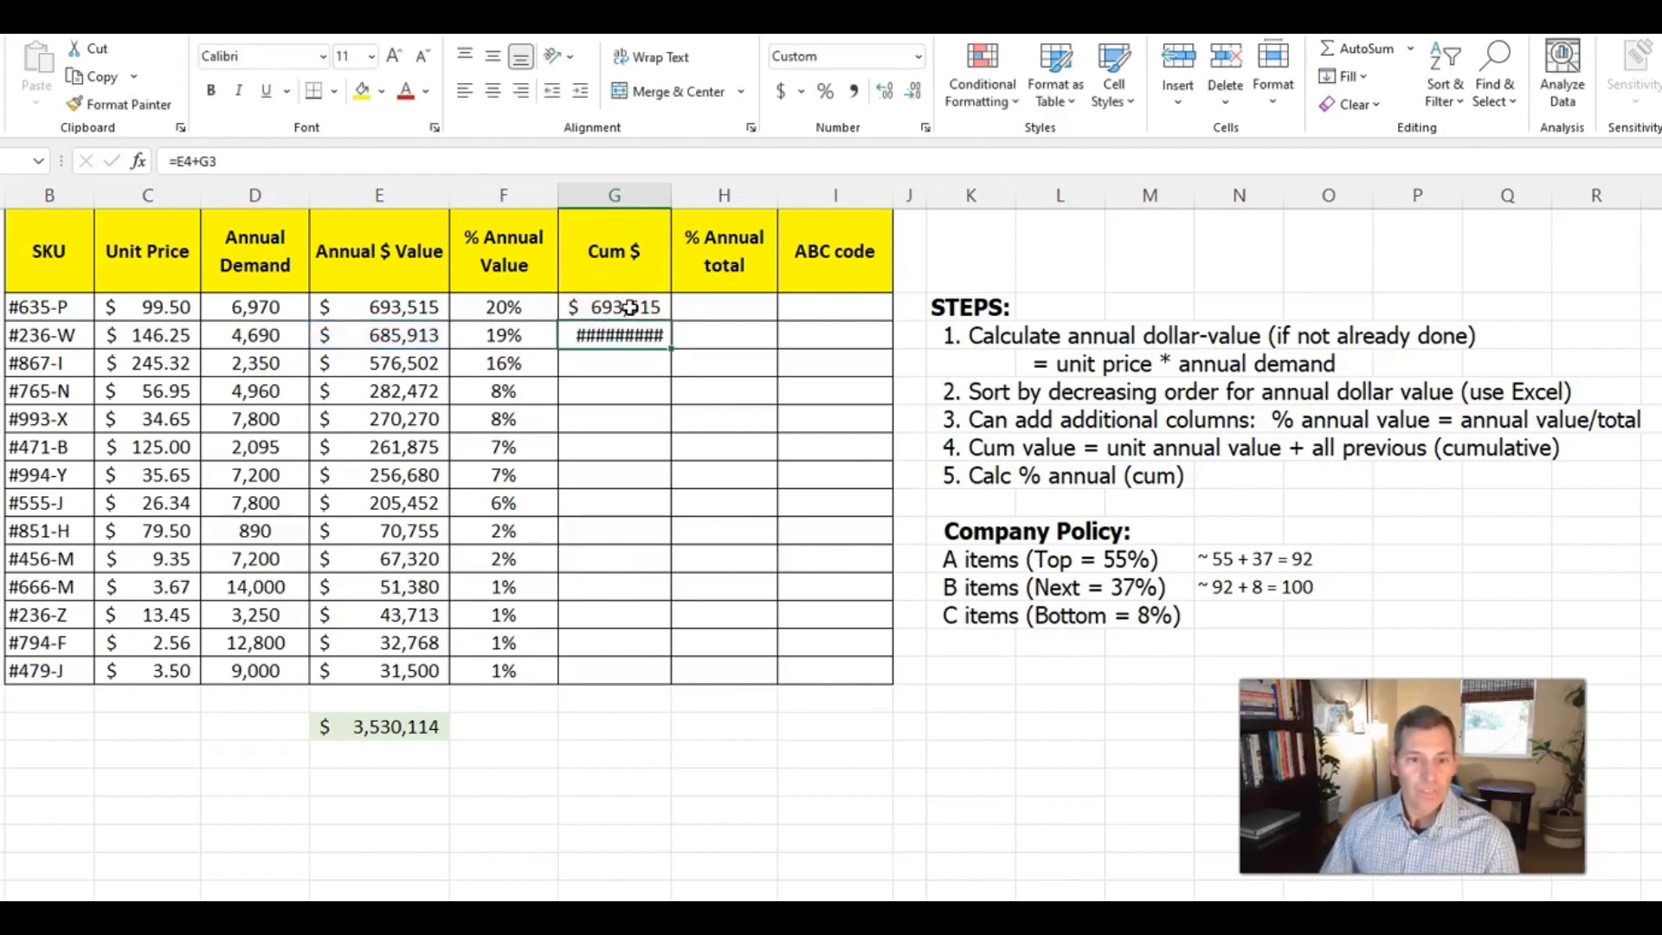
pyautogui.moveTo(670, 198); pyautogui.dragTo(683, 198)
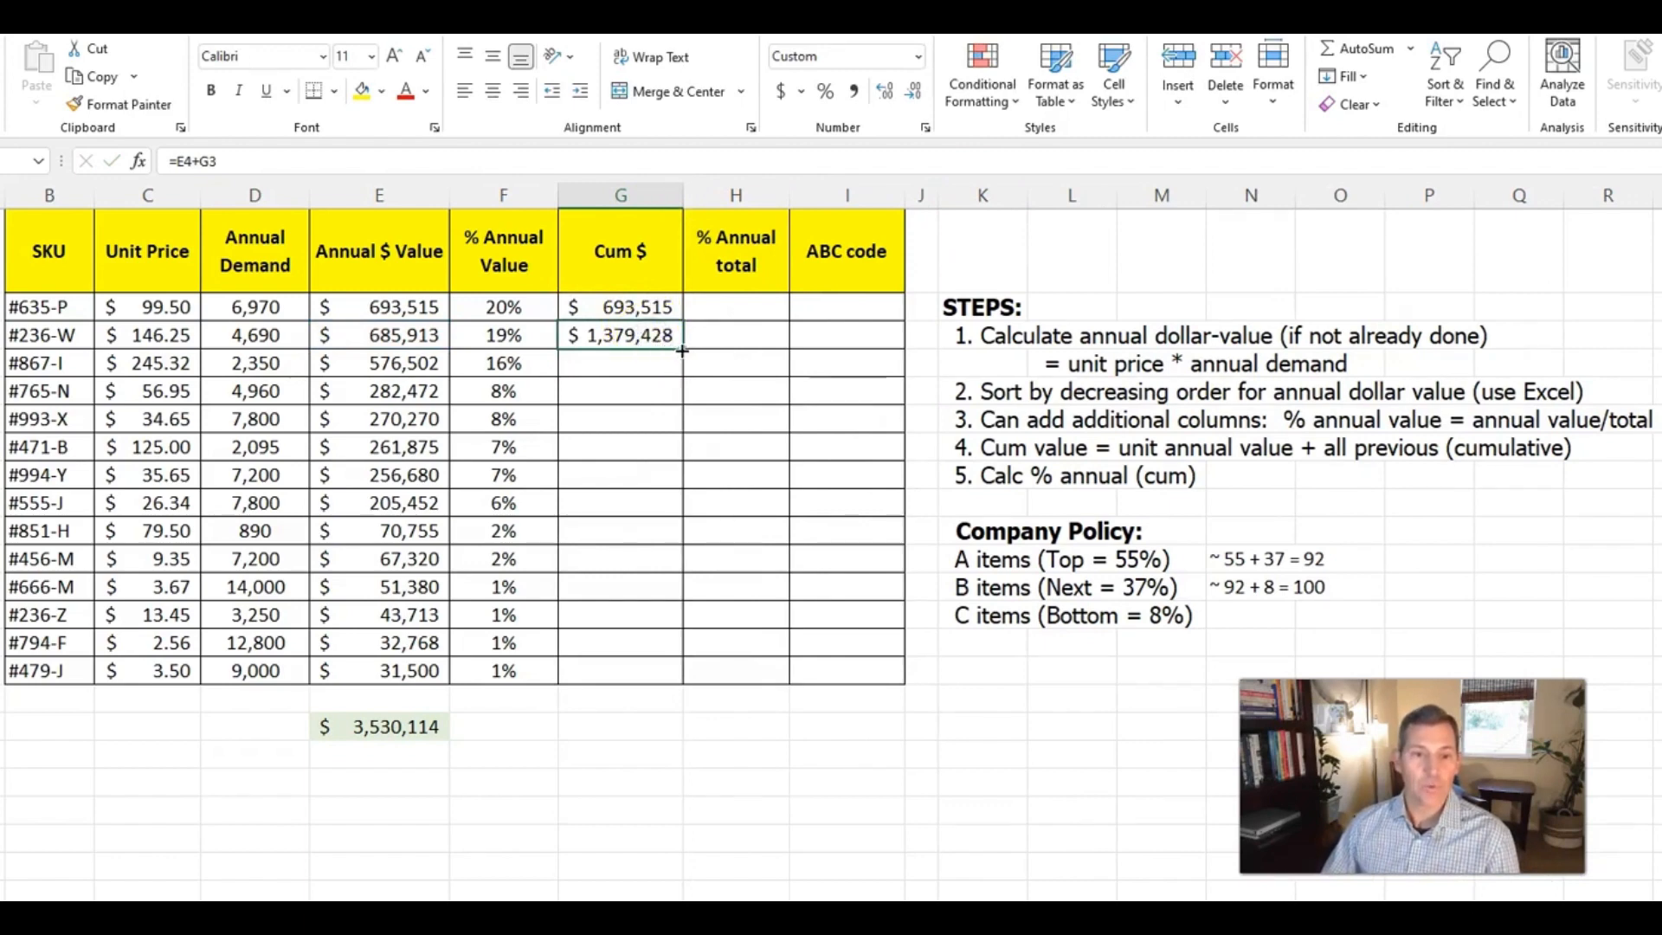
# Fill the Cum $ formula from G4 down to G16 and compare the last cumulative amount with the total in E18
pyautogui.click(615, 334)
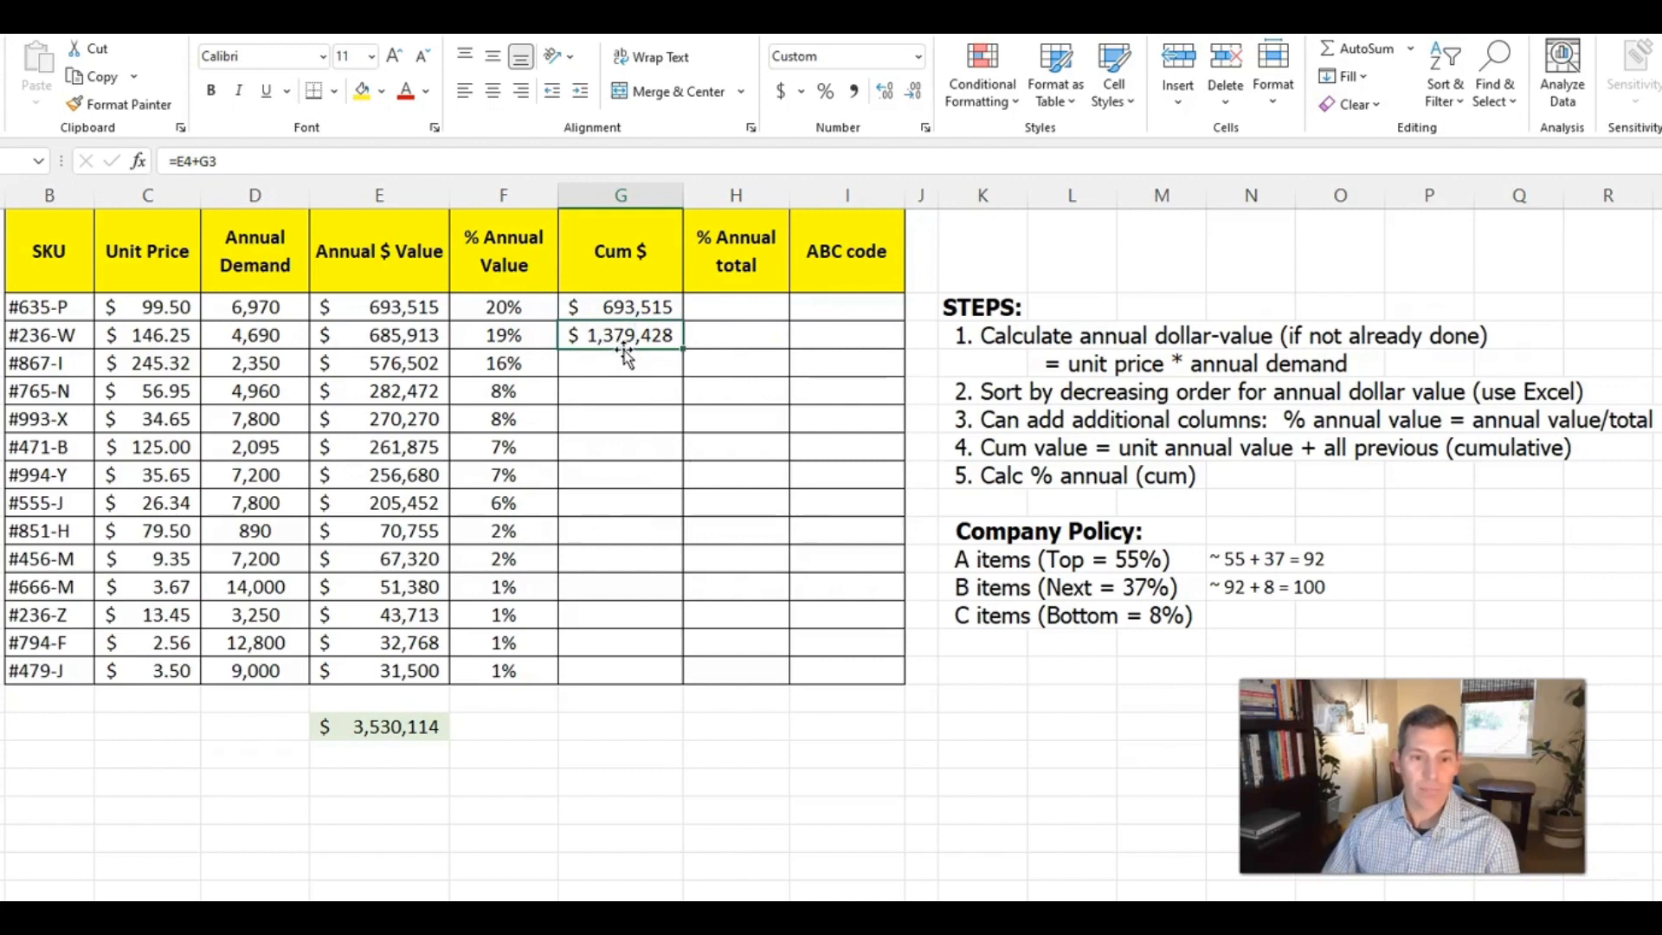
pyautogui.click(415, 362)
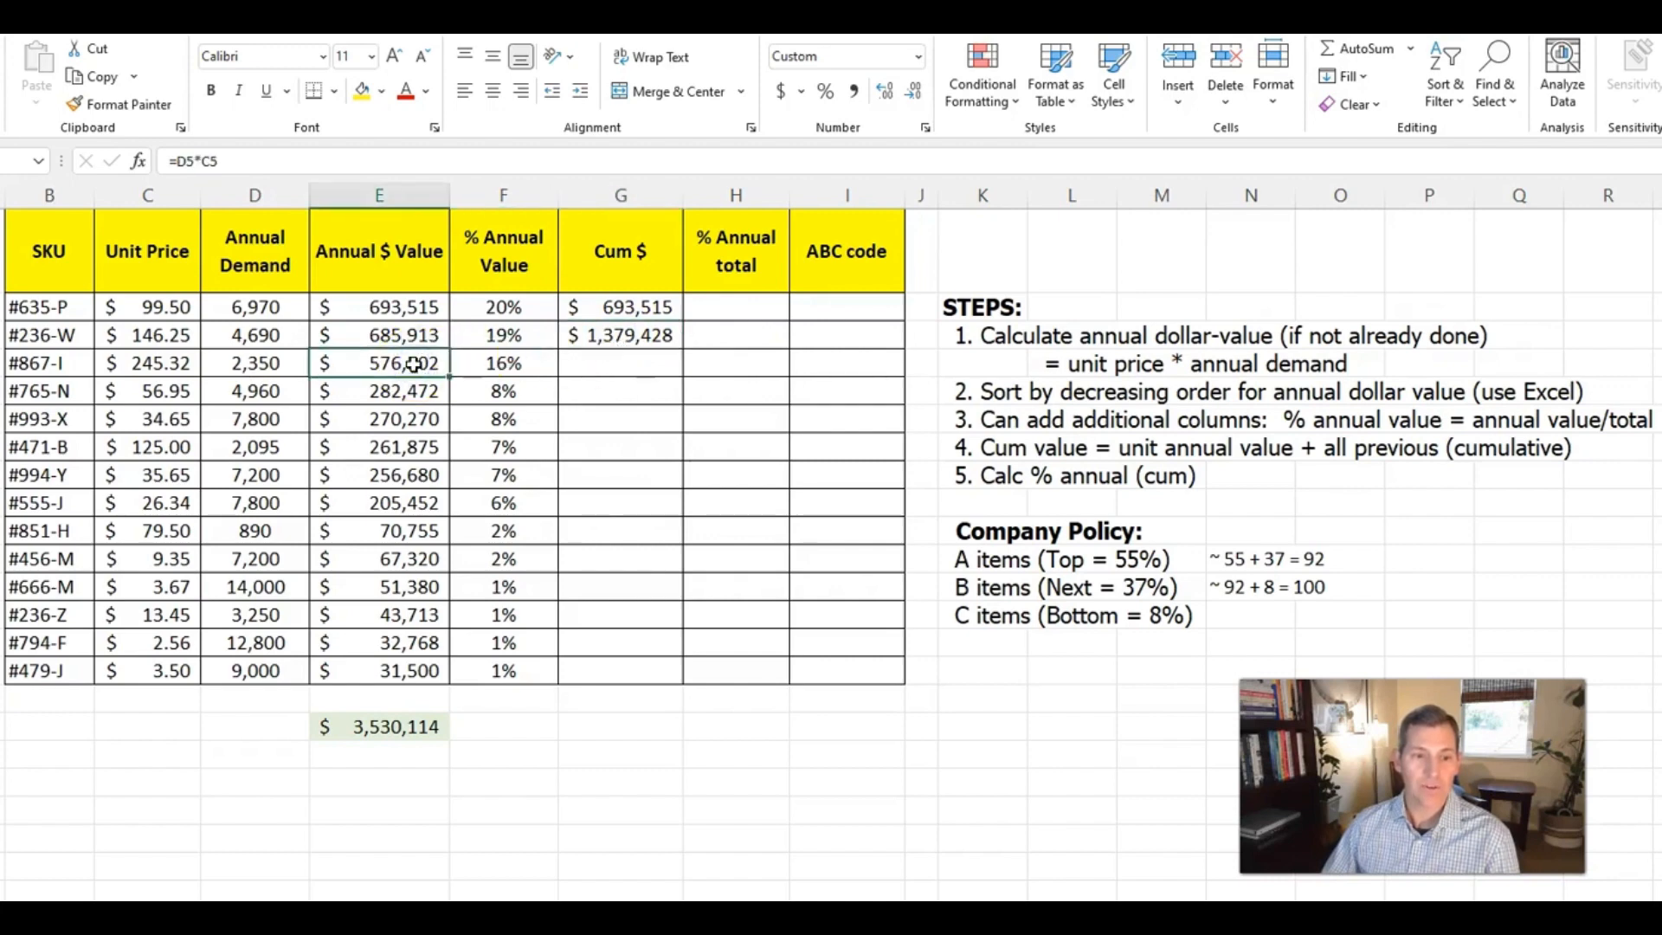
pyautogui.click(654, 334)
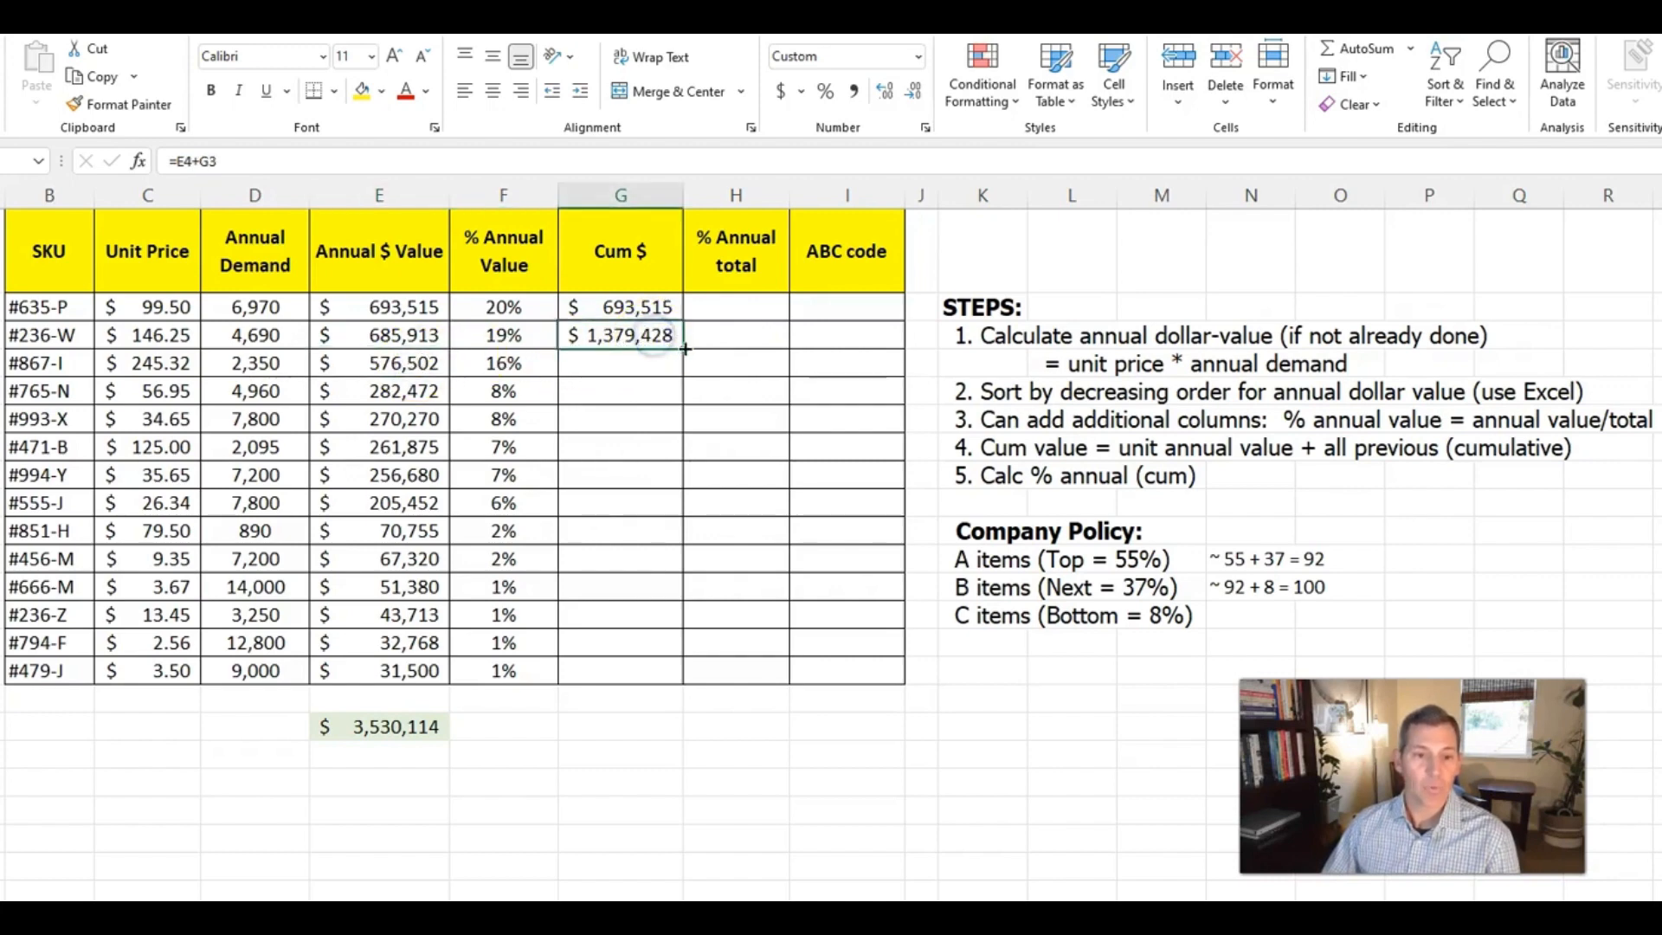
pyautogui.doubleClick(682, 348)
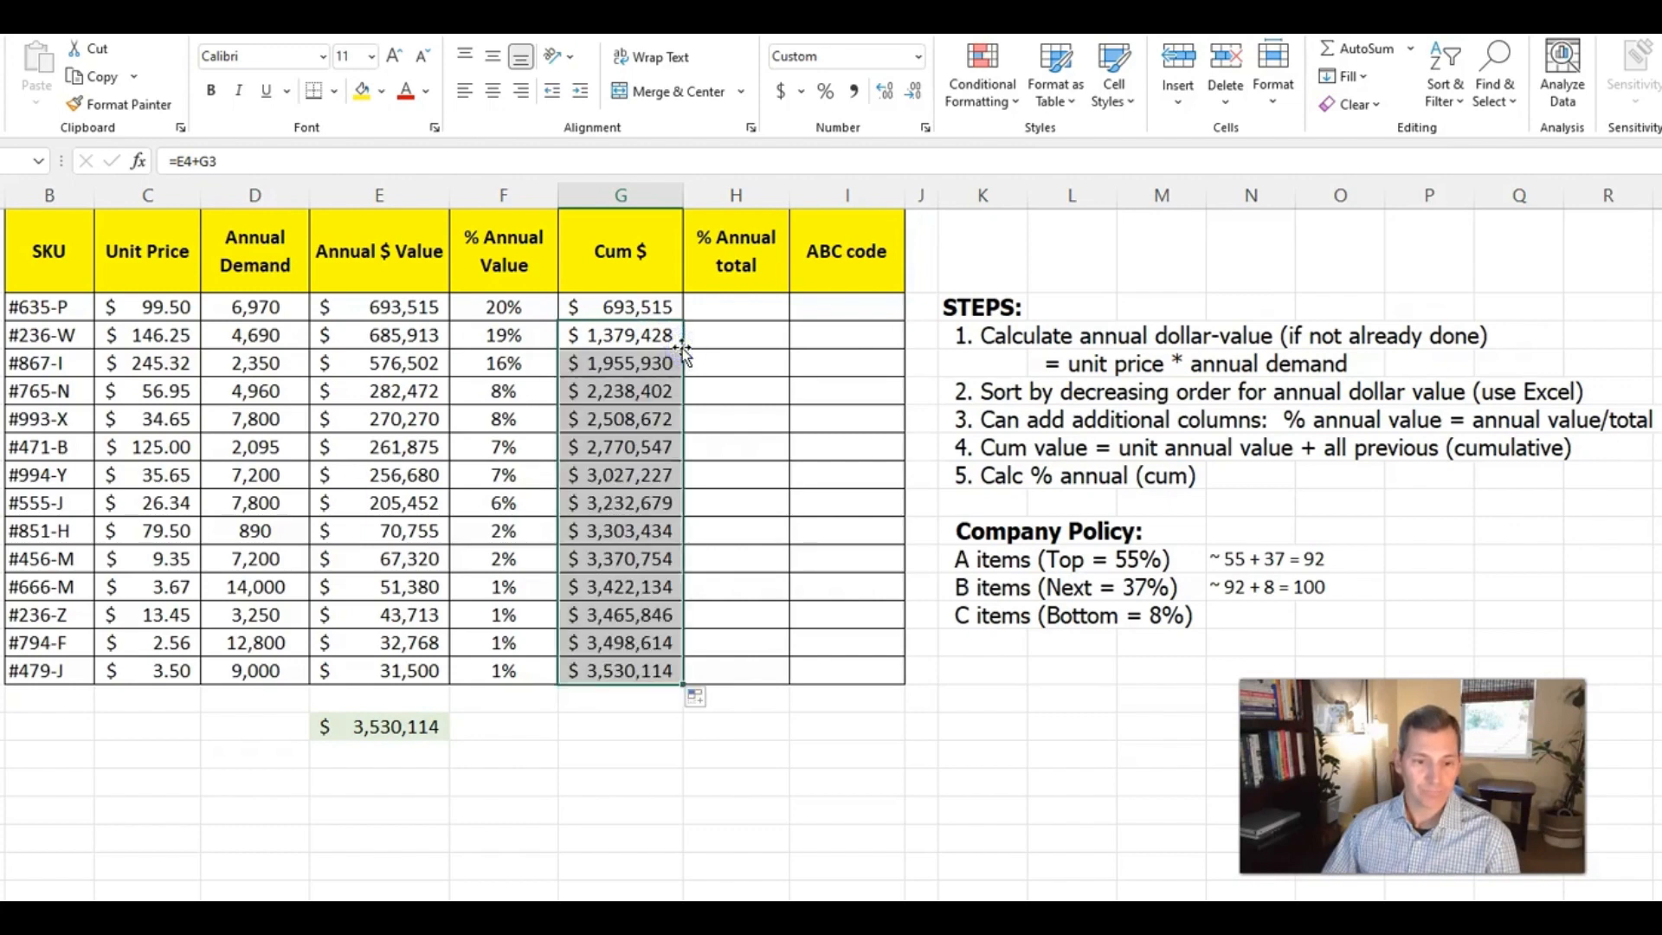
pyautogui.click(620, 669)
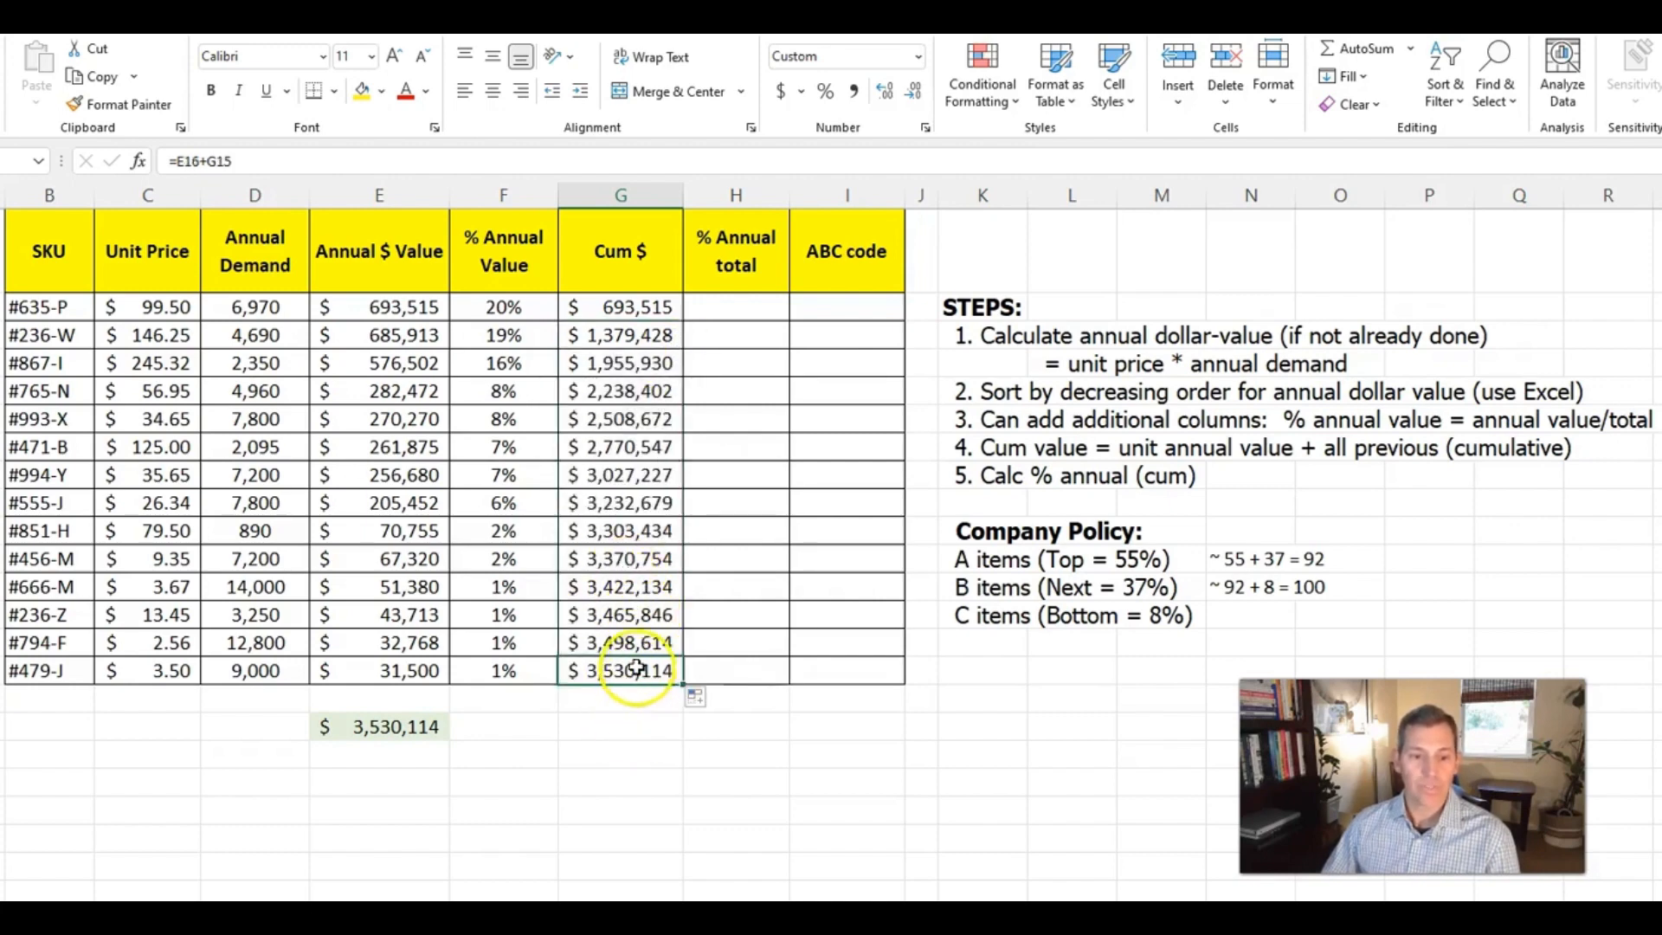
pyautogui.keyDown('ctrl'); pyautogui.click(419, 724); pyautogui.keyUp('ctrl')
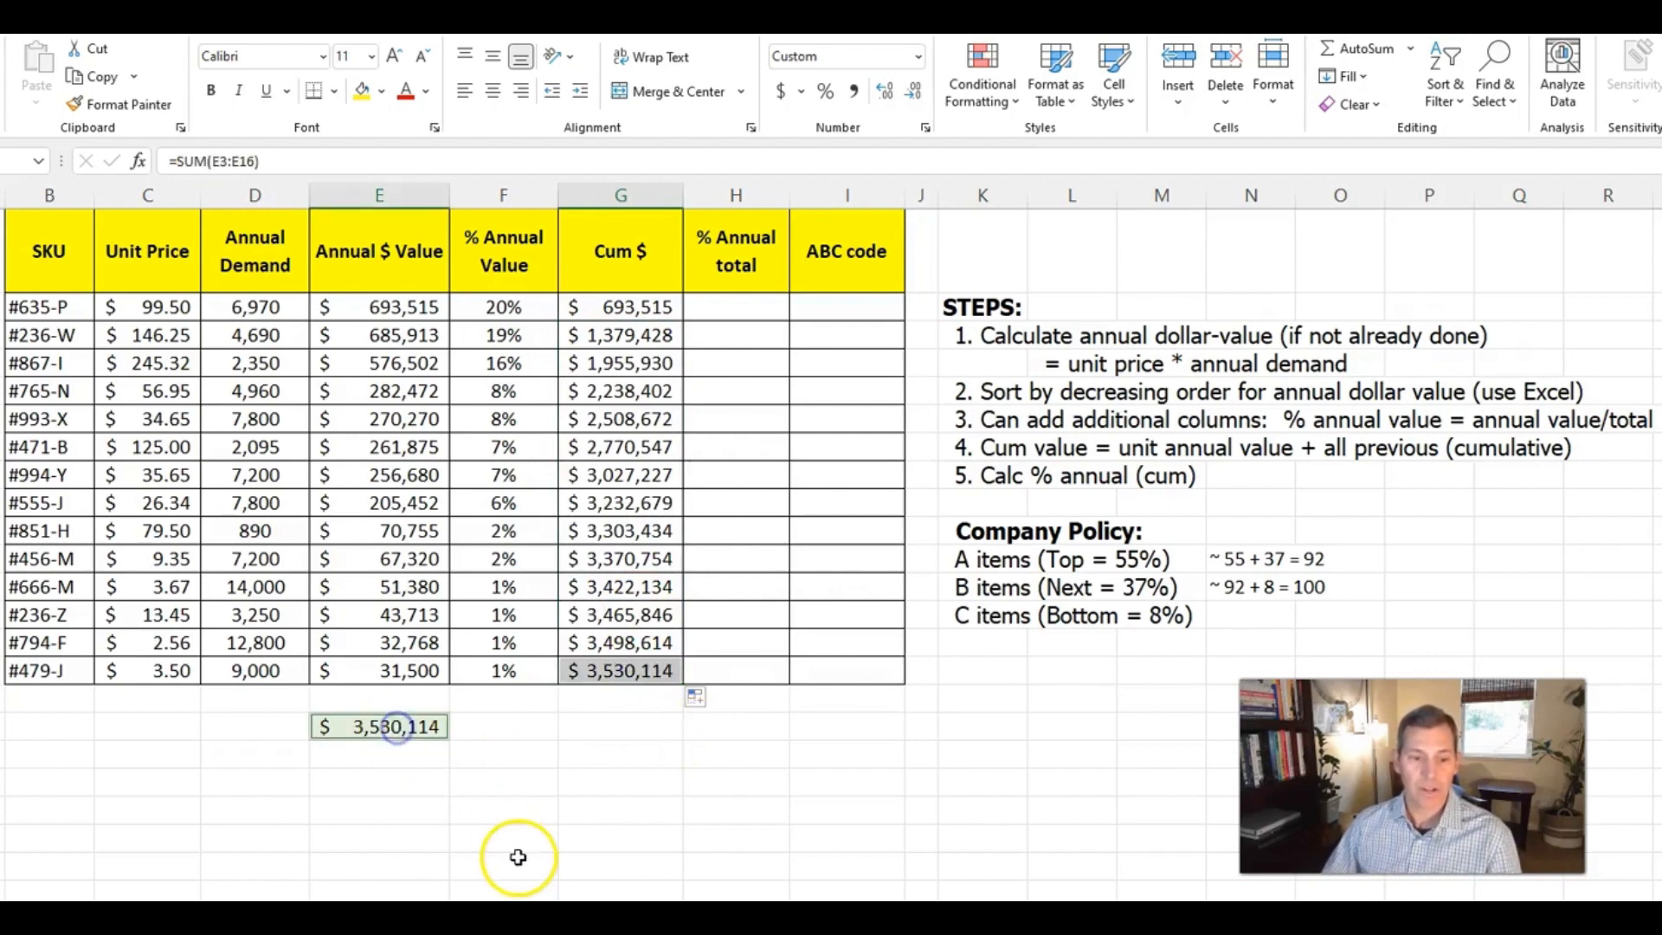
# Rename the % Annual total column header to Cum % Annual total
pyautogui.click(746, 307)
pyautogui.click(699, 237)
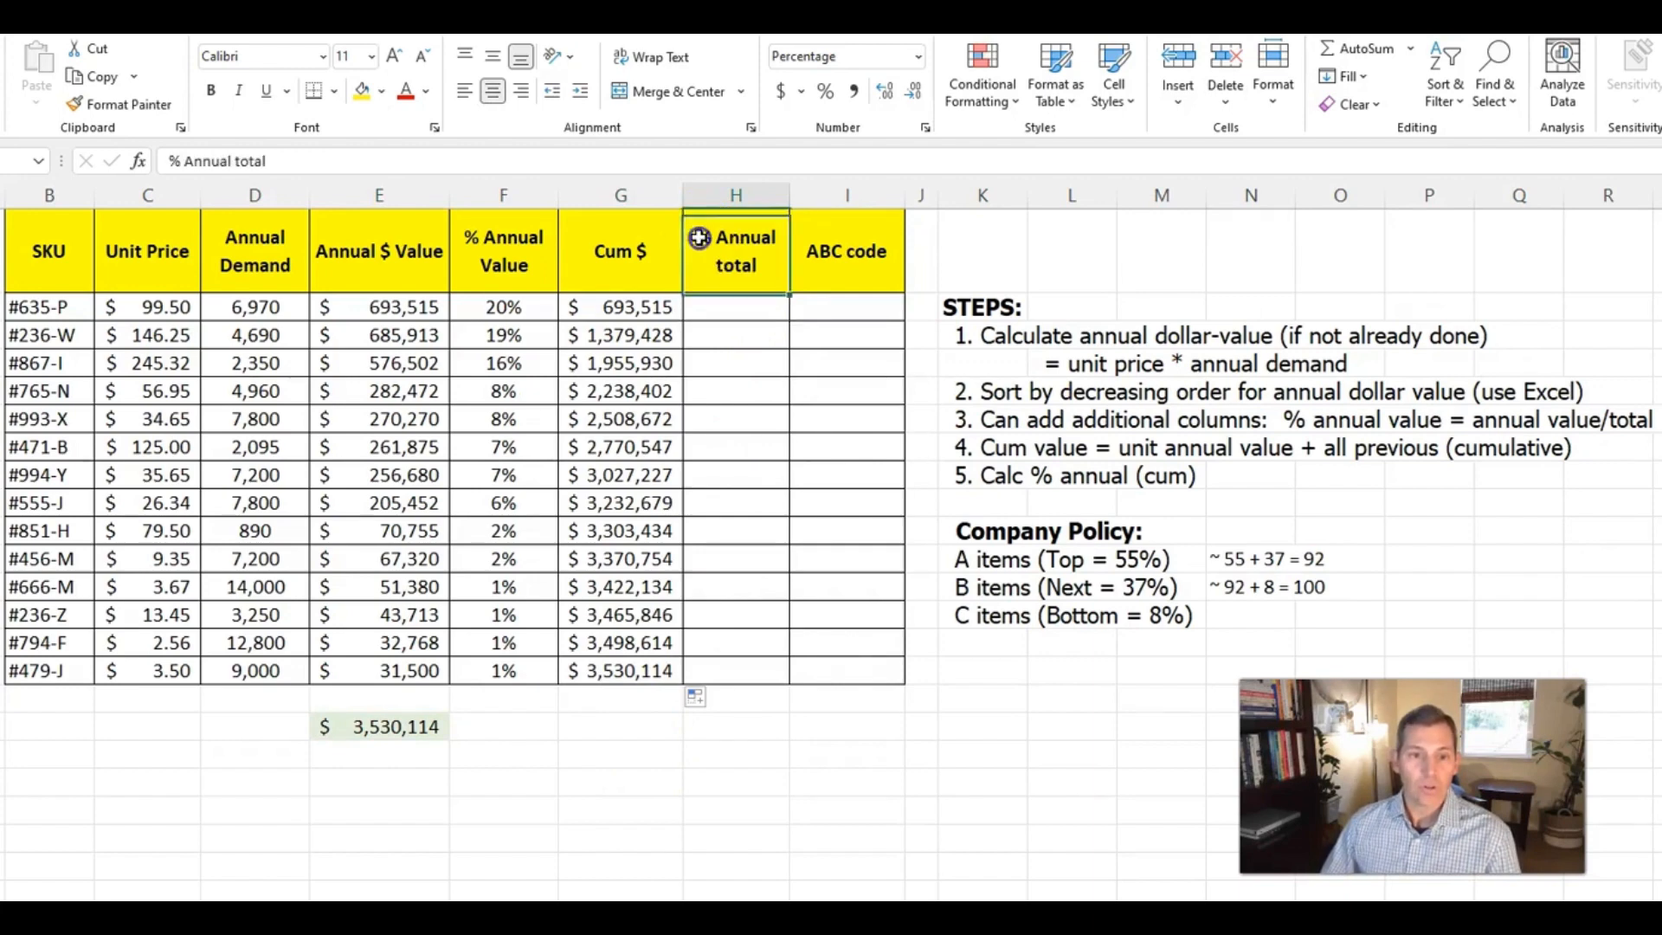
pyautogui.doubleClick(701, 238)
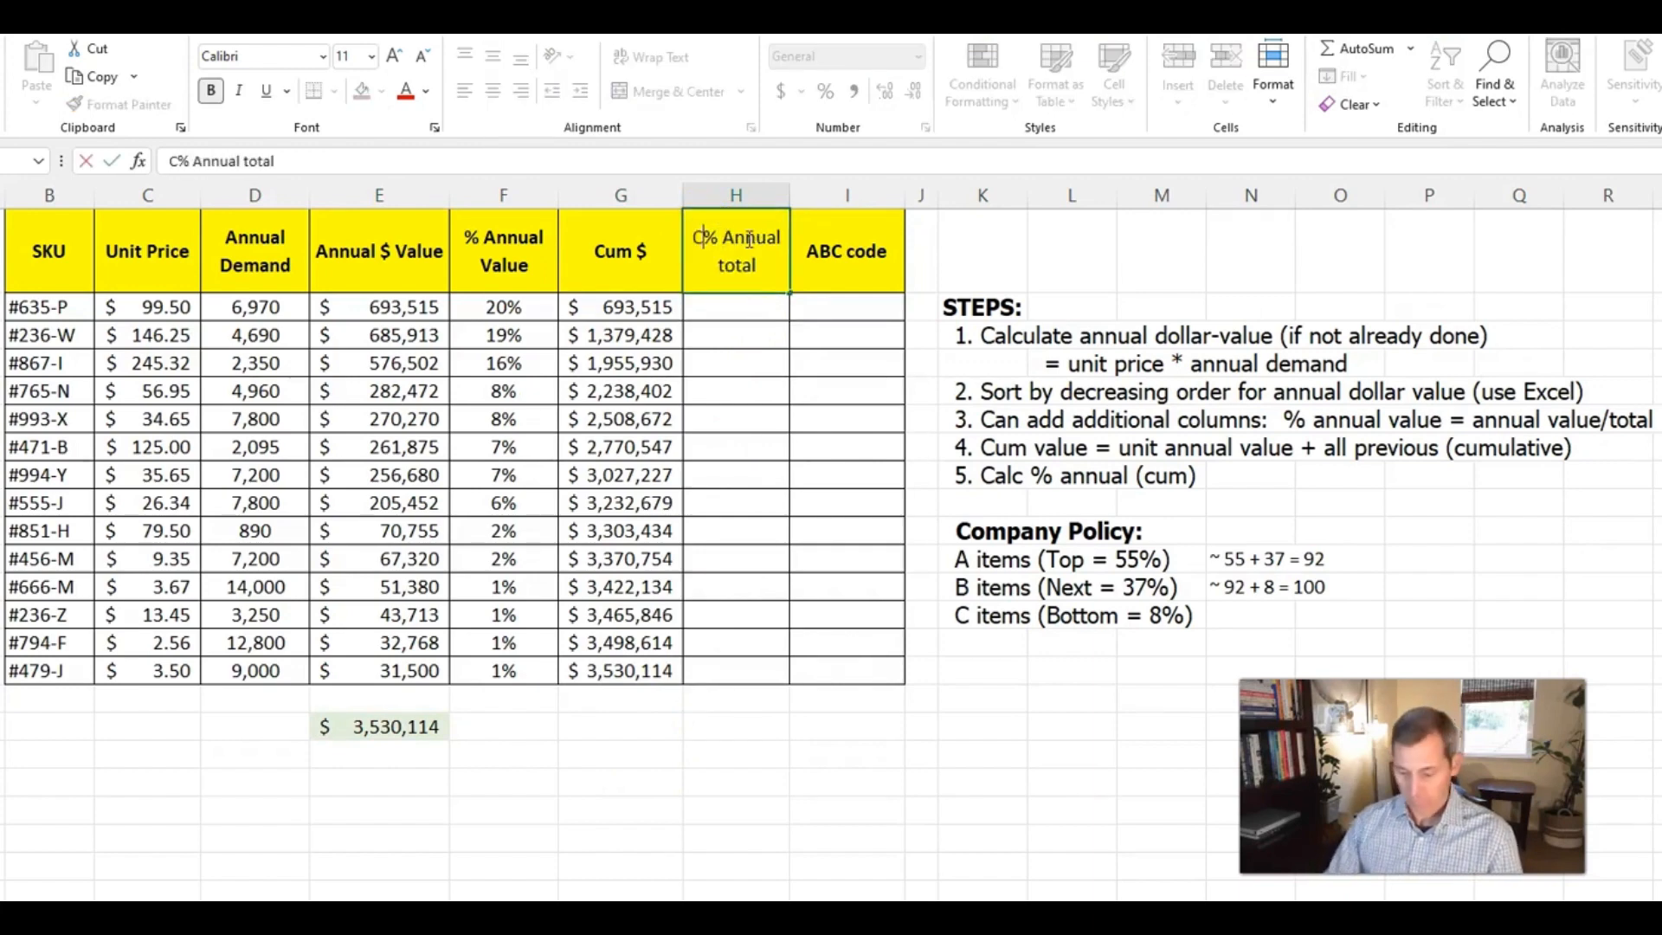
pyautogui.write('Cum')
pyautogui.press('Return')
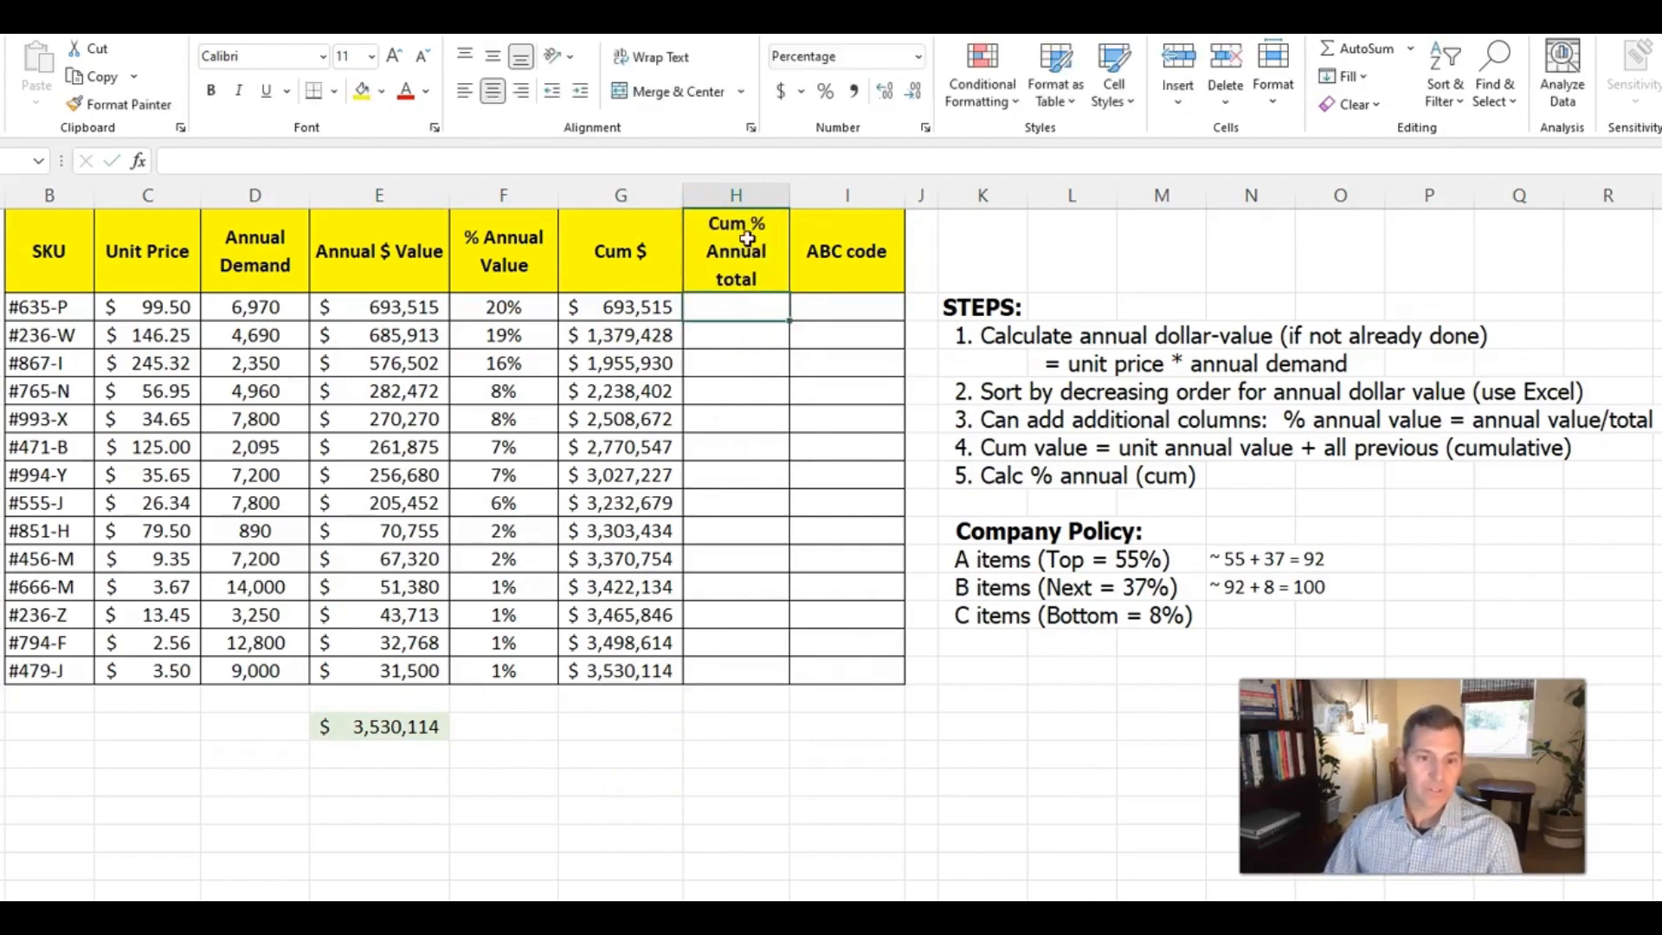
# Set the first SKU's cumulative percentage in H3 to =F3 and format it with no decimal places
pyautogui.click(761, 307)
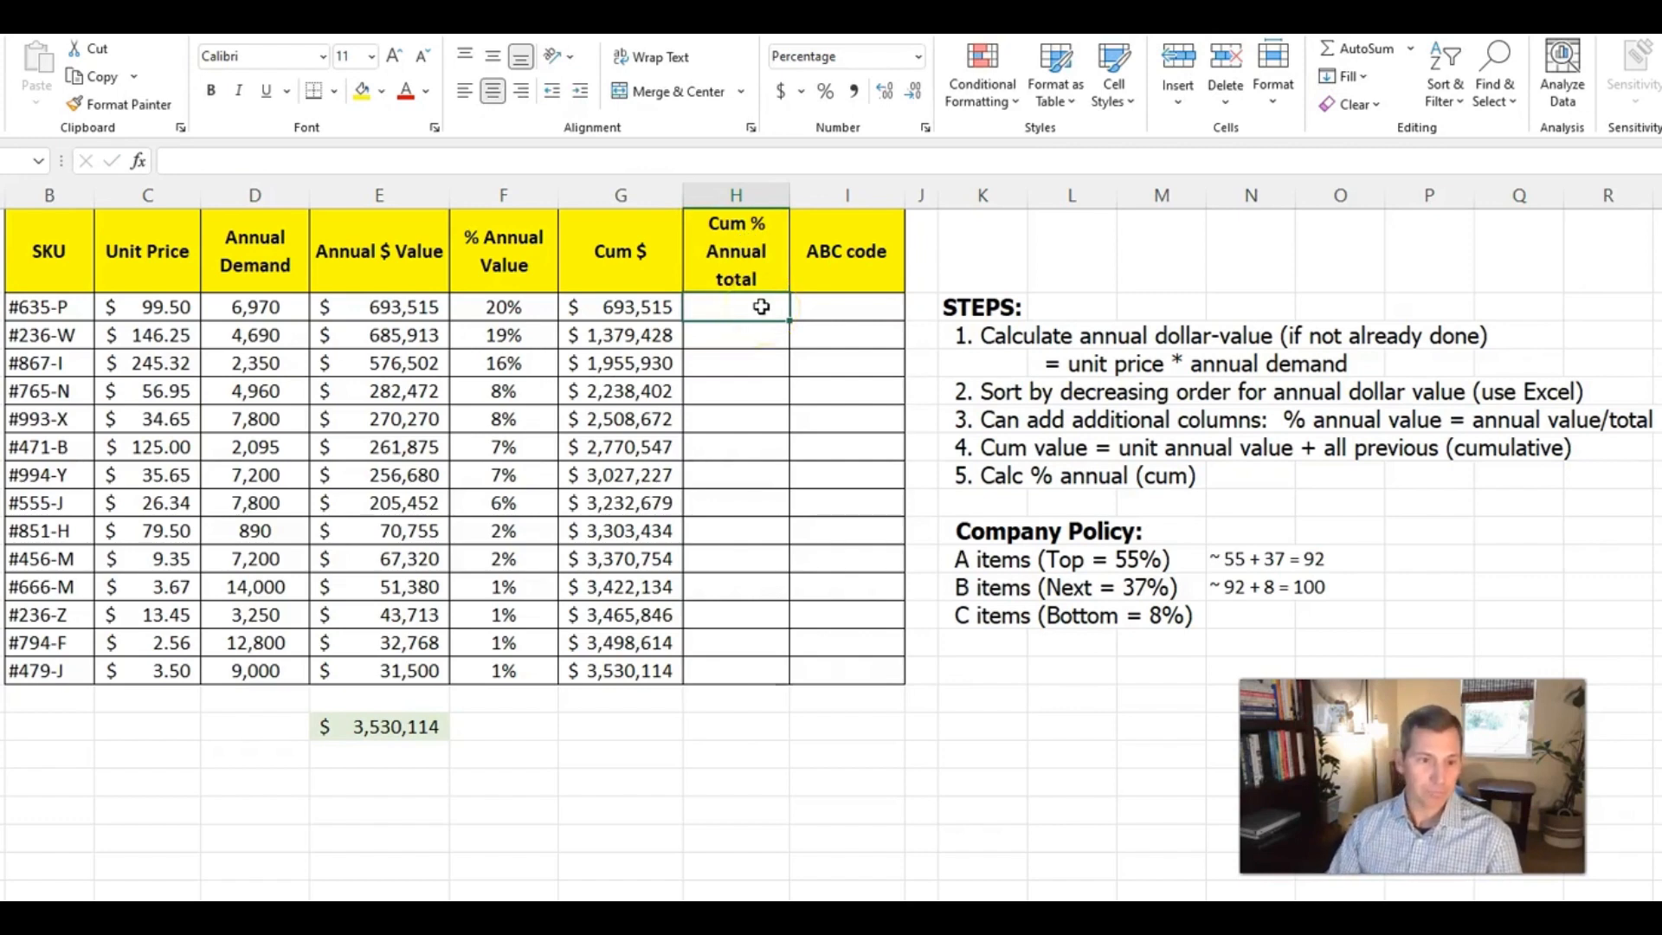
pyautogui.write('=')
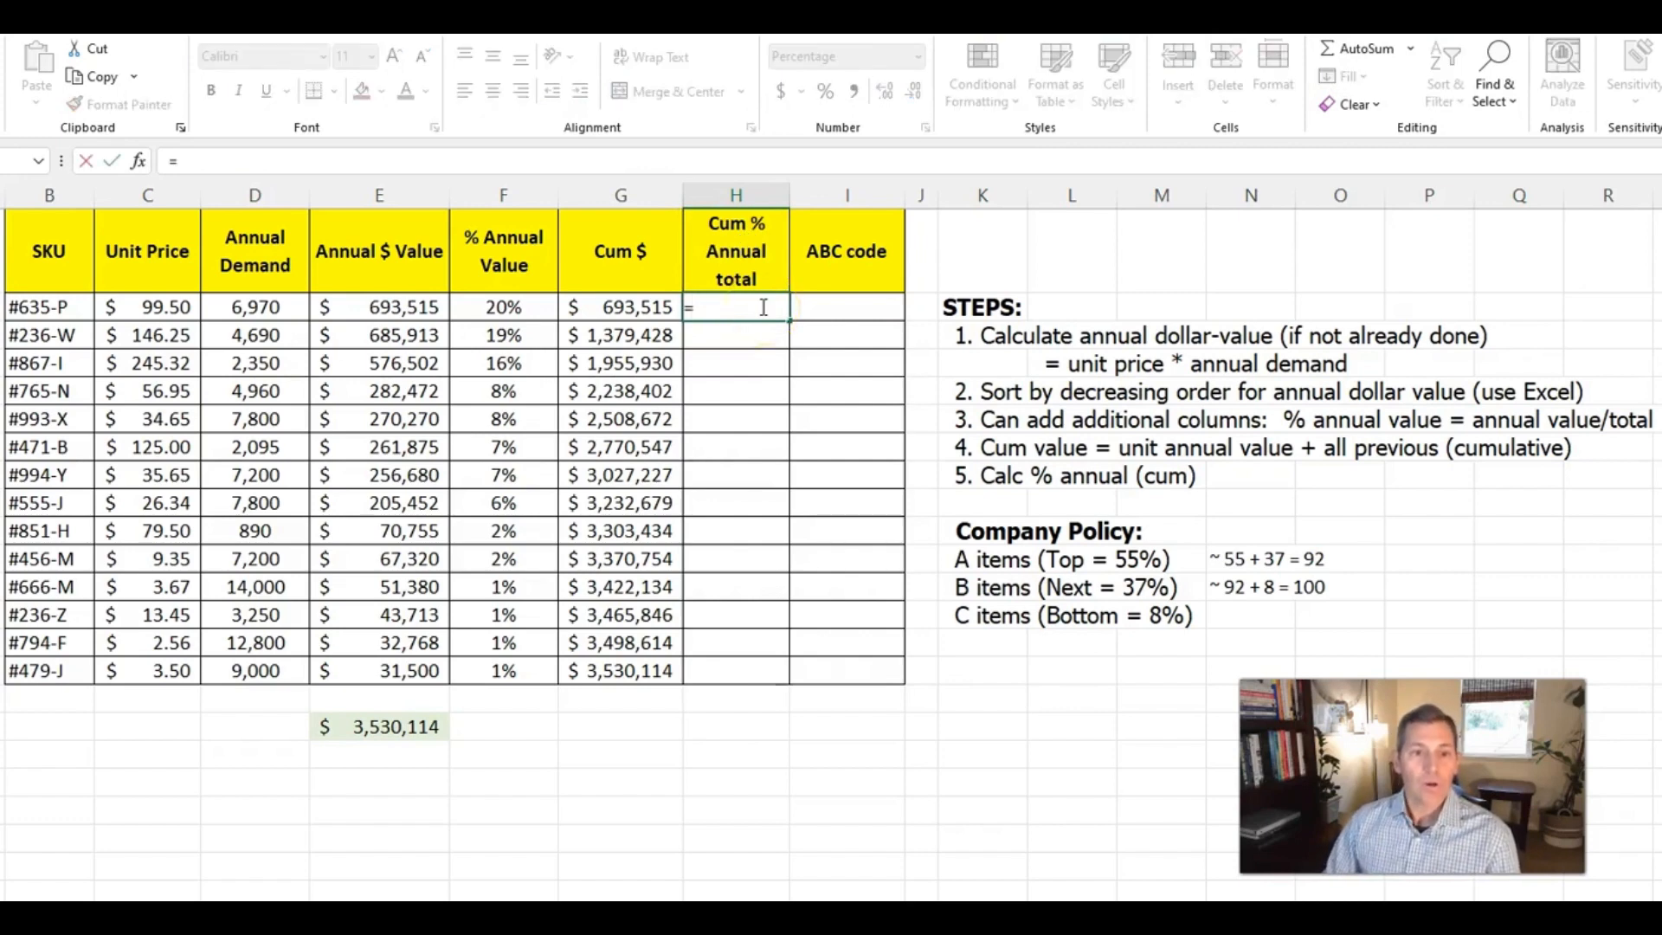
pyautogui.press('Left')
pyautogui.press('Left')
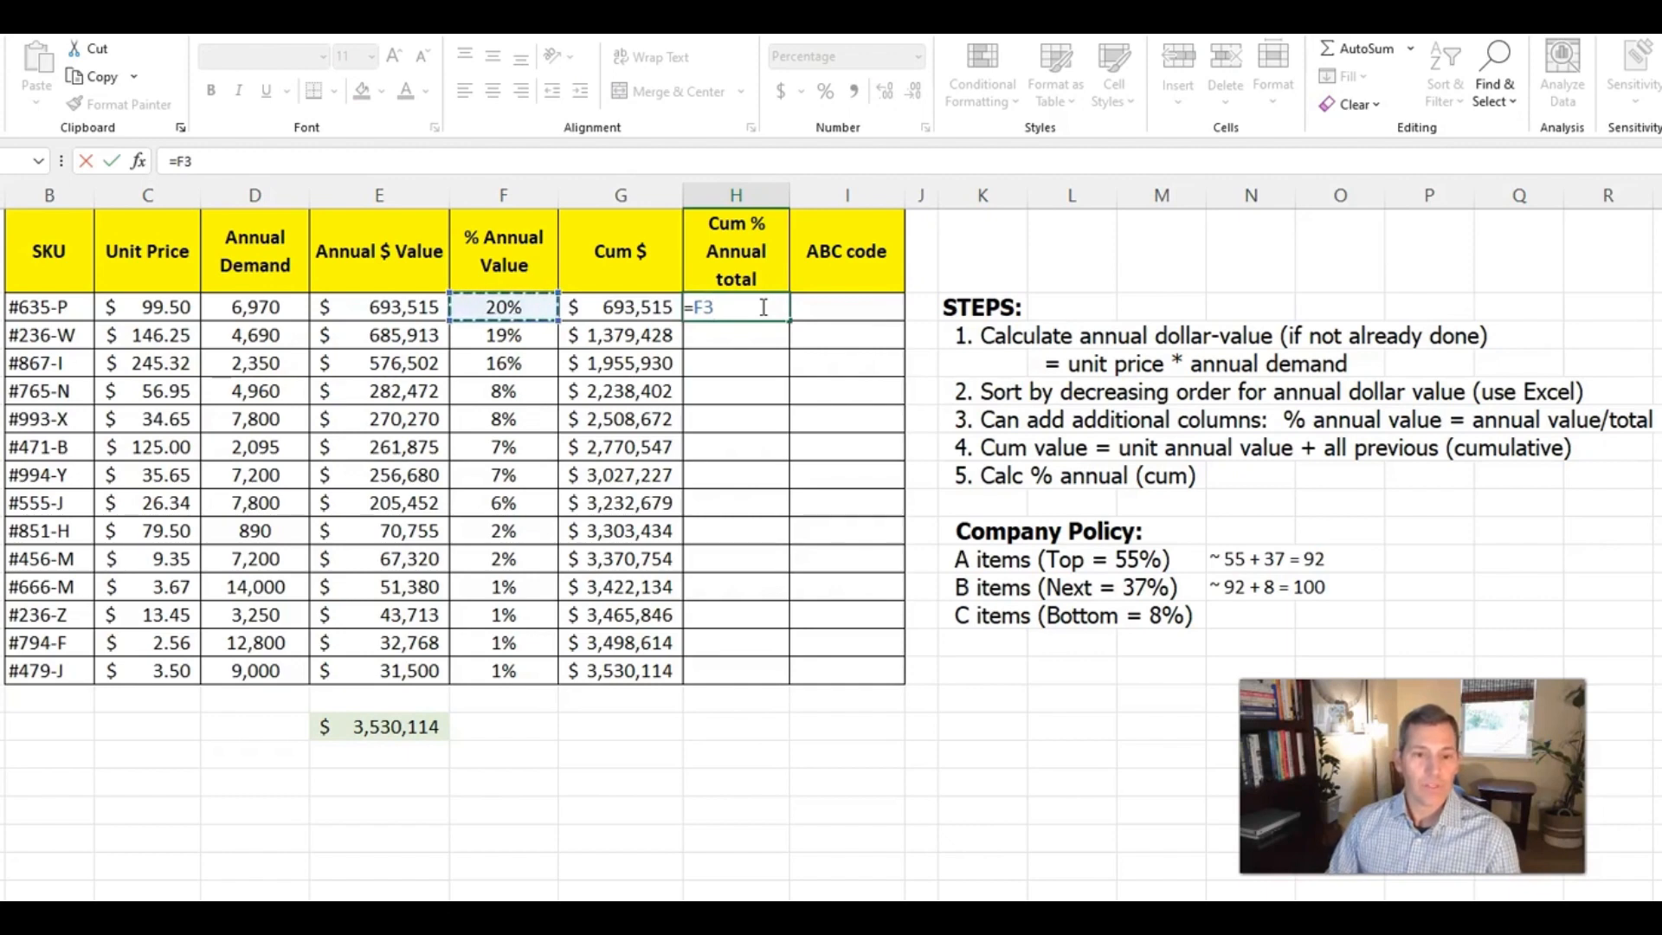
pyautogui.press('Return')
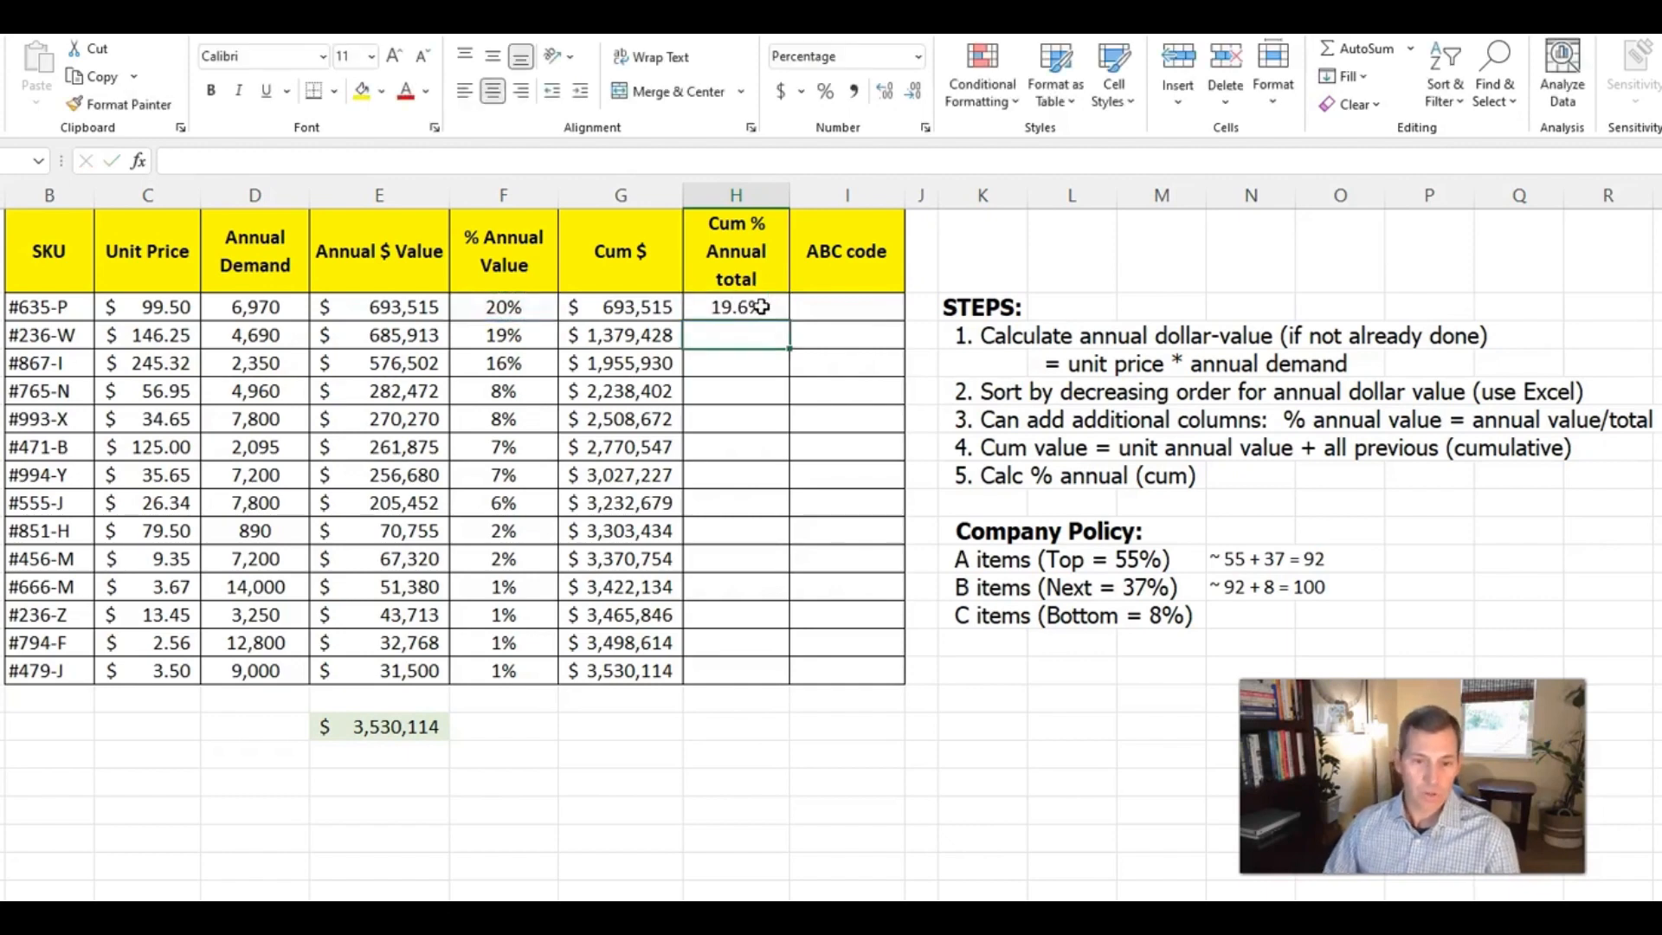
pyautogui.click(761, 306)
pyautogui.click(913, 91)
pyautogui.click(766, 313)
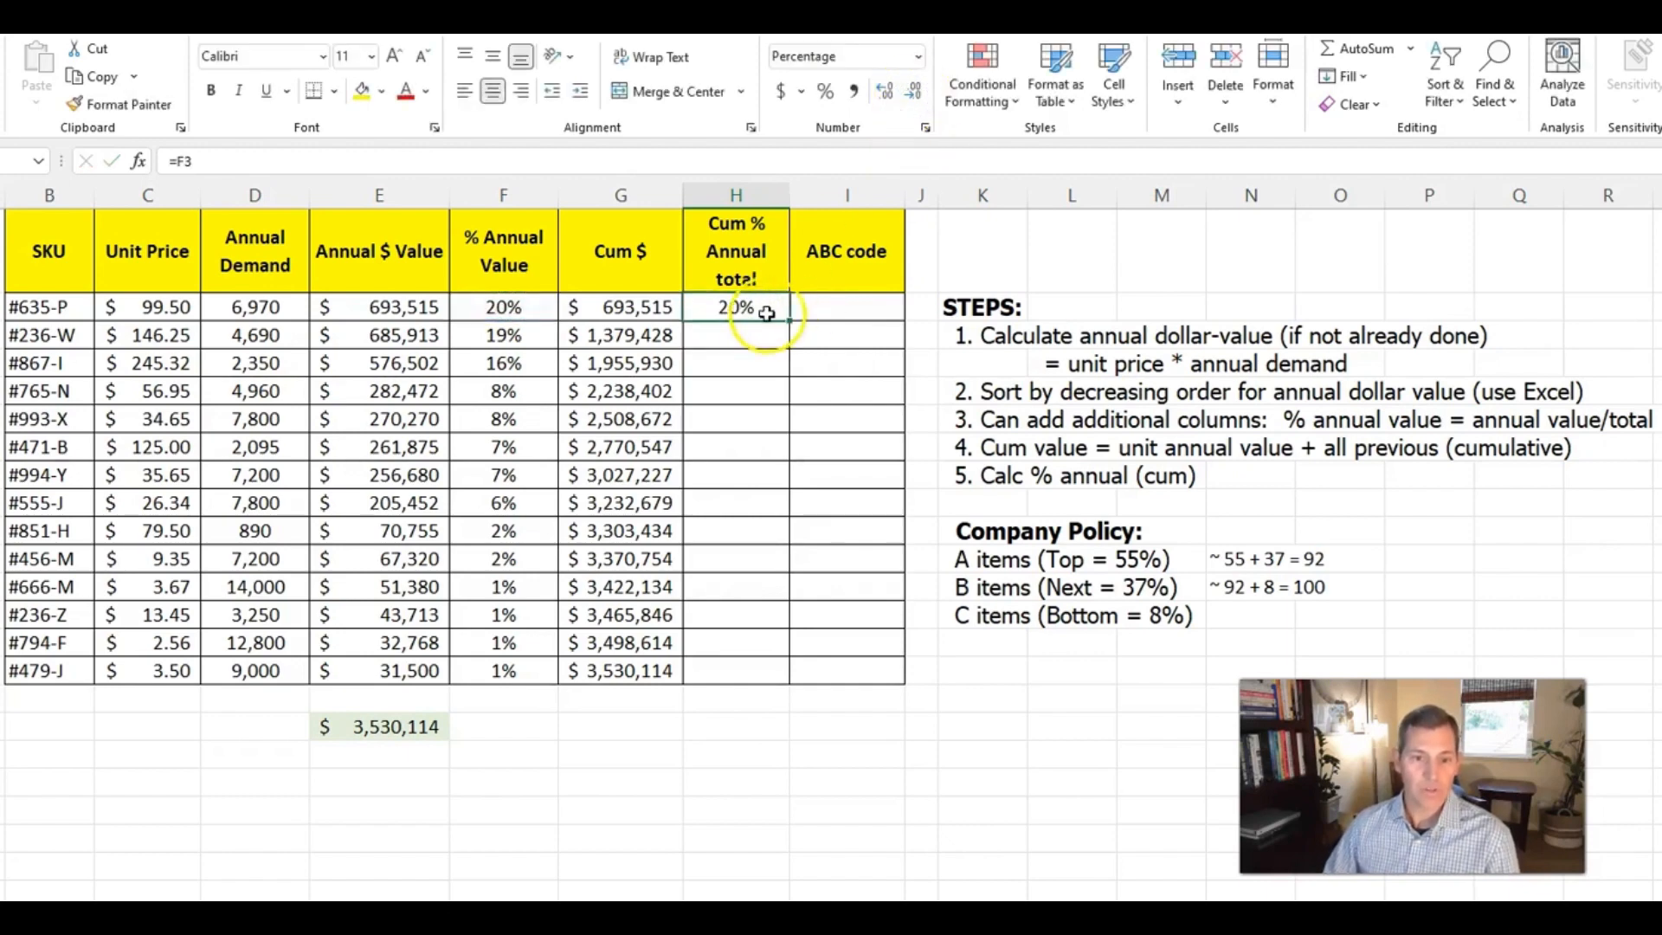
# Calculate the second SKU's cumulative percentage in H4 by dividing its Cum $ by the final cumulative amount with =G4/G16
pyautogui.click(755, 335)
pyautogui.write('=')
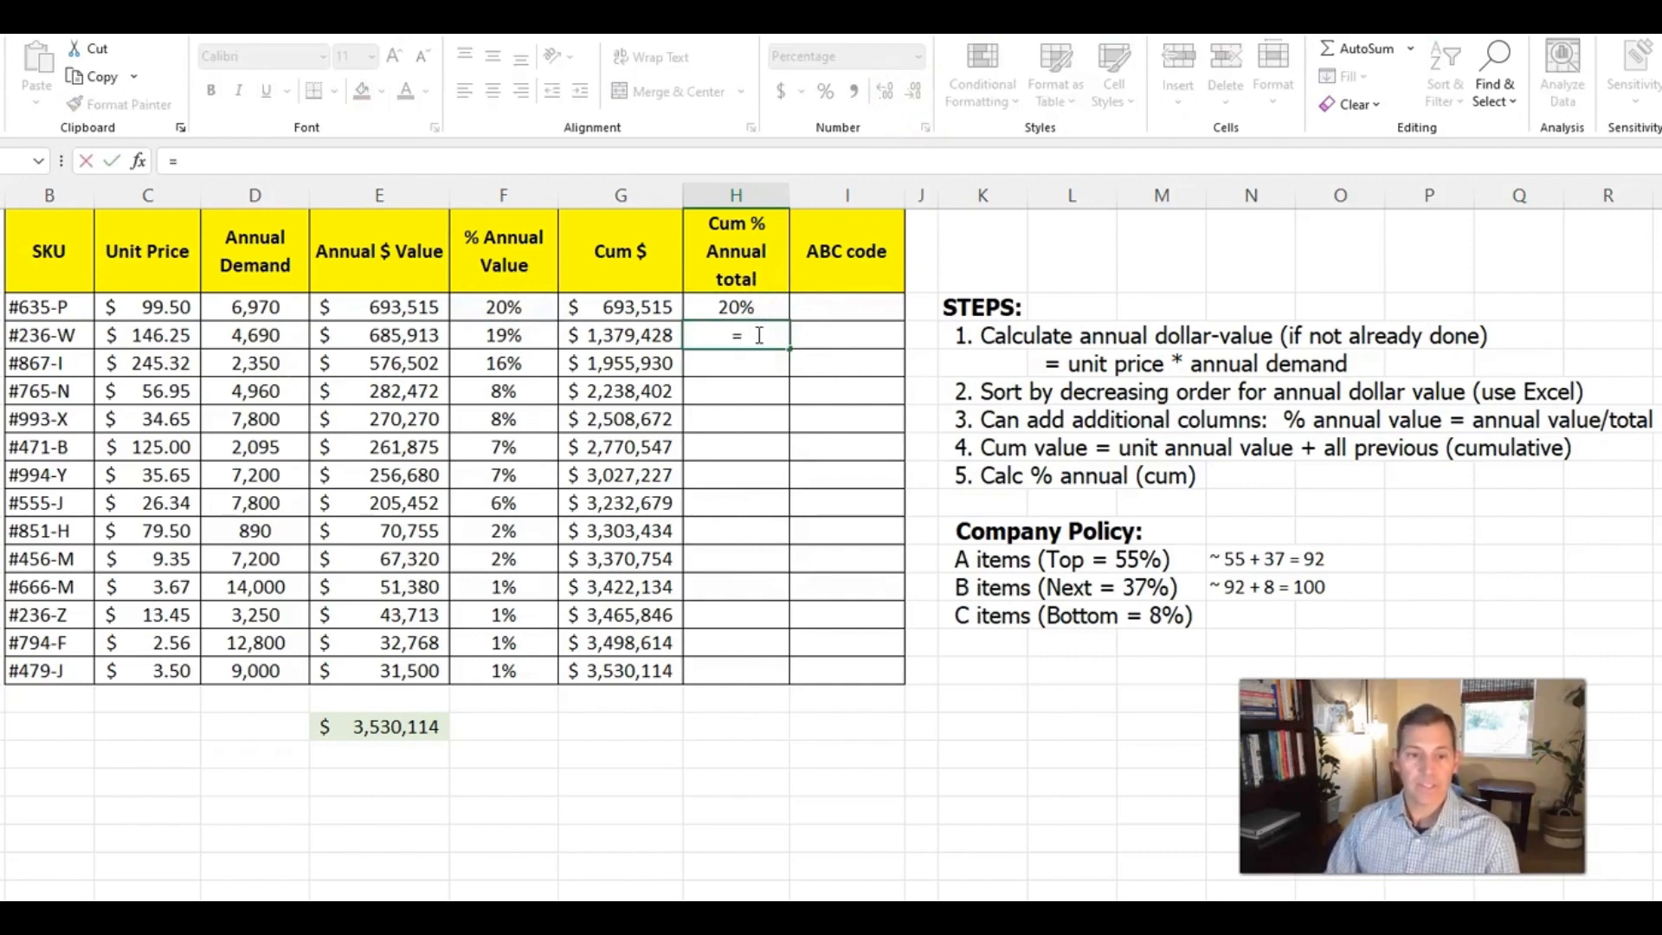
pyautogui.press('Left')
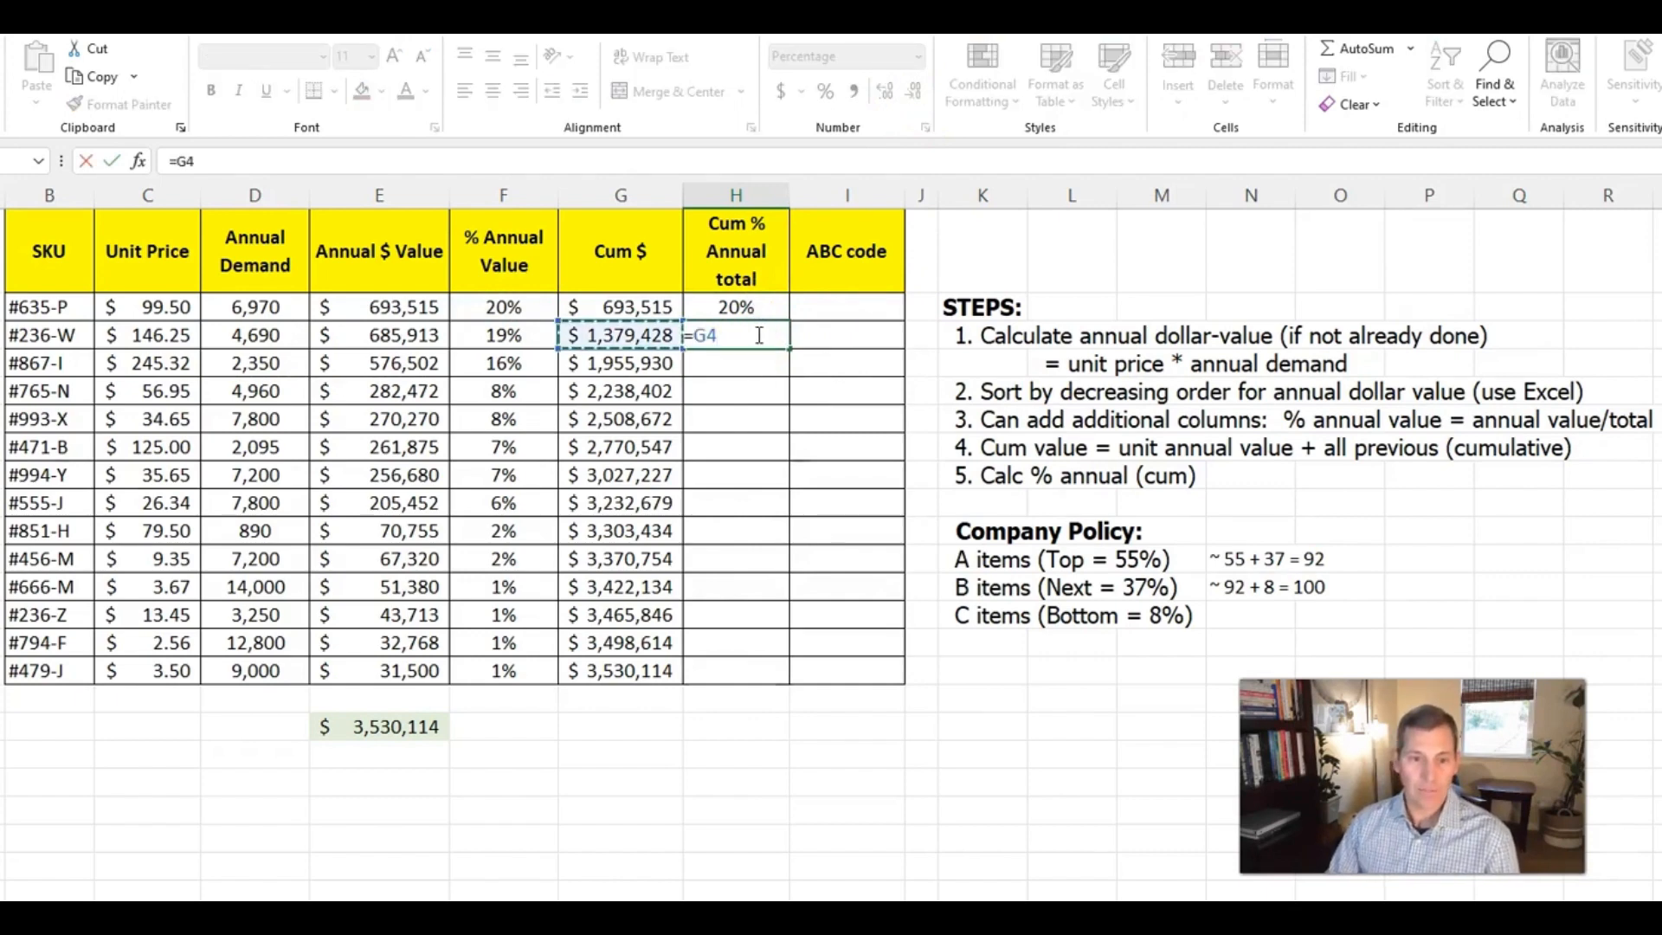
pyautogui.write('/')
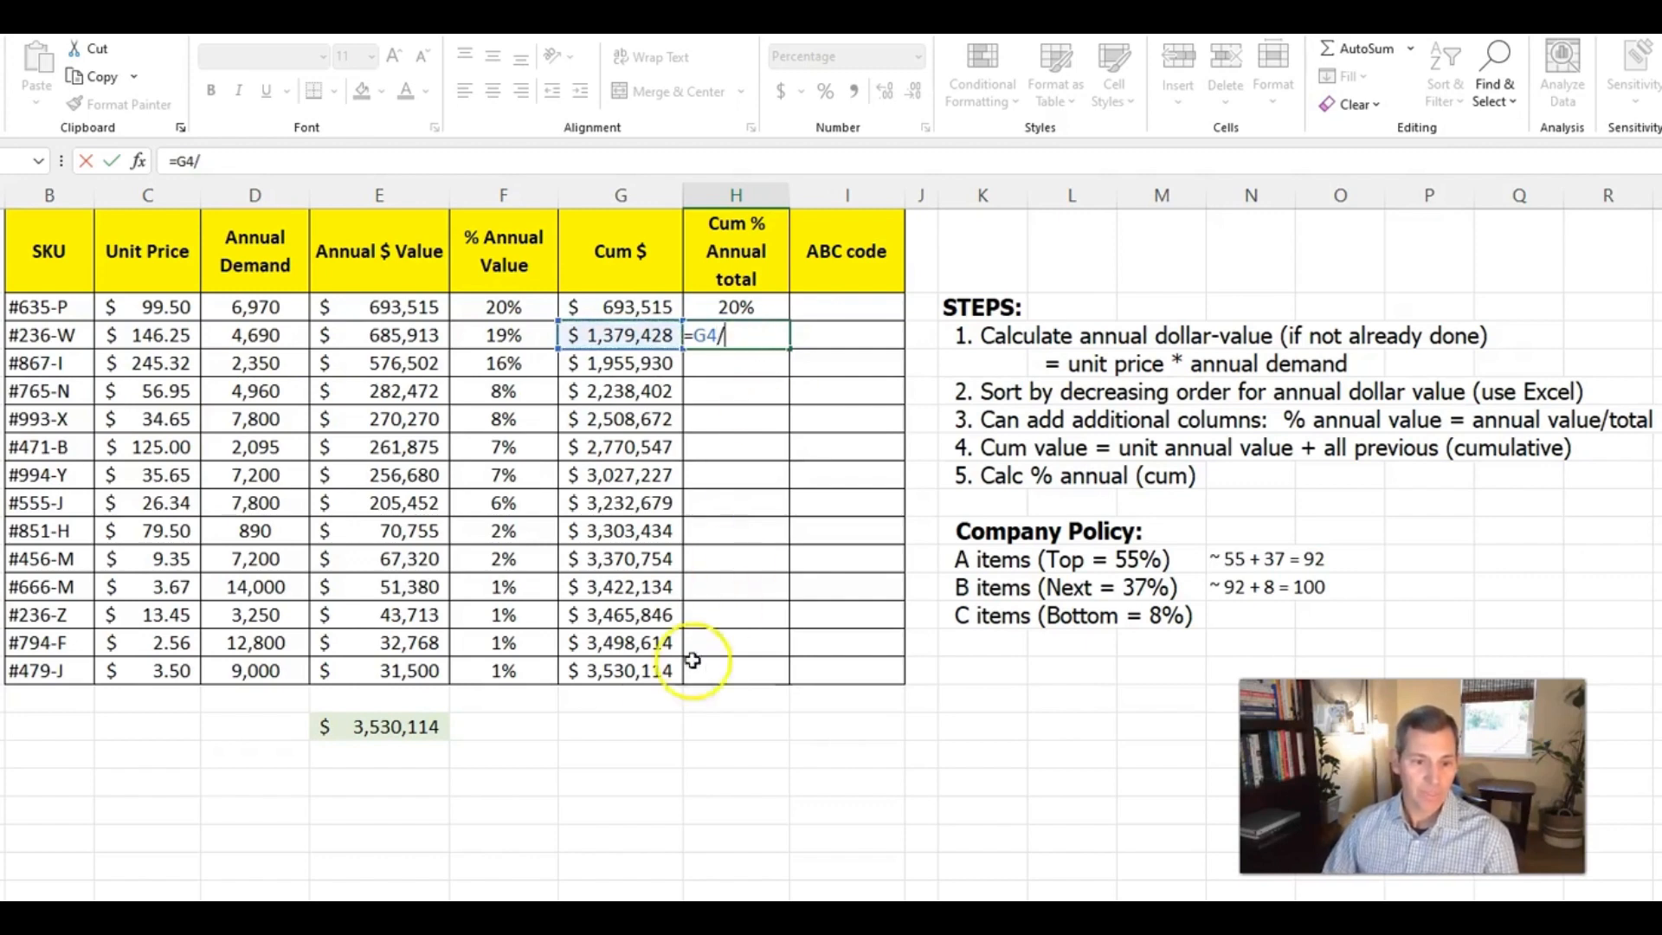
pyautogui.click(608, 673)
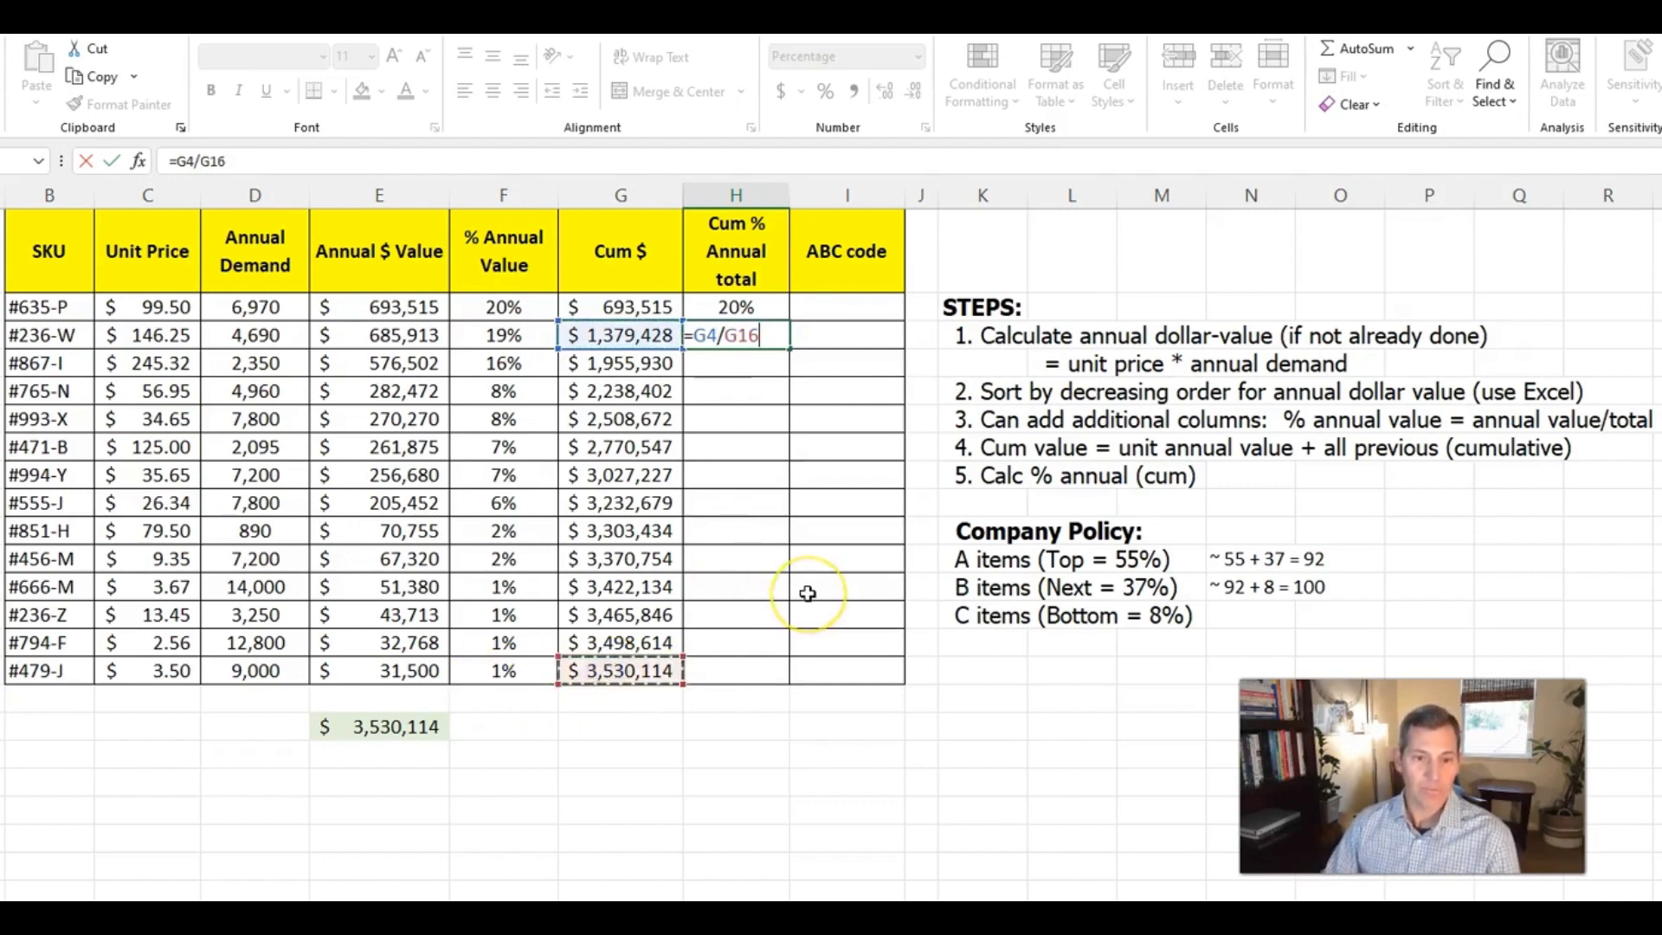
pyautogui.hotkey('ctrl', 'Return')
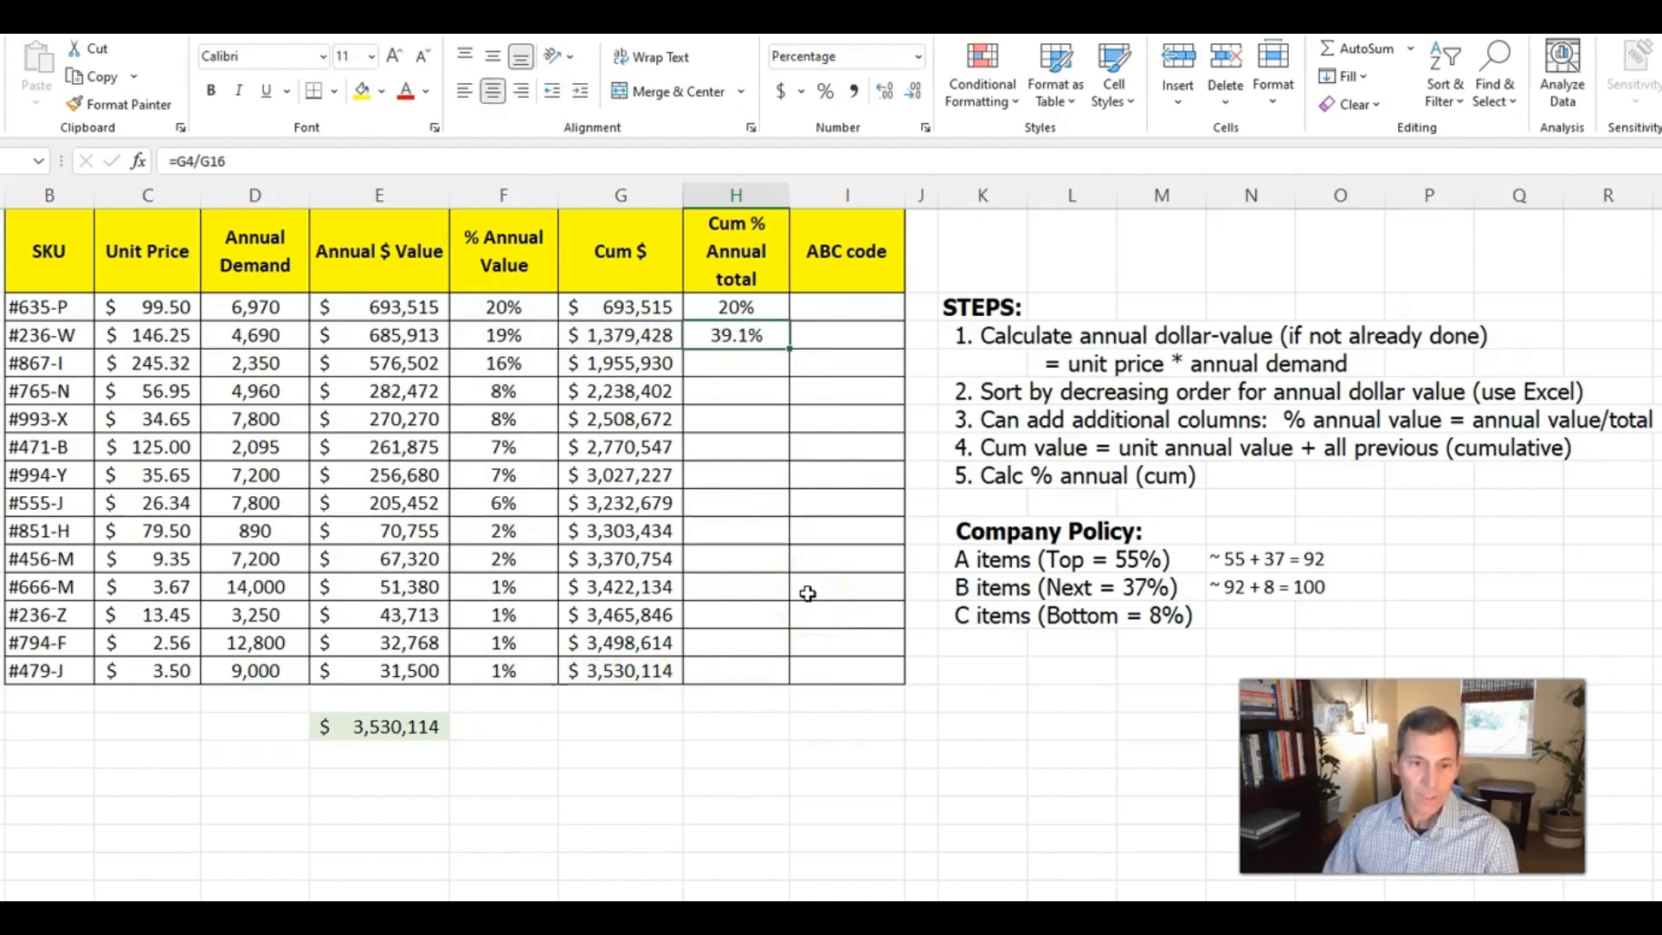
# Make the divisor in H4 absolute as =G4/$G$16, and fill the formula down to H16 with no decimal places
pyautogui.doubleClick(730, 335)
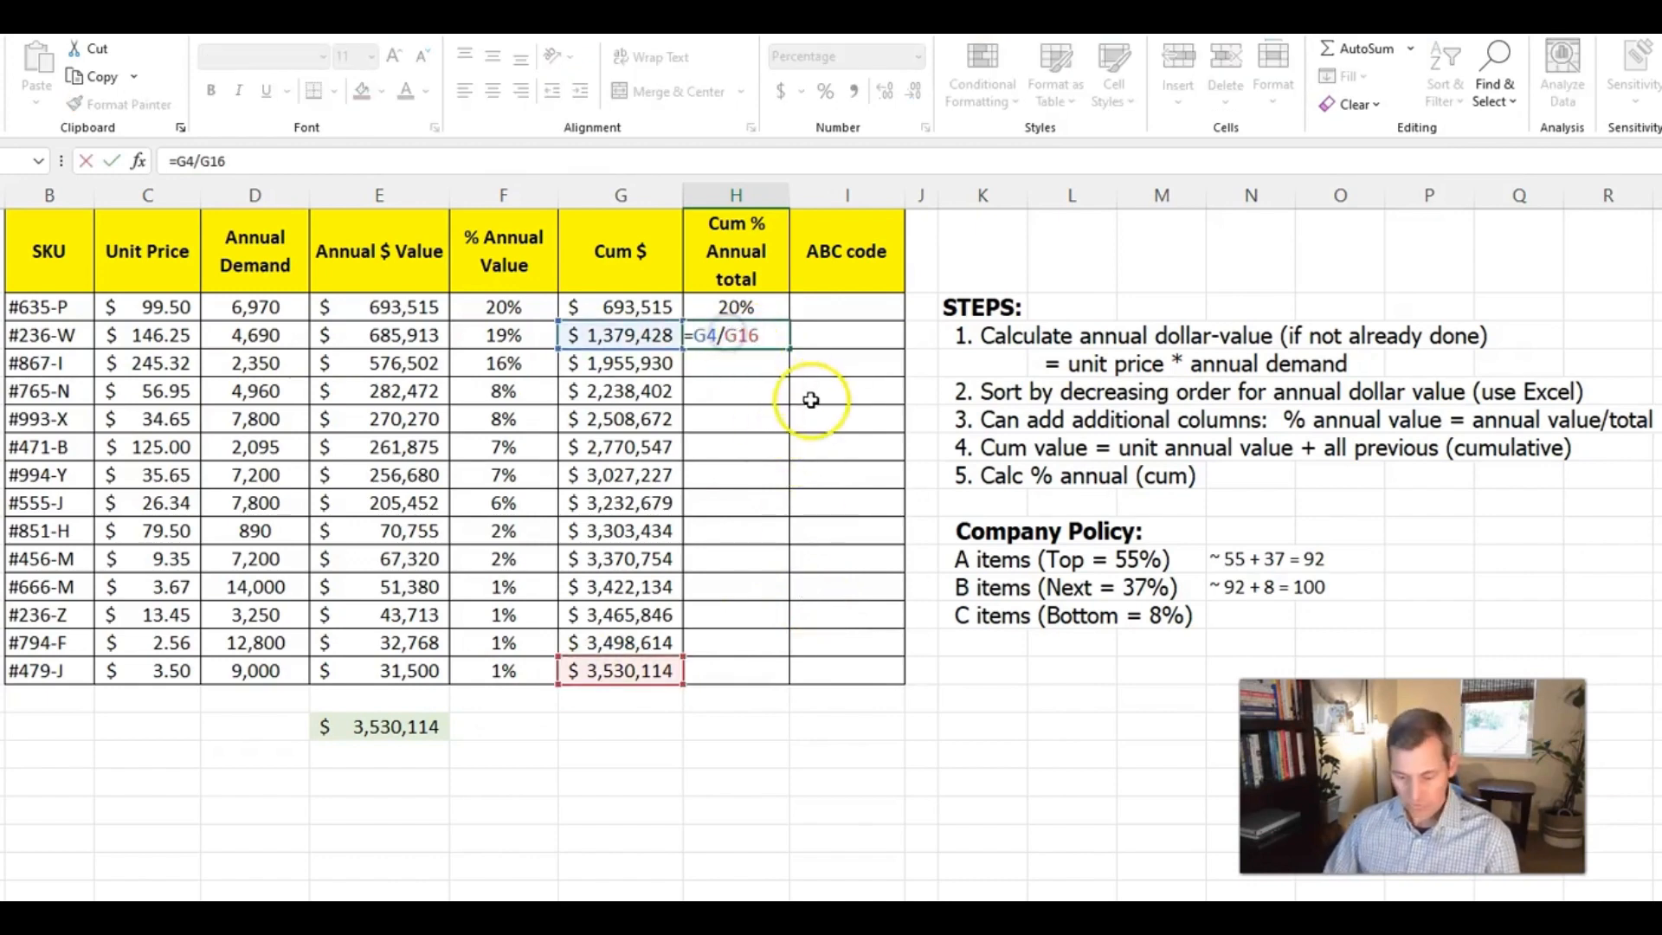
pyautogui.click(751, 335)
pyautogui.press('F4')
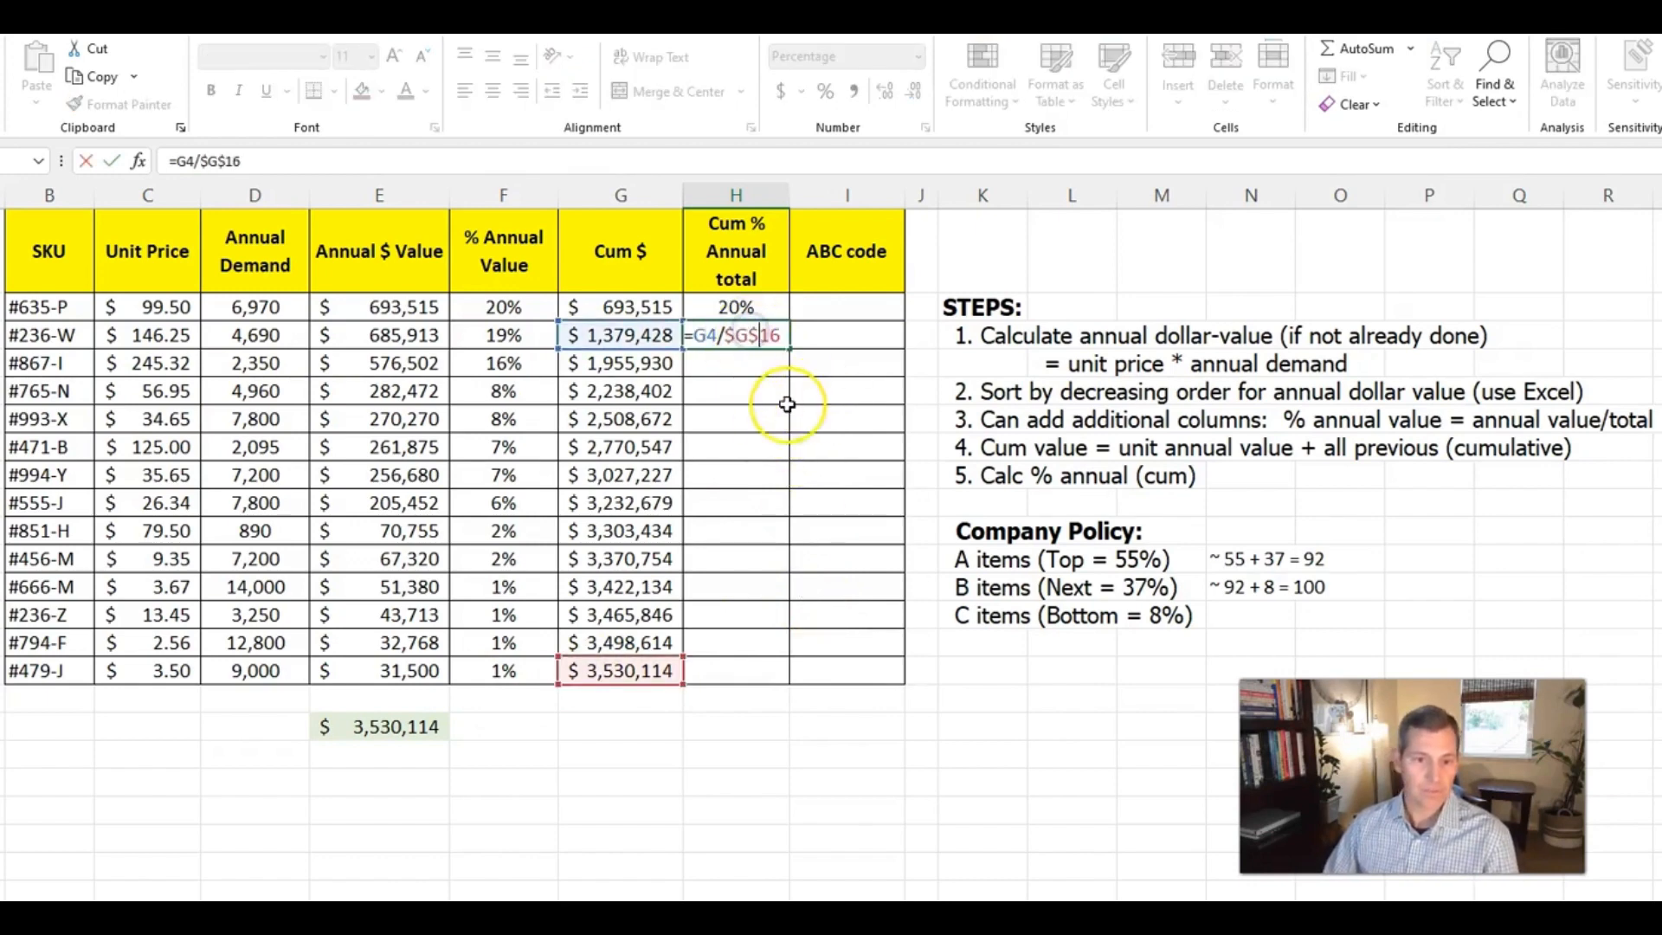
pyautogui.hotkey('ctrl', 'Return')
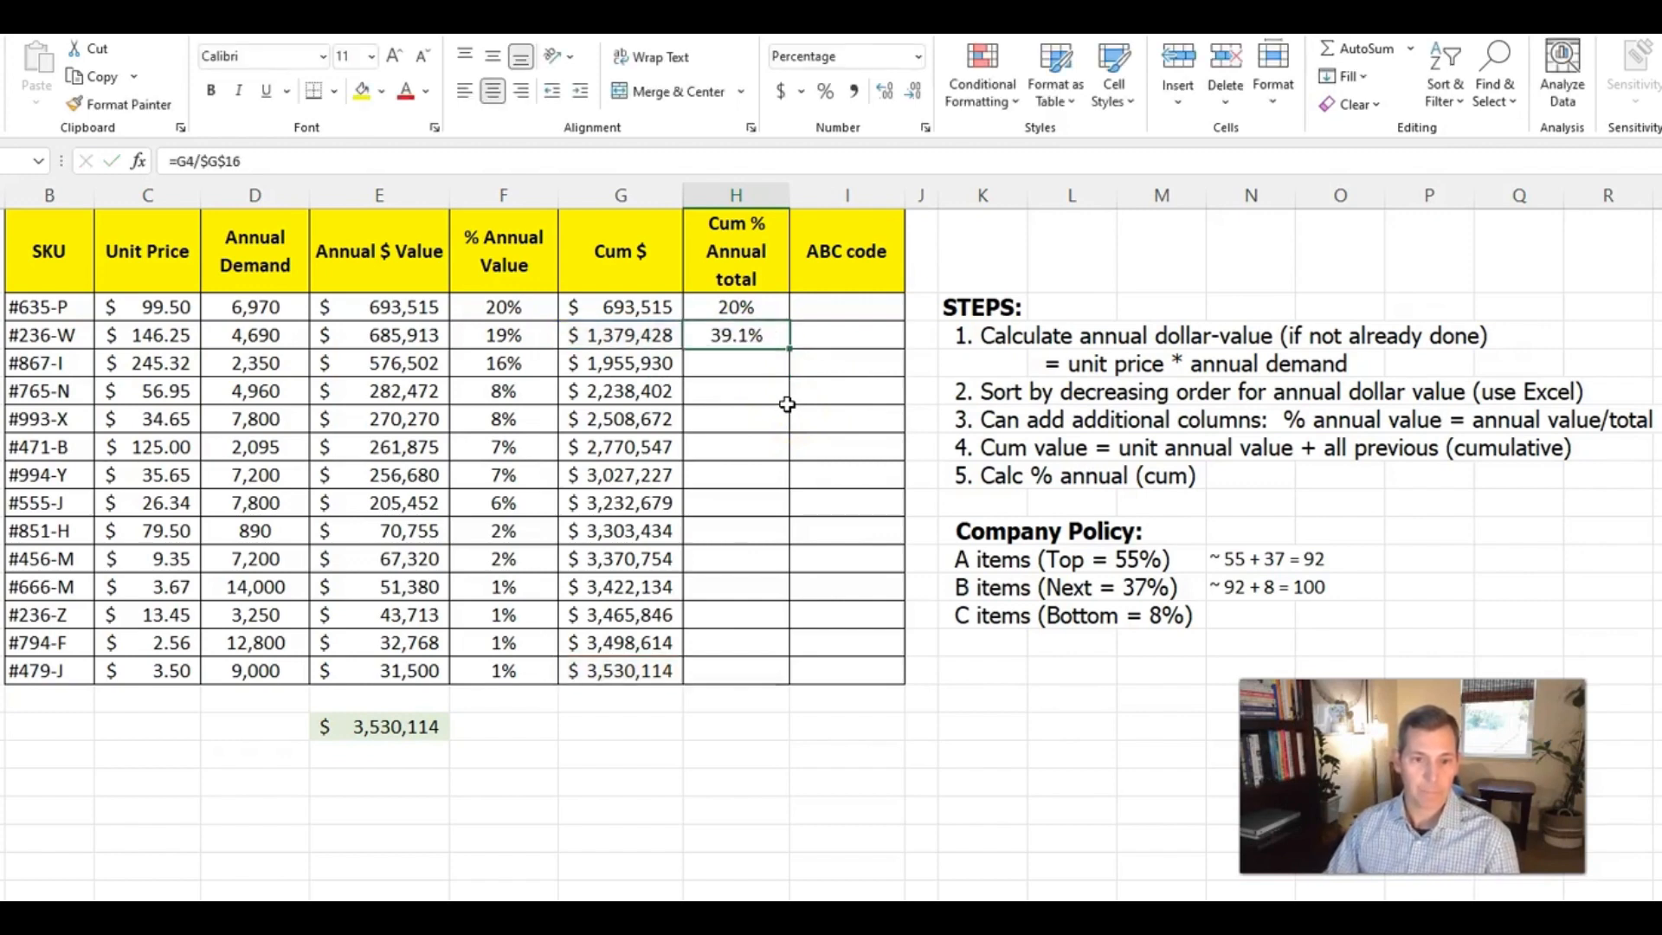
pyautogui.click(914, 91)
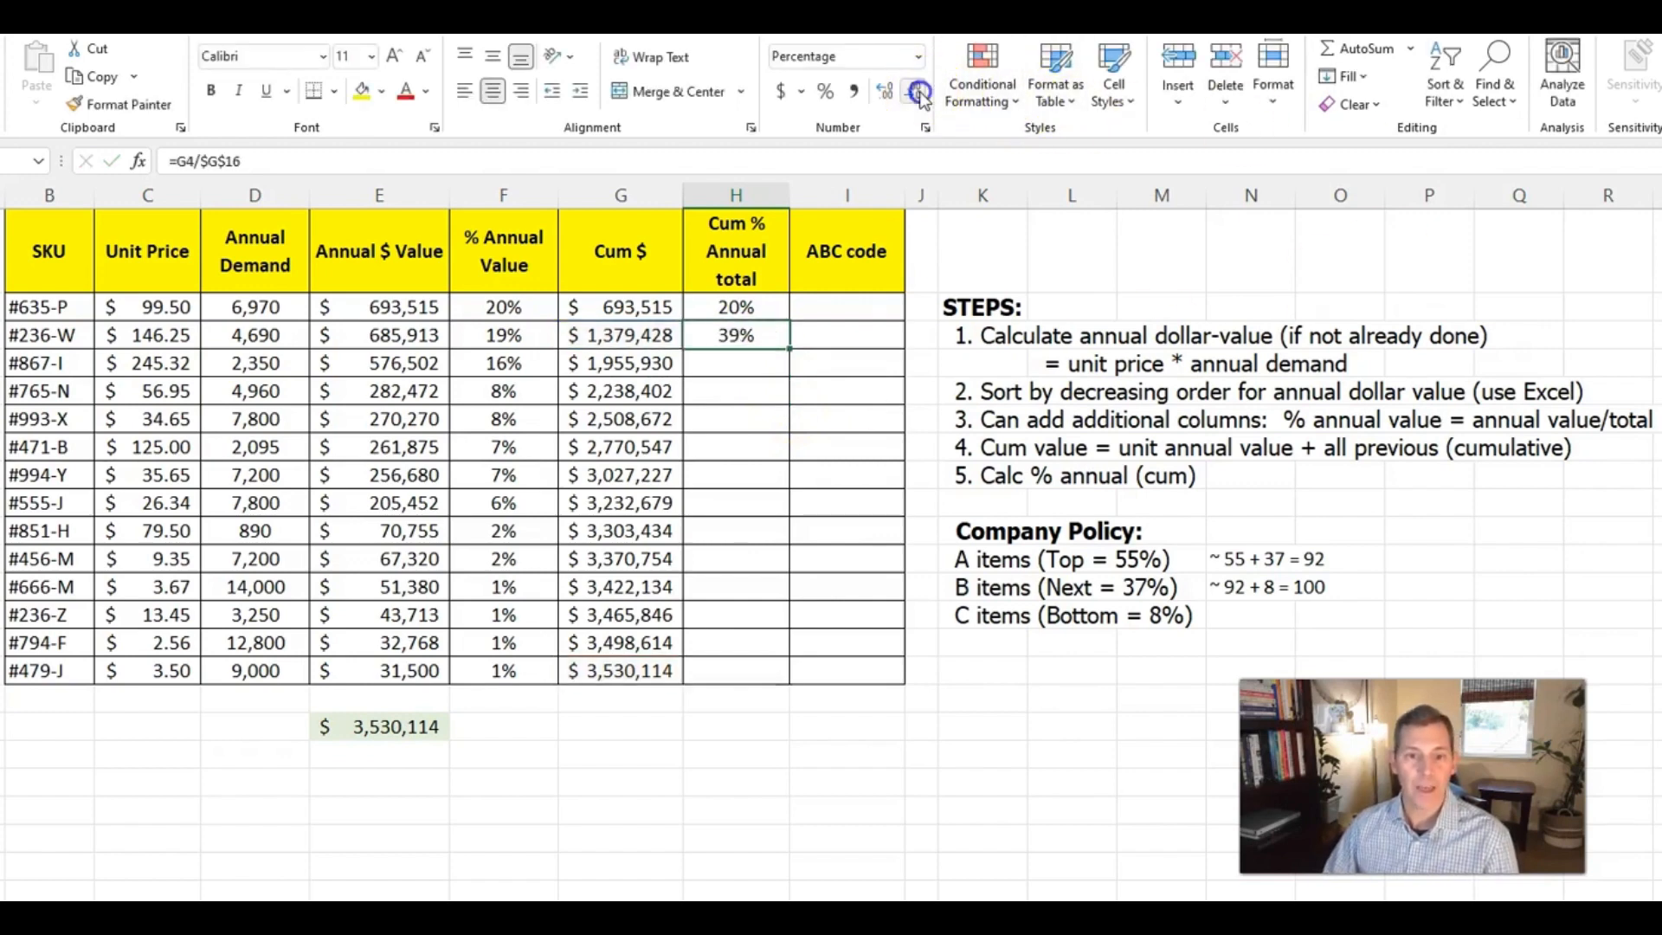
pyautogui.doubleClick(790, 347)
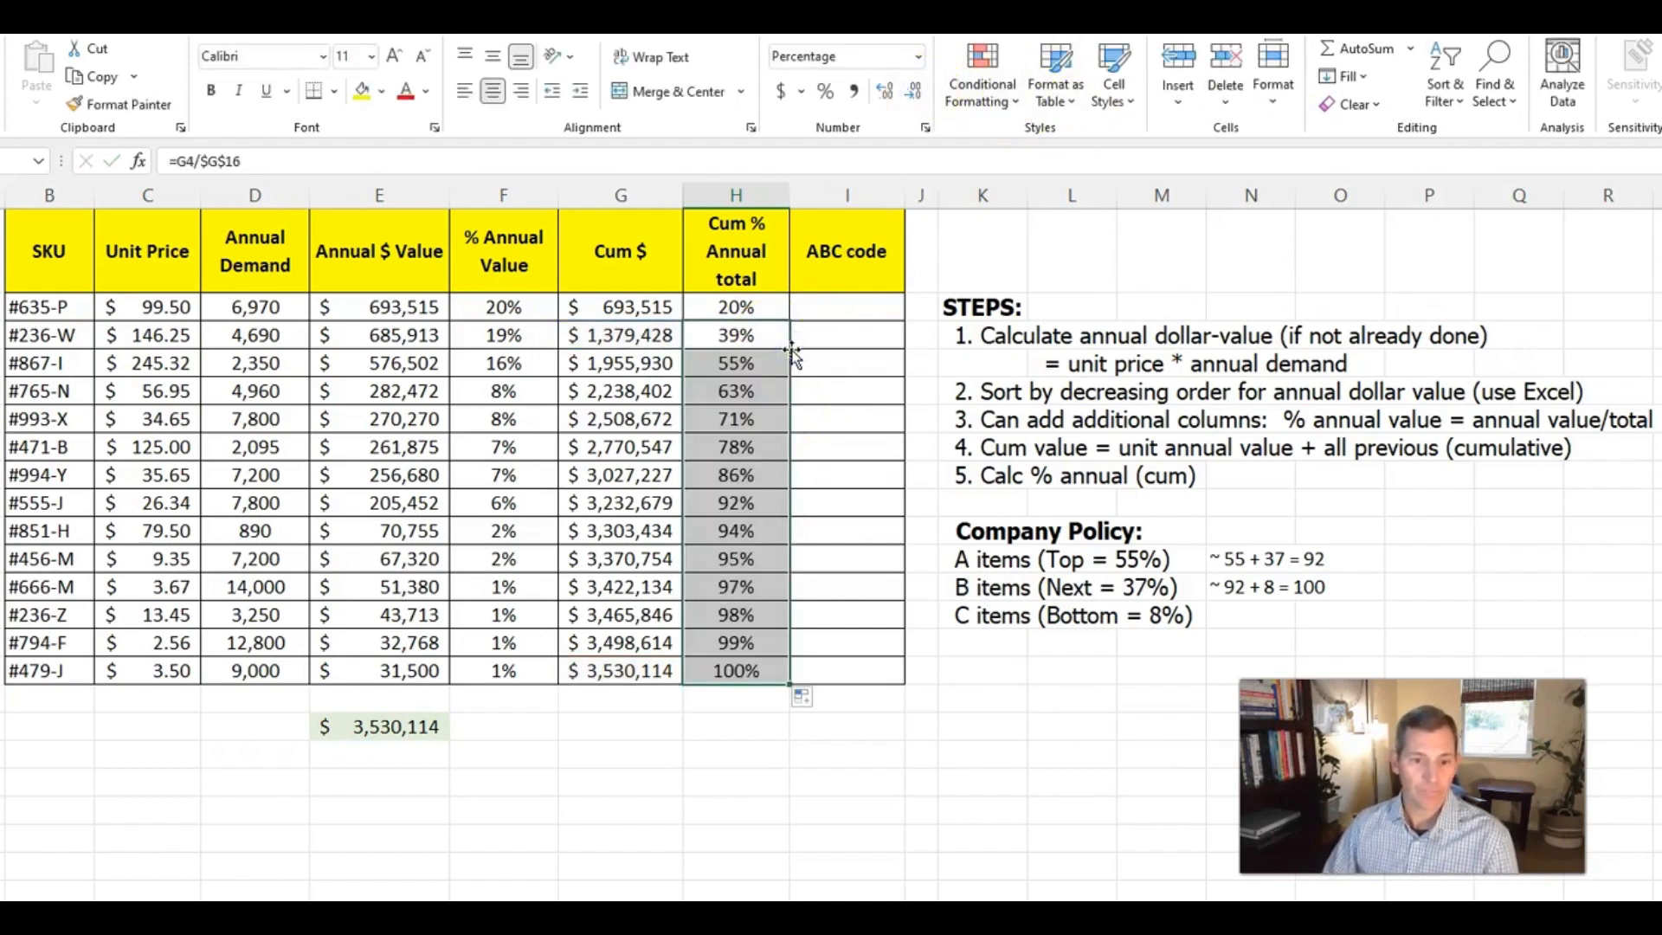
# Undo the fill down column H and the decimal formatting of H4
pyautogui.hotkey('ctrl', 'z')
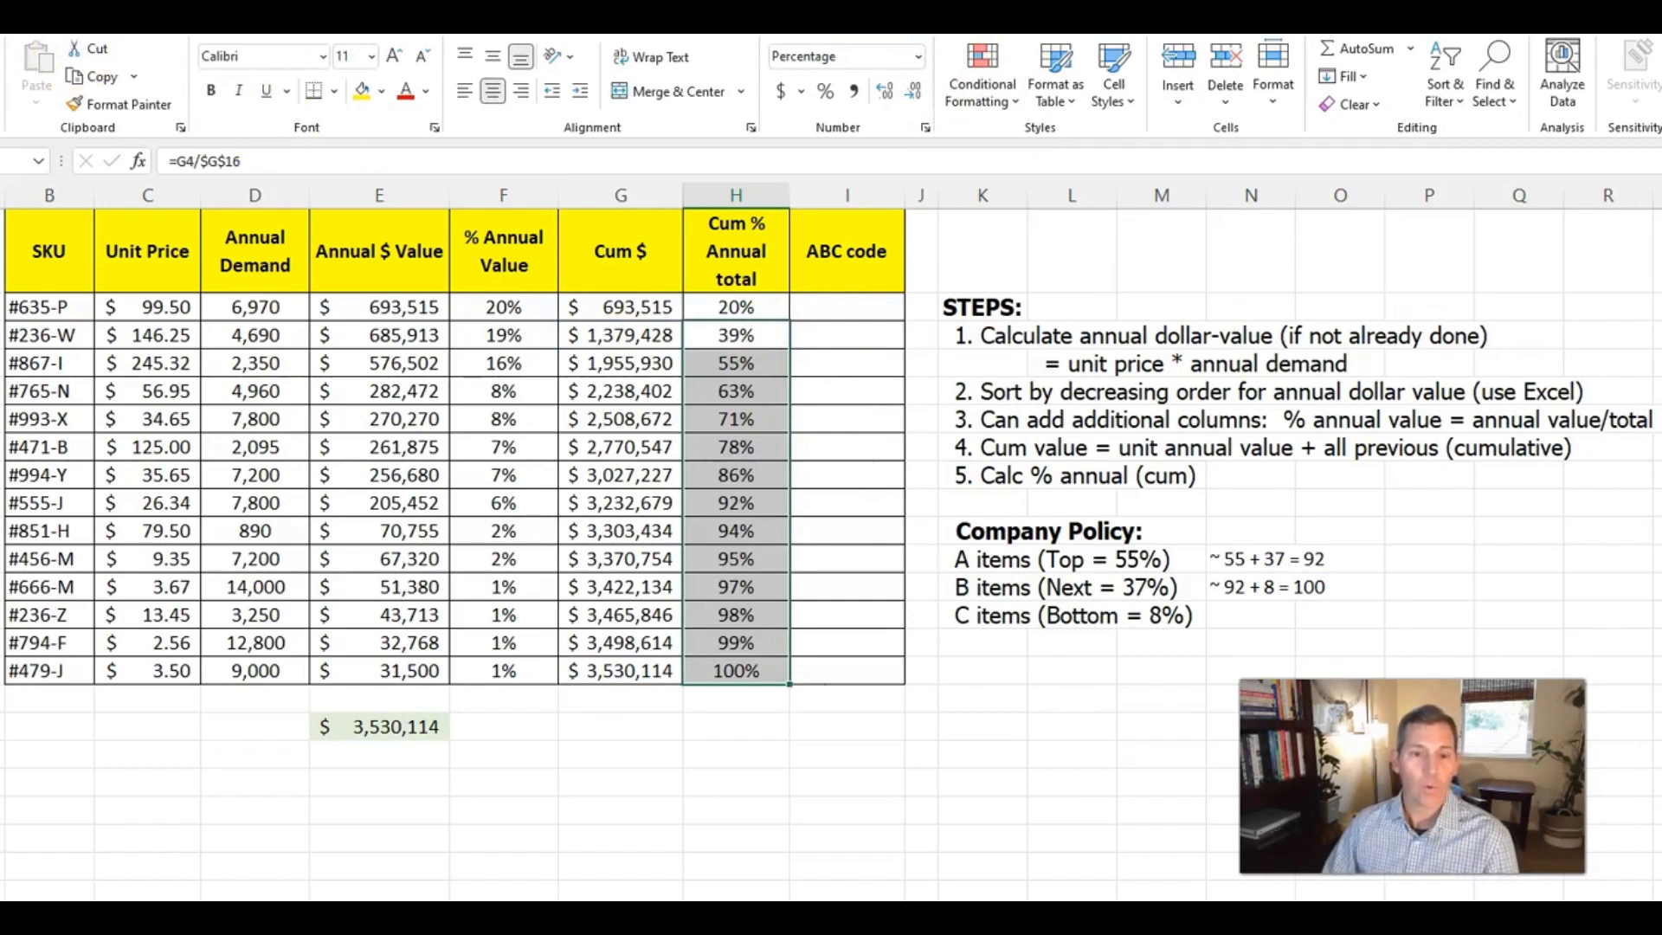
pyautogui.hotkey('ctrl', 'z')
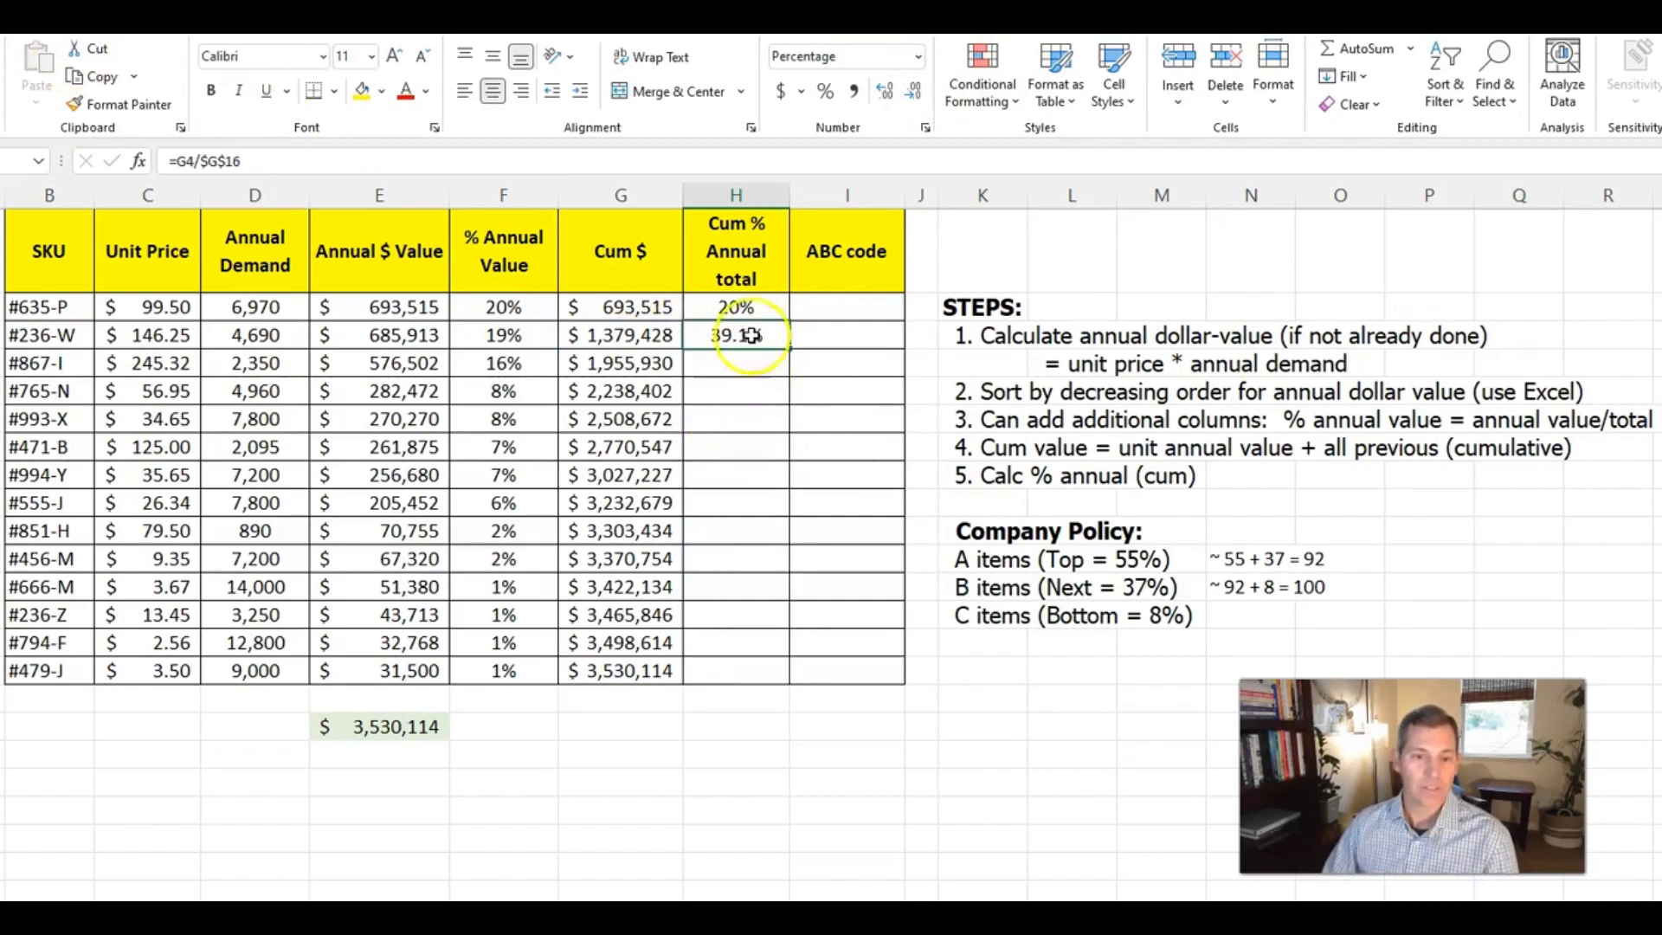
# Calculate the second SKU's cumulative percentage in H4 by adding its % Annual Value to the previous cumulative percentage with =H3+F4
pyautogui.write('=')
pyautogui.press('Up')
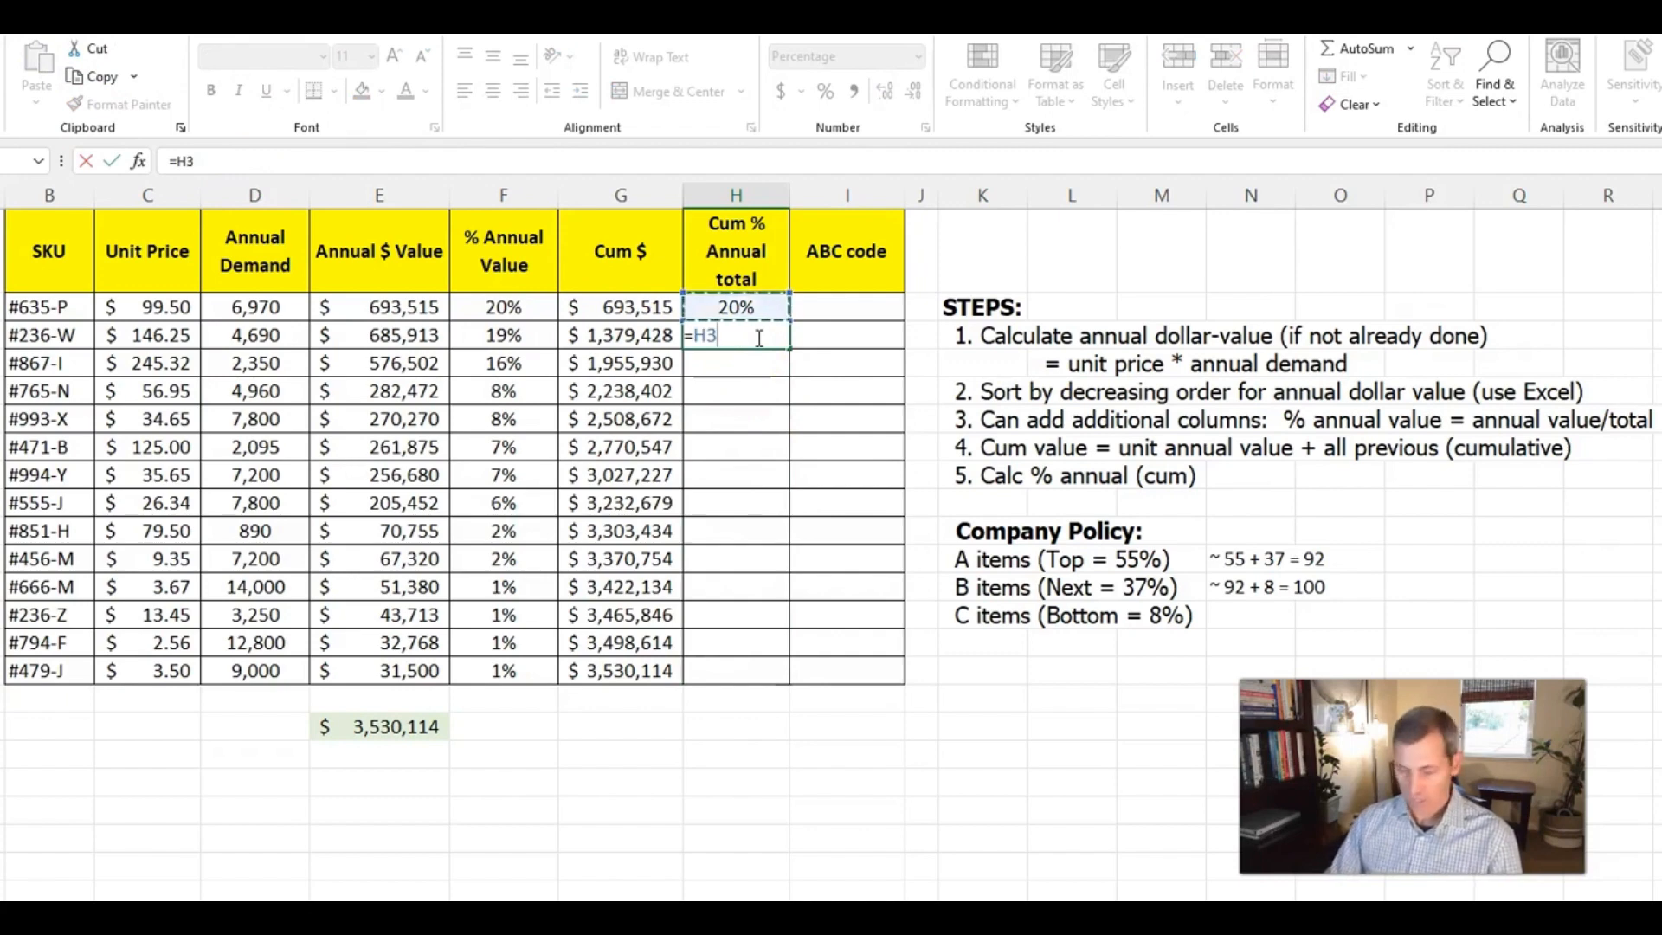
pyautogui.write('+')
pyautogui.press('Left')
pyautogui.press('Left')
pyautogui.press('Return')
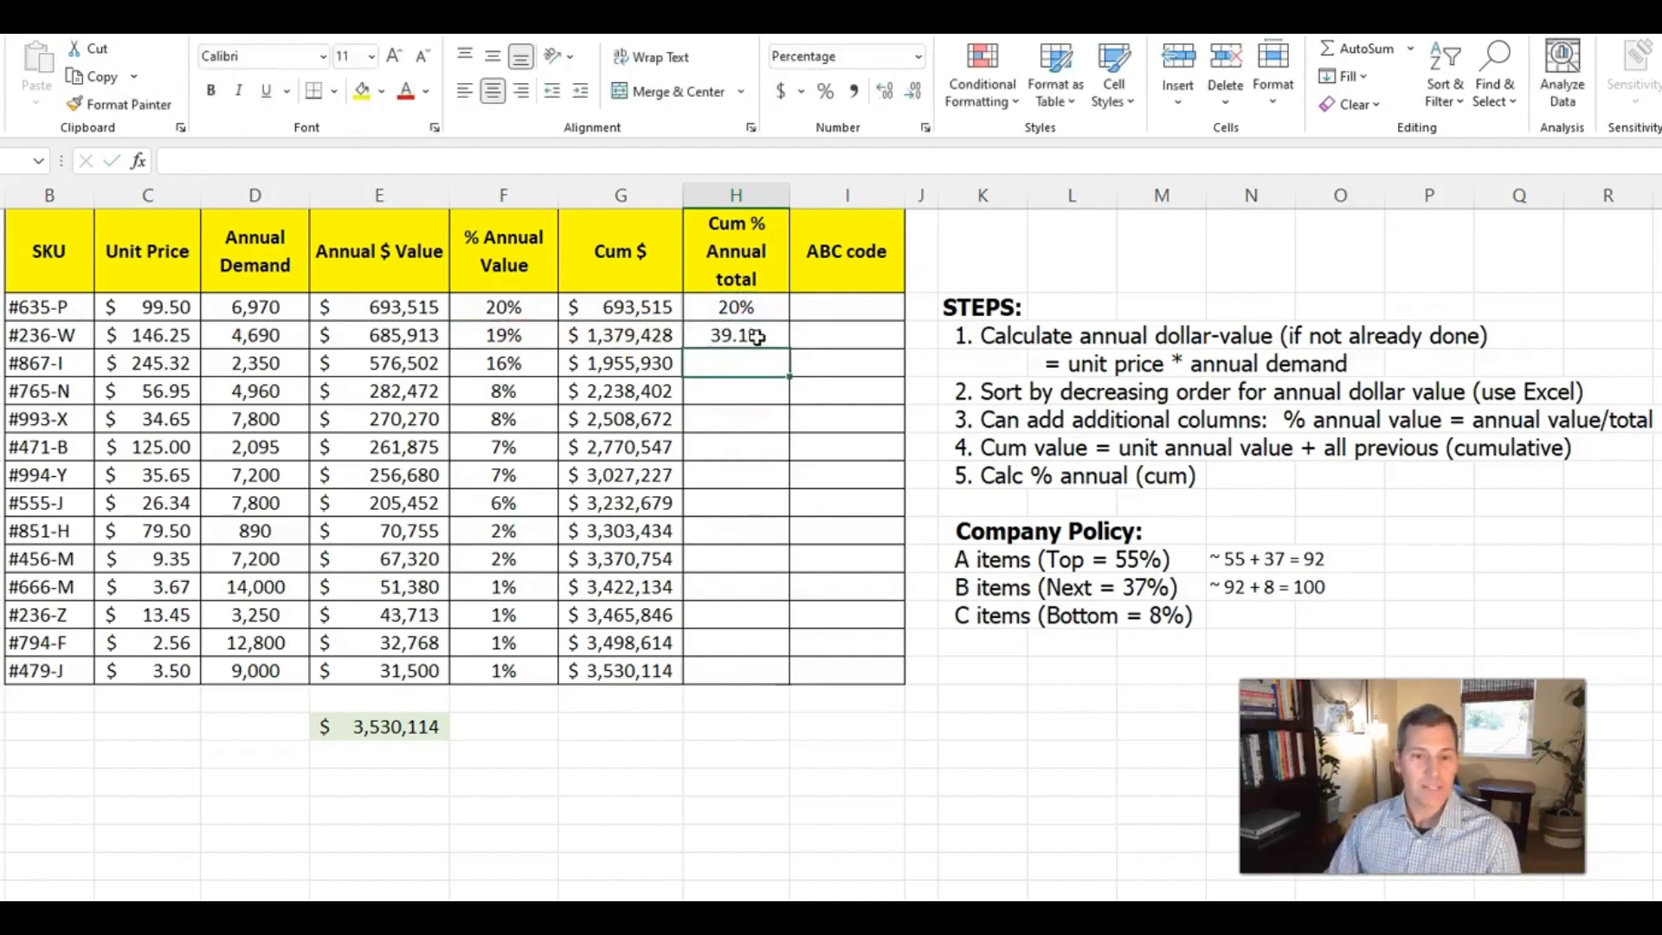
# Fill the H4 formula down to H16 and format the filled cells with no decimal places
pyautogui.click(757, 337)
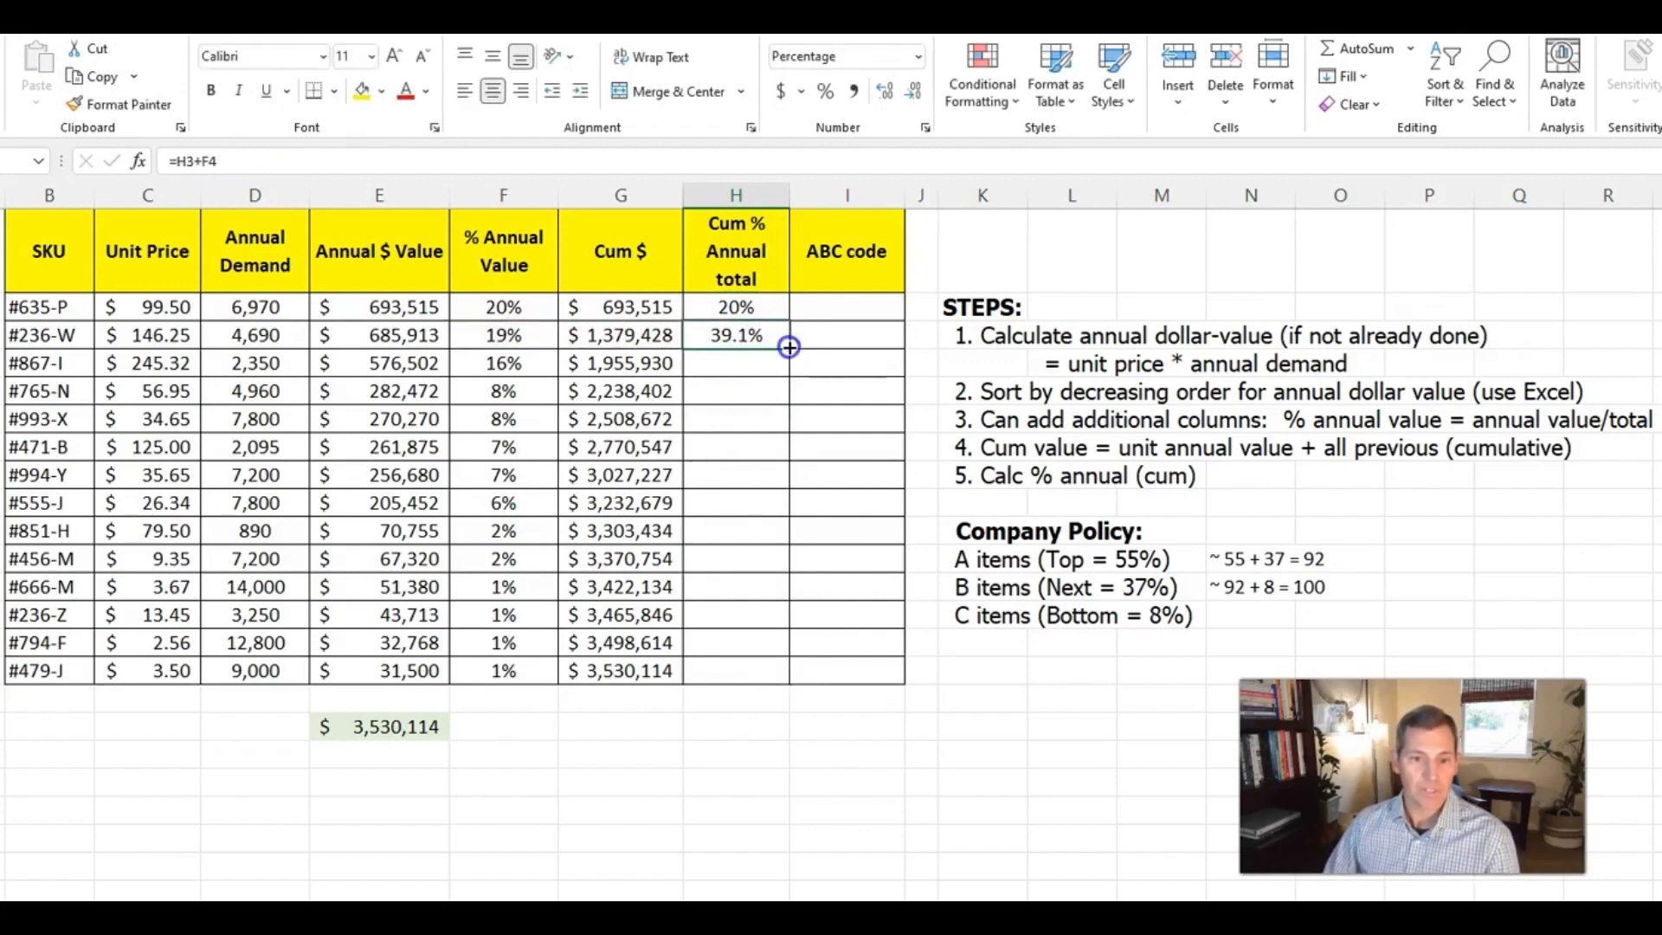
pyautogui.doubleClick(788, 348)
pyautogui.click(915, 93)
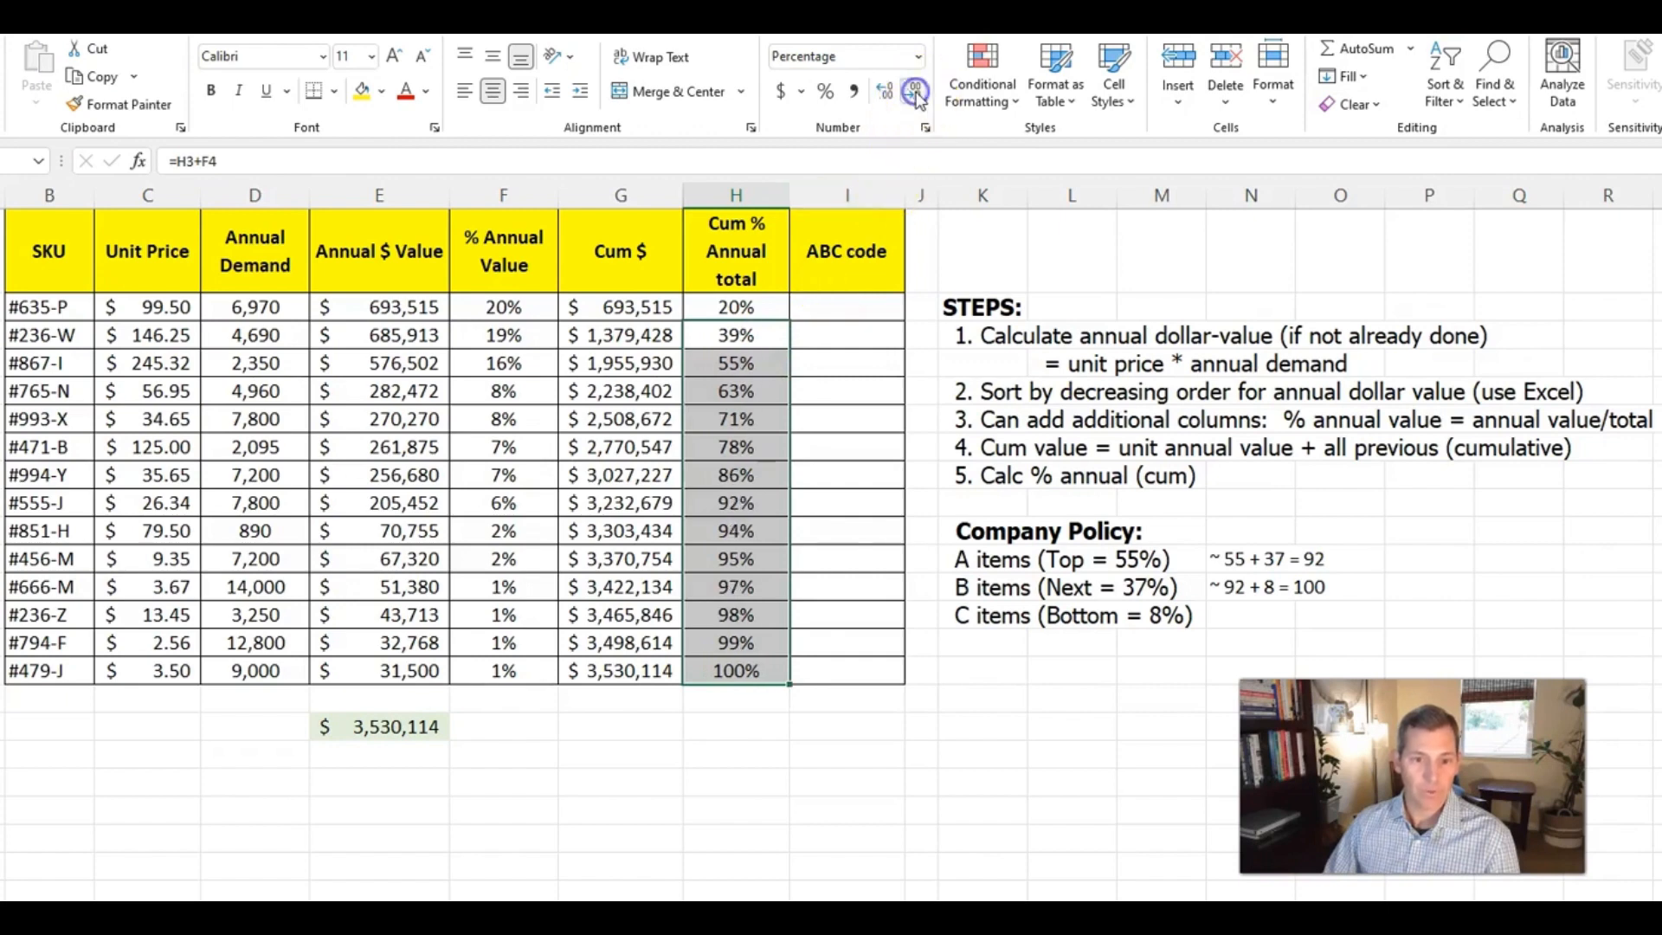
pyautogui.click(759, 419)
pyautogui.click(753, 672)
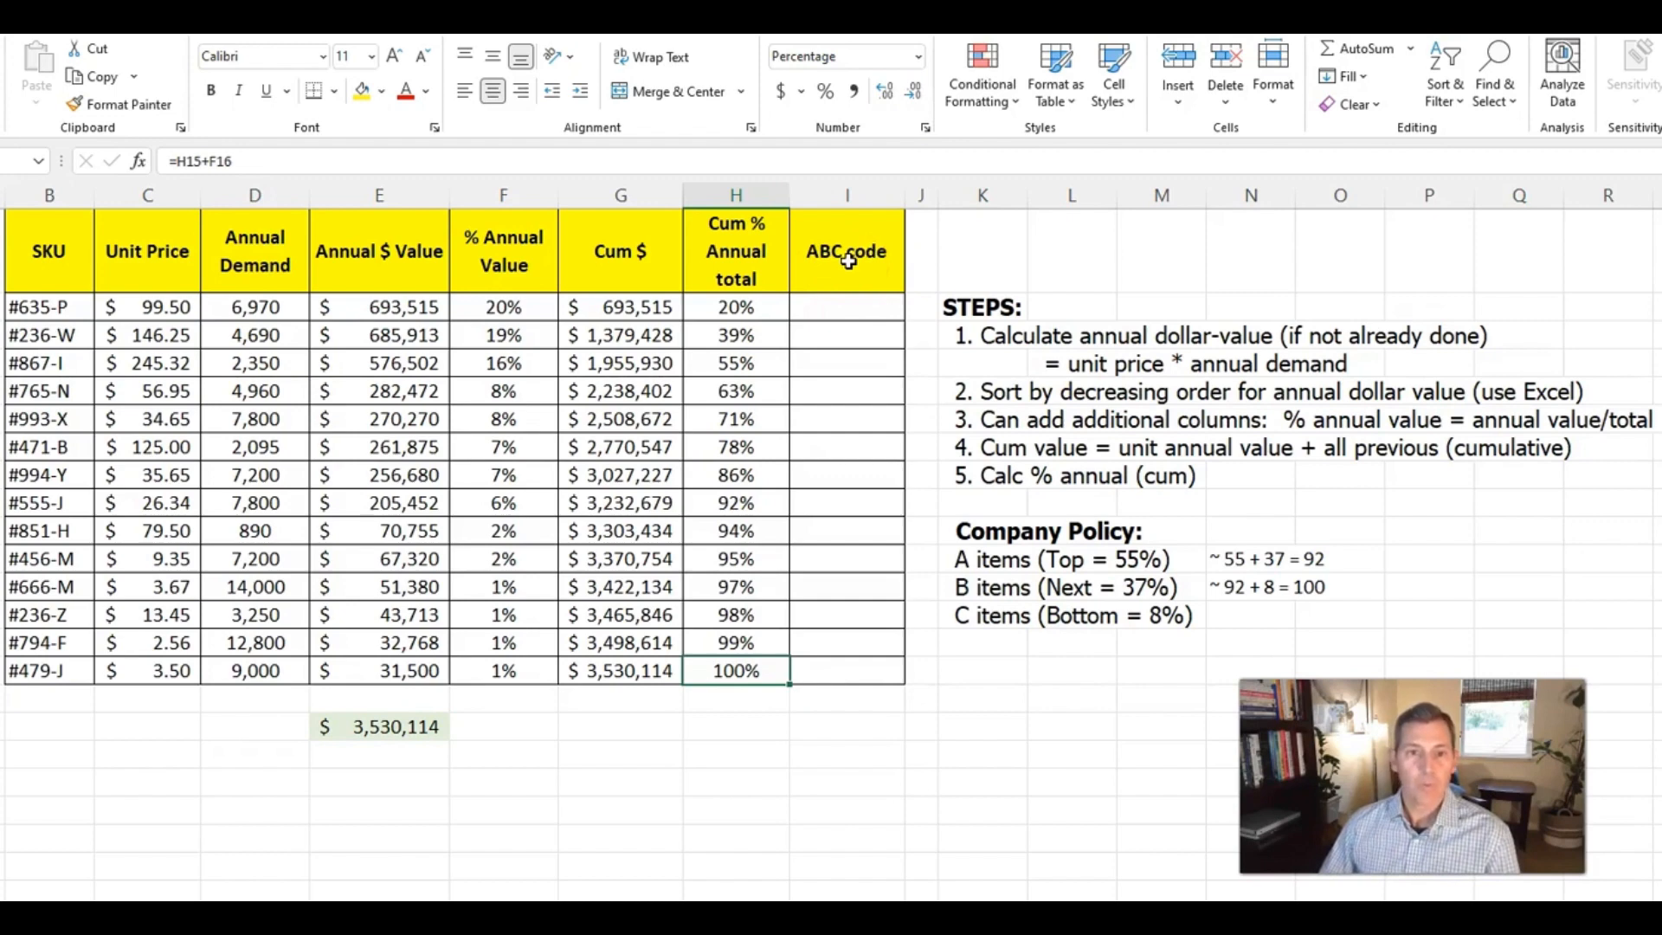
# Assign ABC code A to the first three SKUs in I3:I5
pyautogui.click(842, 309)
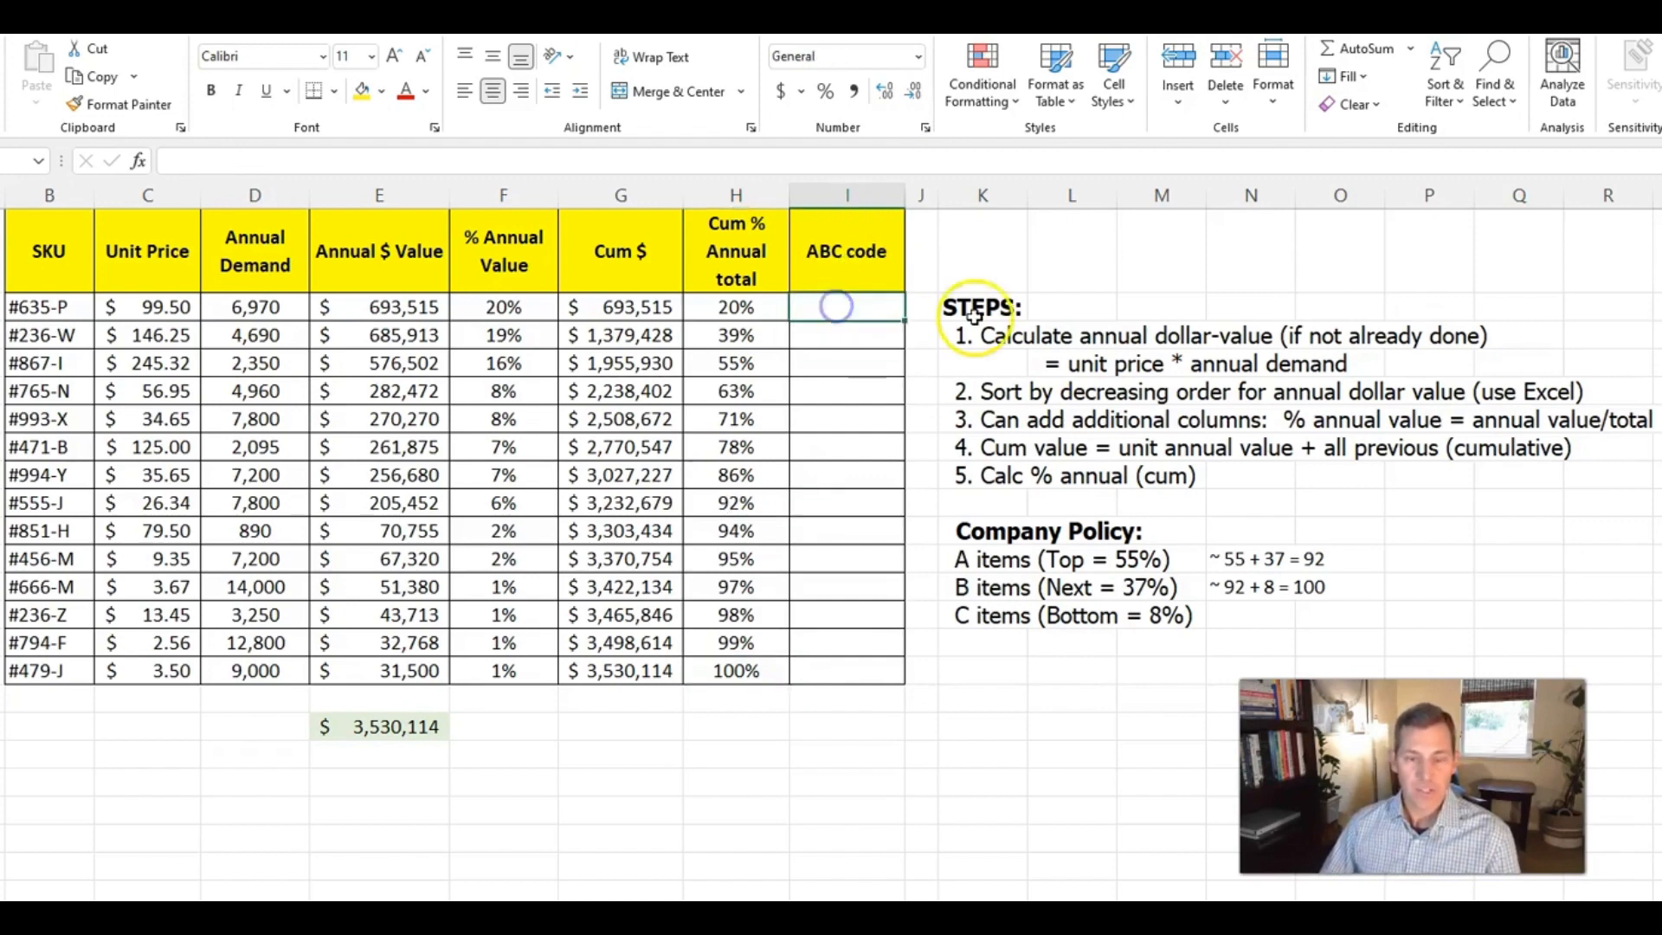
pyautogui.write('A')
pyautogui.press('Return')
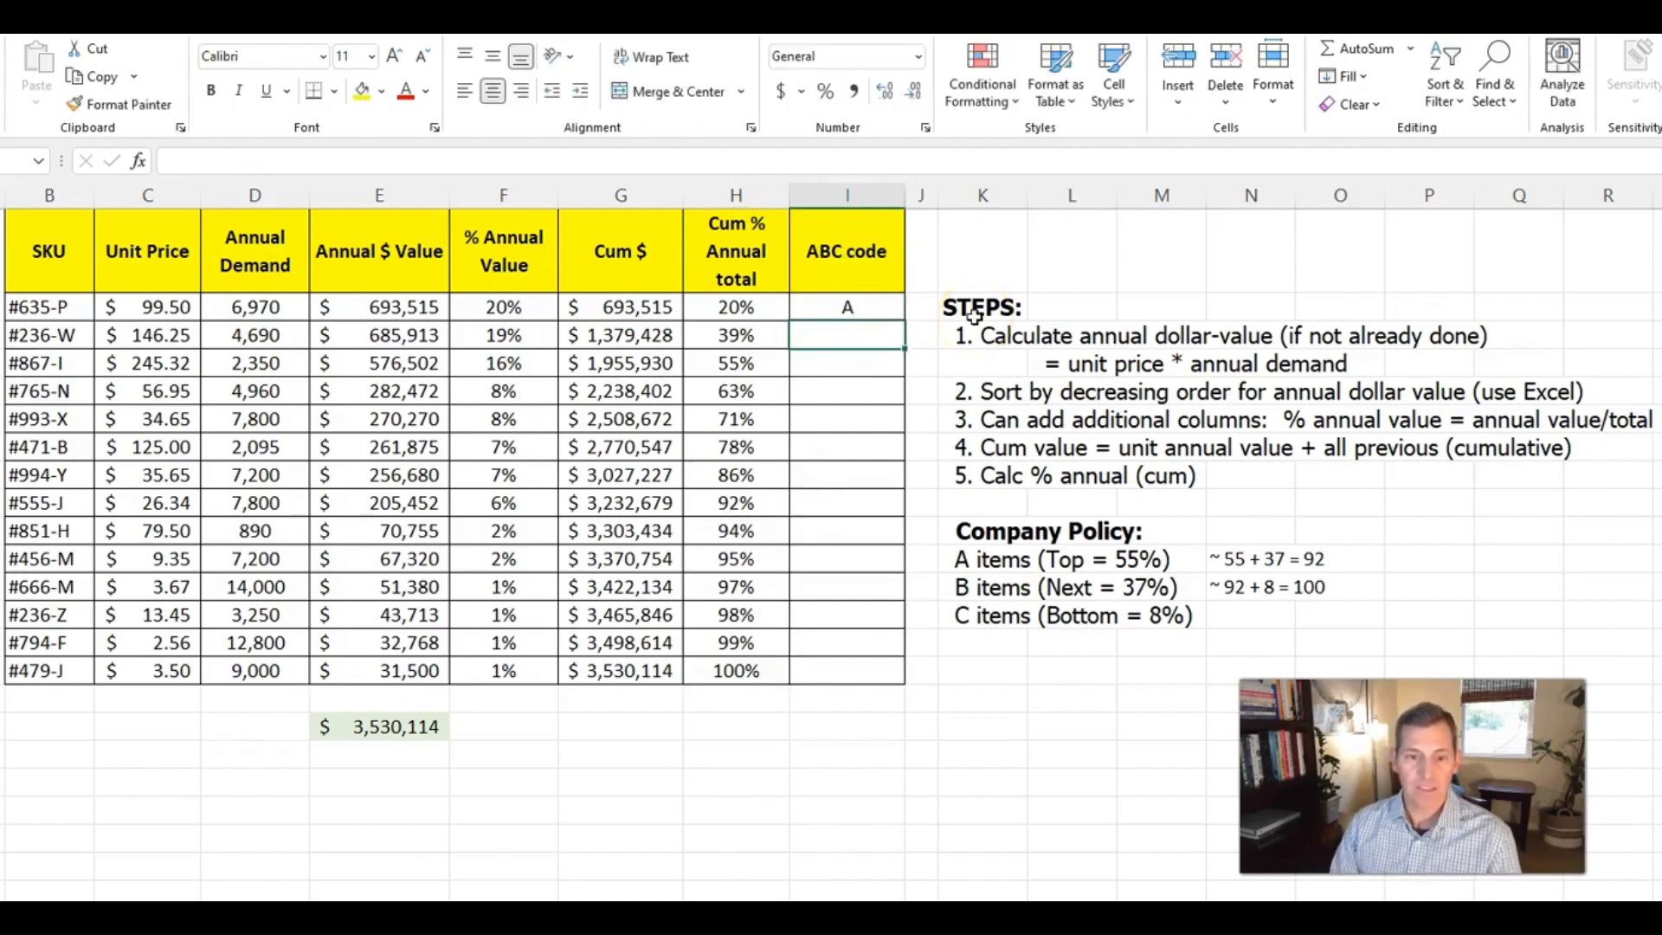
pyautogui.write('A')
pyautogui.press('Return')
pyautogui.write('A')
pyautogui.press('Return')
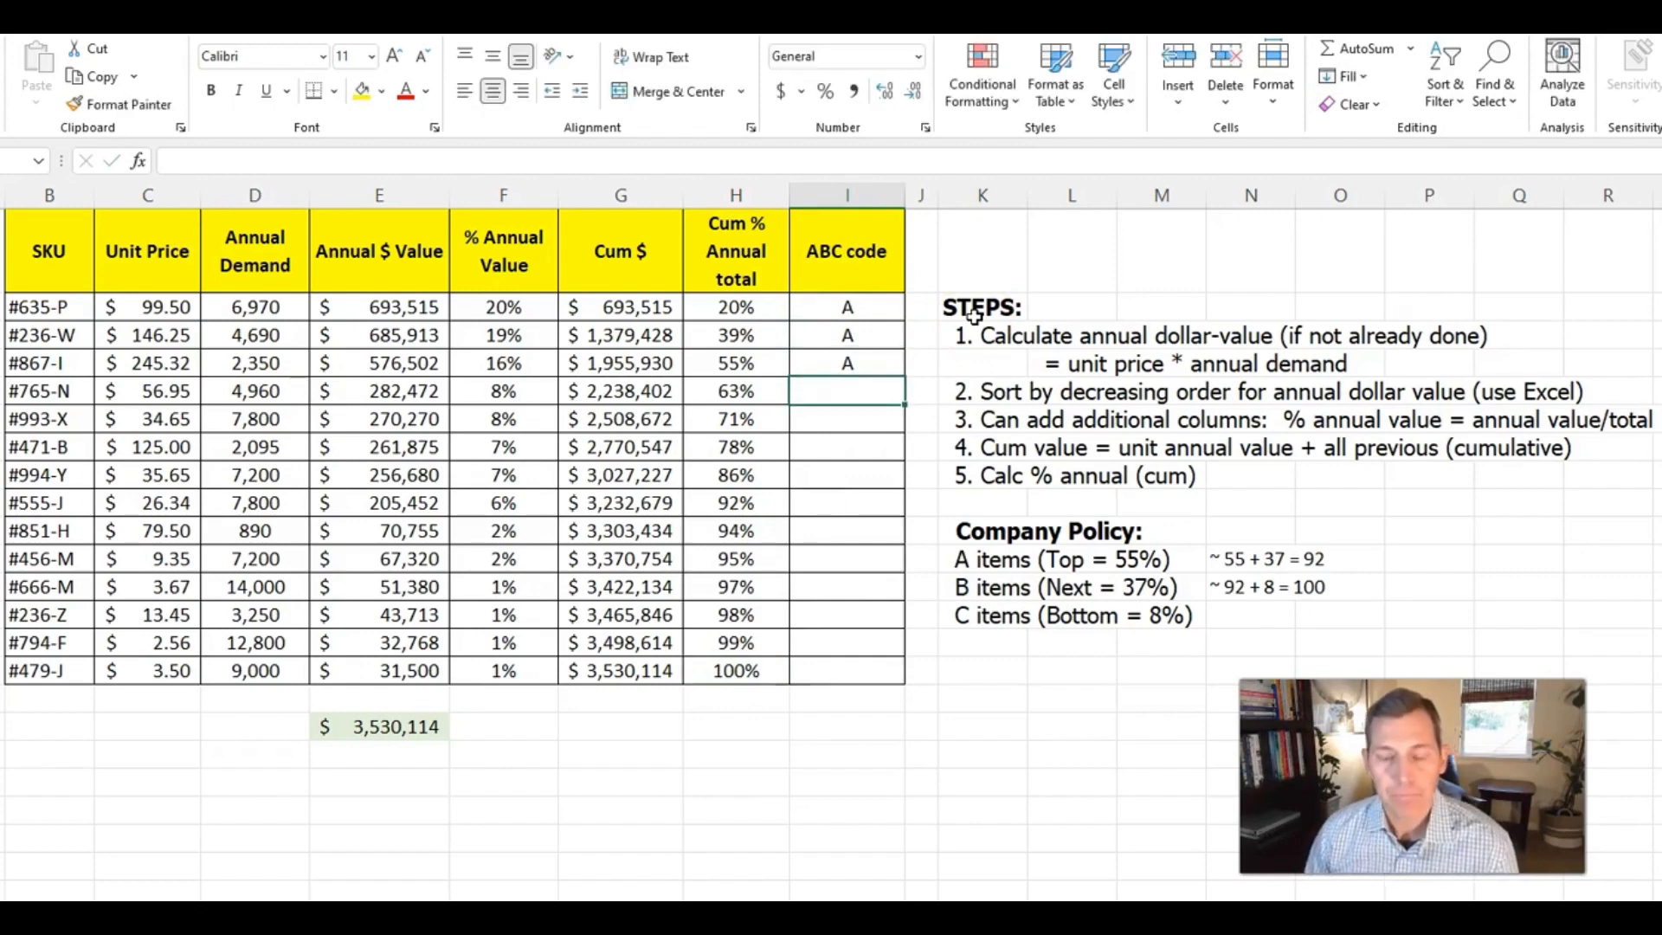
# Assign ABC code B to the next four SKUs, #765-N through #994-Y, in I6:I9
pyautogui.write('B')
pyautogui.press('Return')
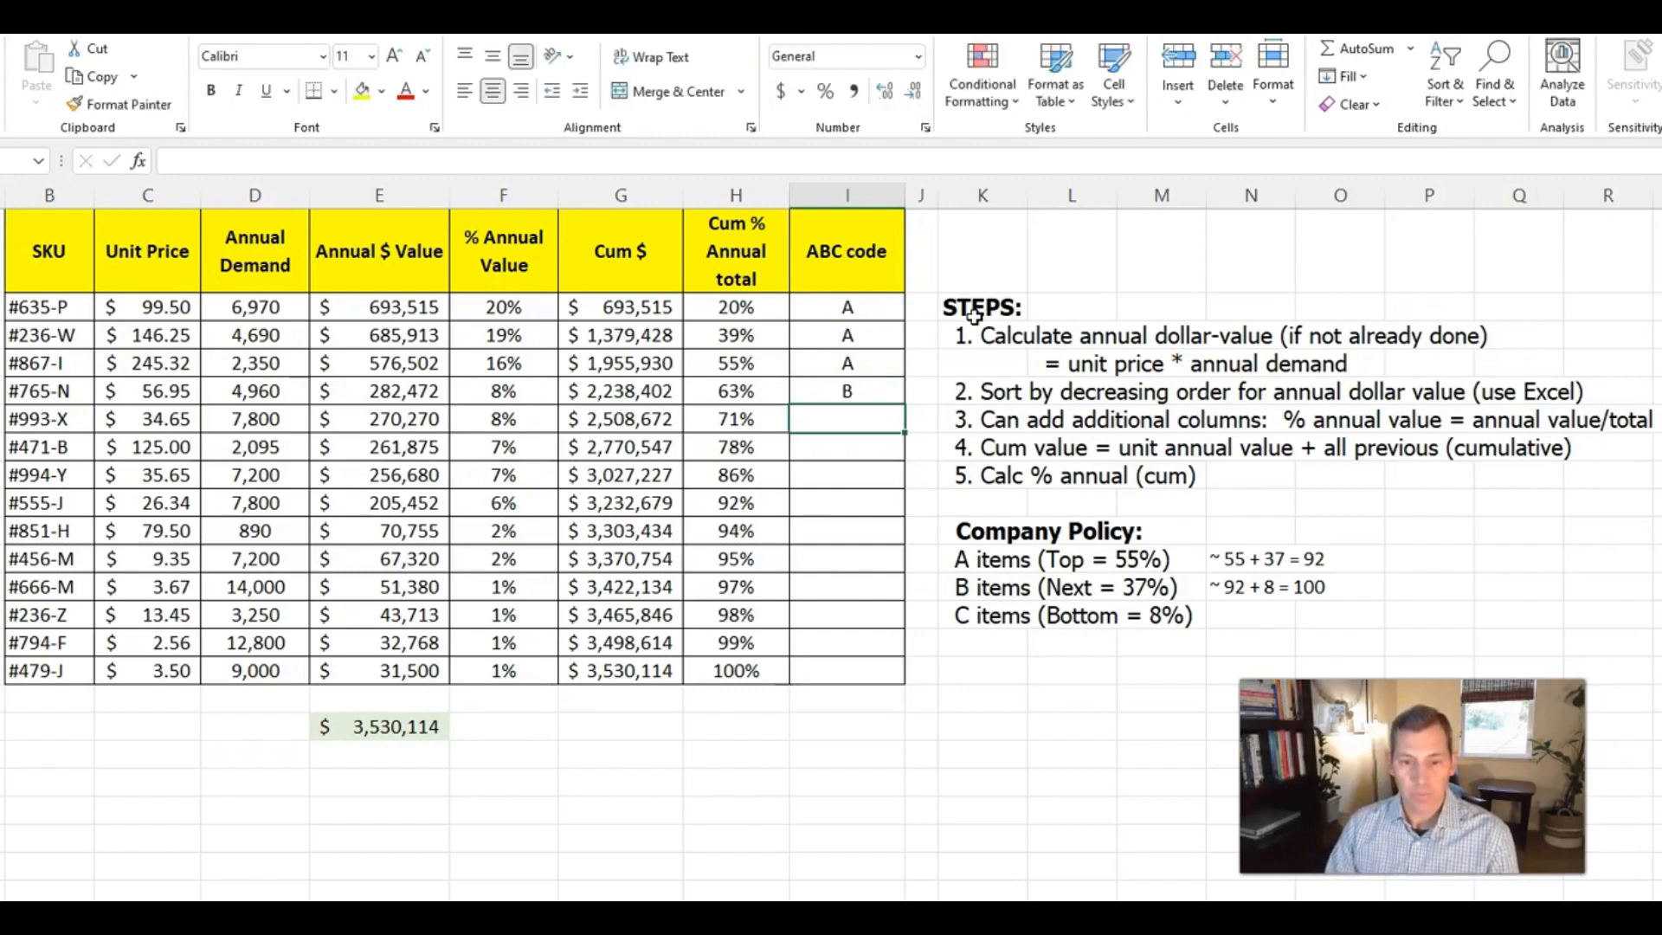
pyautogui.write('B')
pyautogui.press('Return')
pyautogui.write('B')
pyautogui.press('Return')
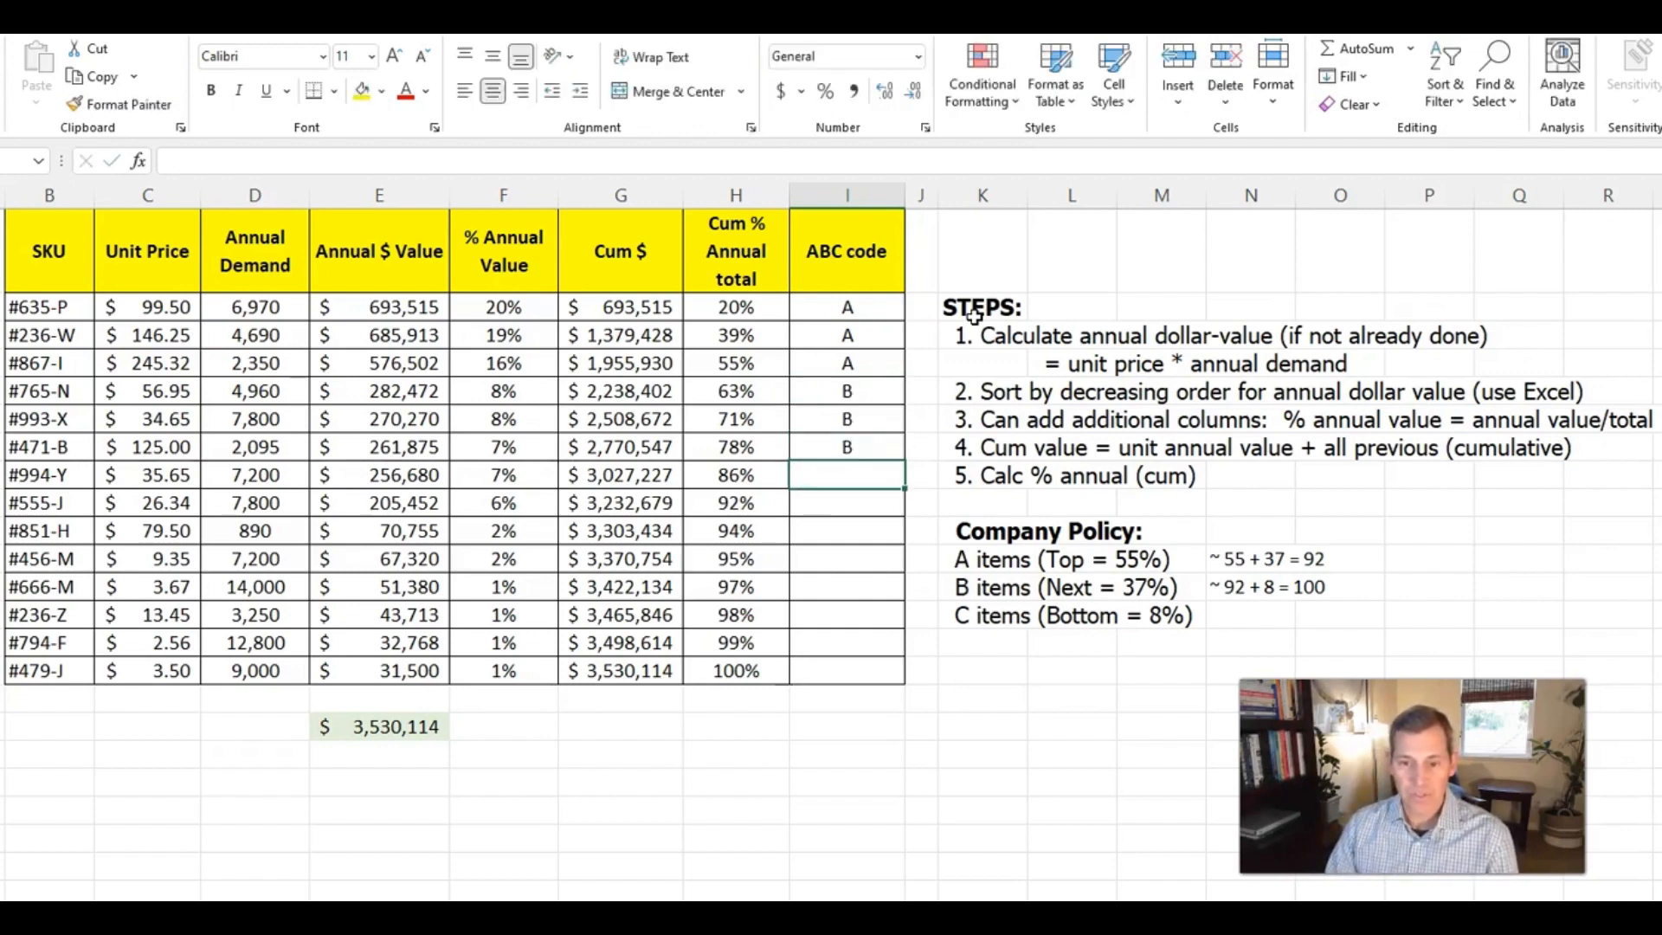
pyautogui.write('B')
pyautogui.press('Return')
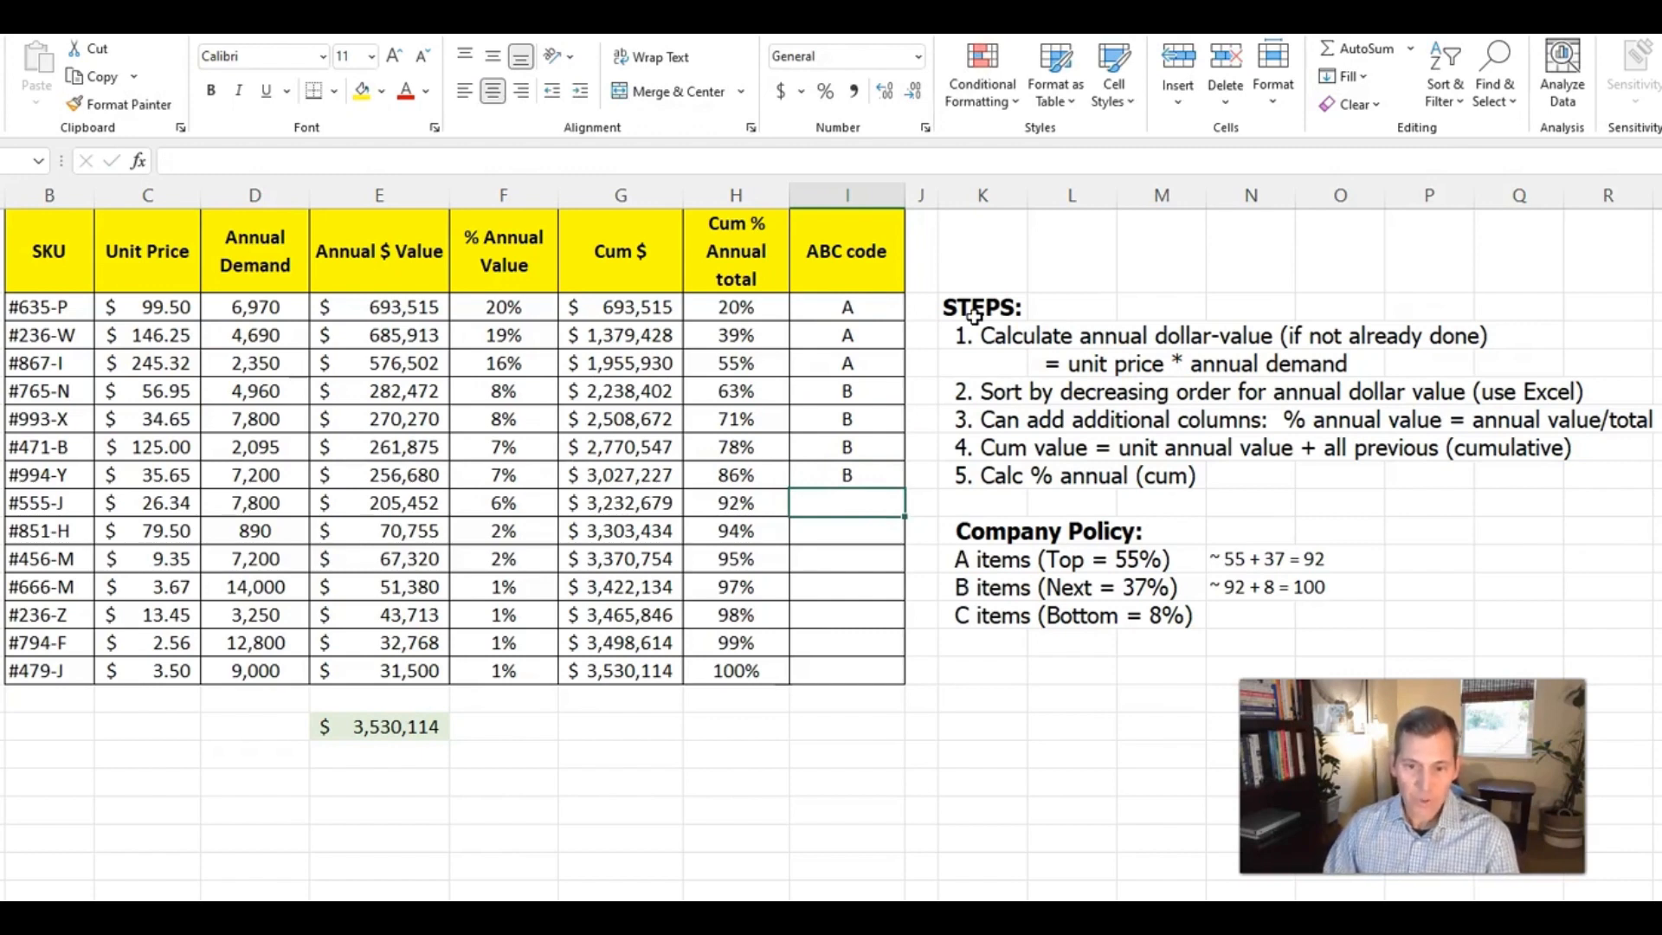
# Assign ABC code C to the last two SKUs, #479-J in I16 and #794-F in I15
pyautogui.press('Down')
pyautogui.press('Down')
pyautogui.press('Down')
pyautogui.press('Down')
pyautogui.press('Down')
pyautogui.press('Down')
pyautogui.write('C')
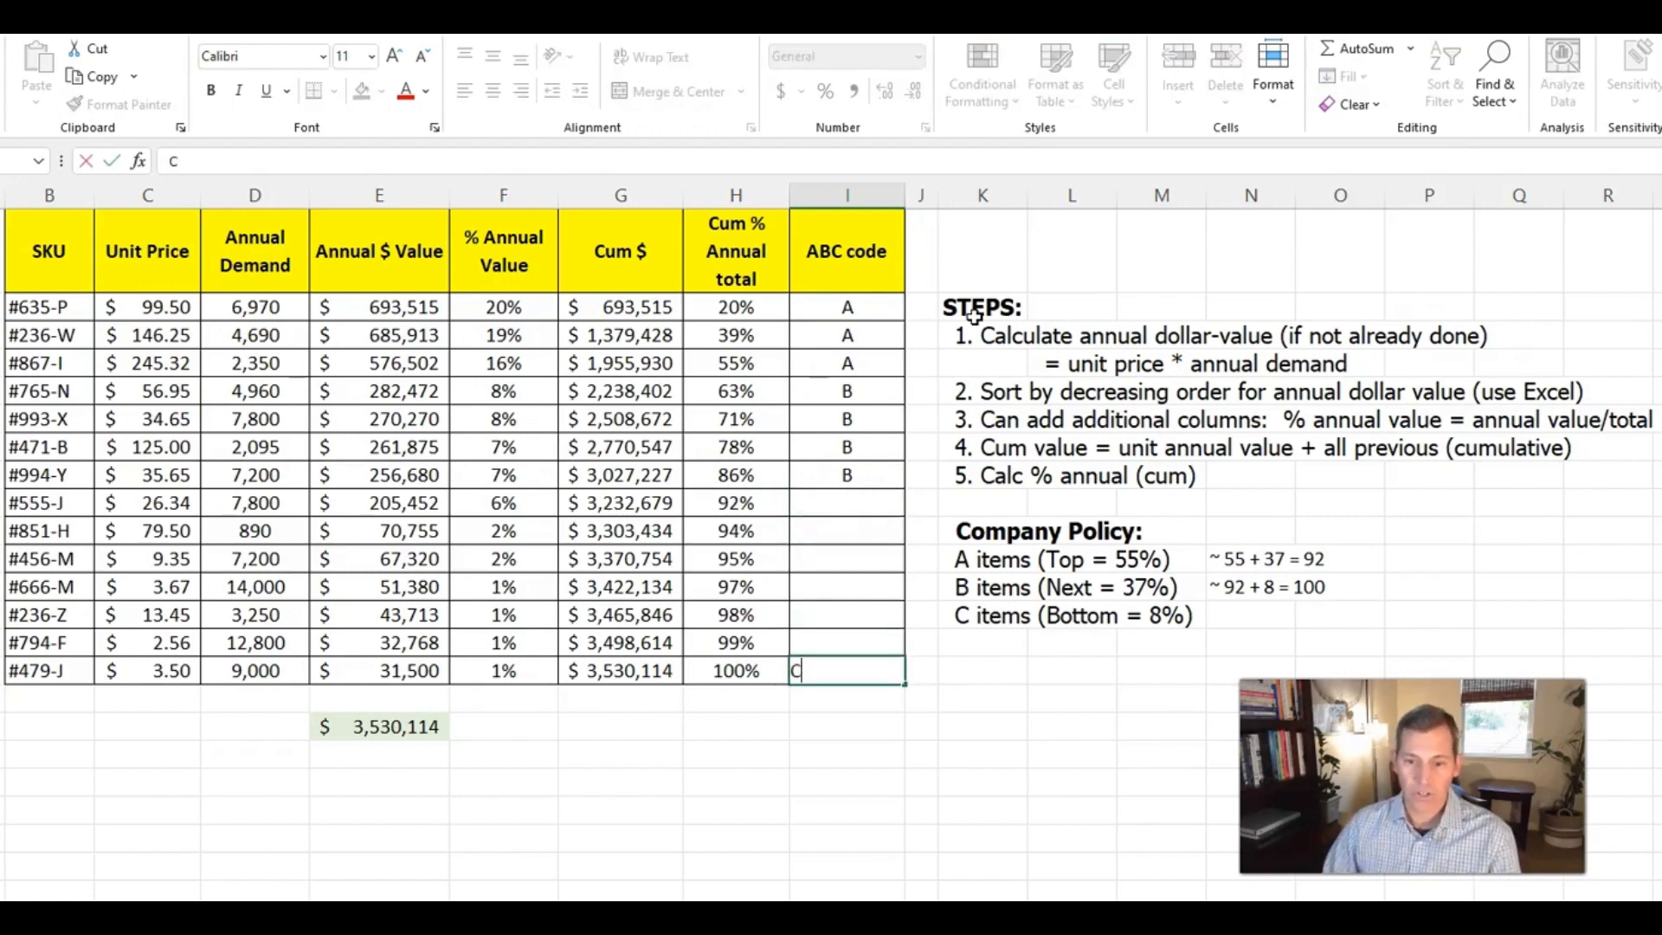
pyautogui.press('Up')
pyautogui.write('C')
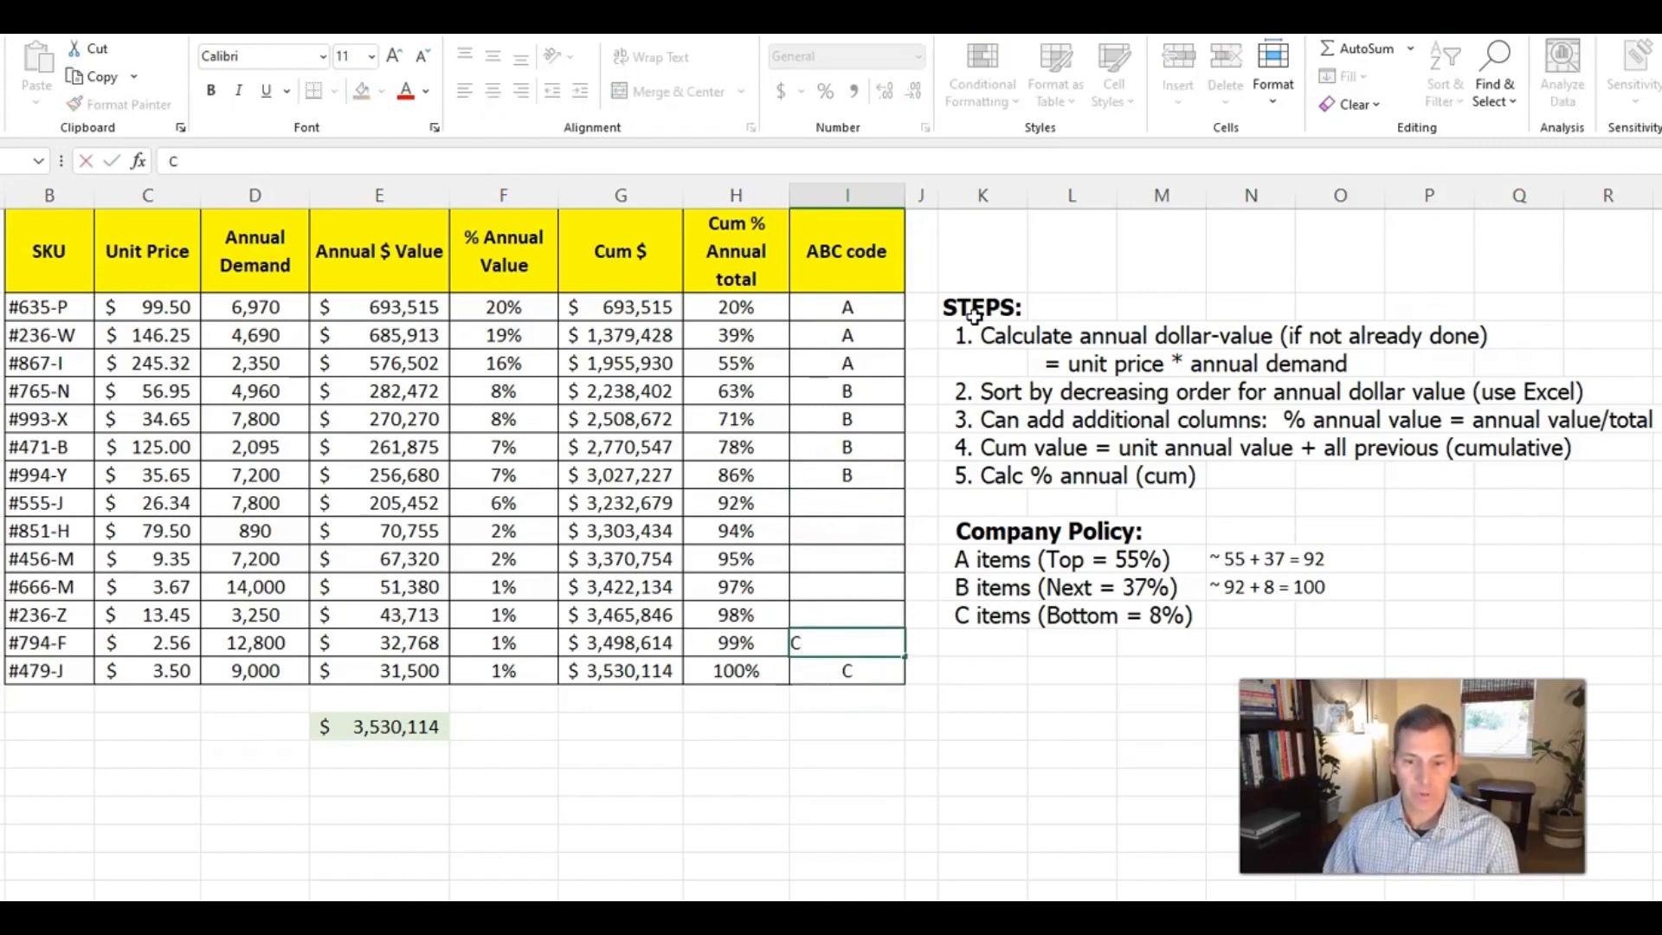
pyautogui.press('Return')
# Copy the C code from I15 to I14, I13, I12 and I11, covering #236-Z up to #851-H
pyautogui.press('Up')
pyautogui.hotkey('ctrl', 'c')
pyautogui.press('Up')
pyautogui.hotkey('ctrl', 'v')
pyautogui.press('Up')
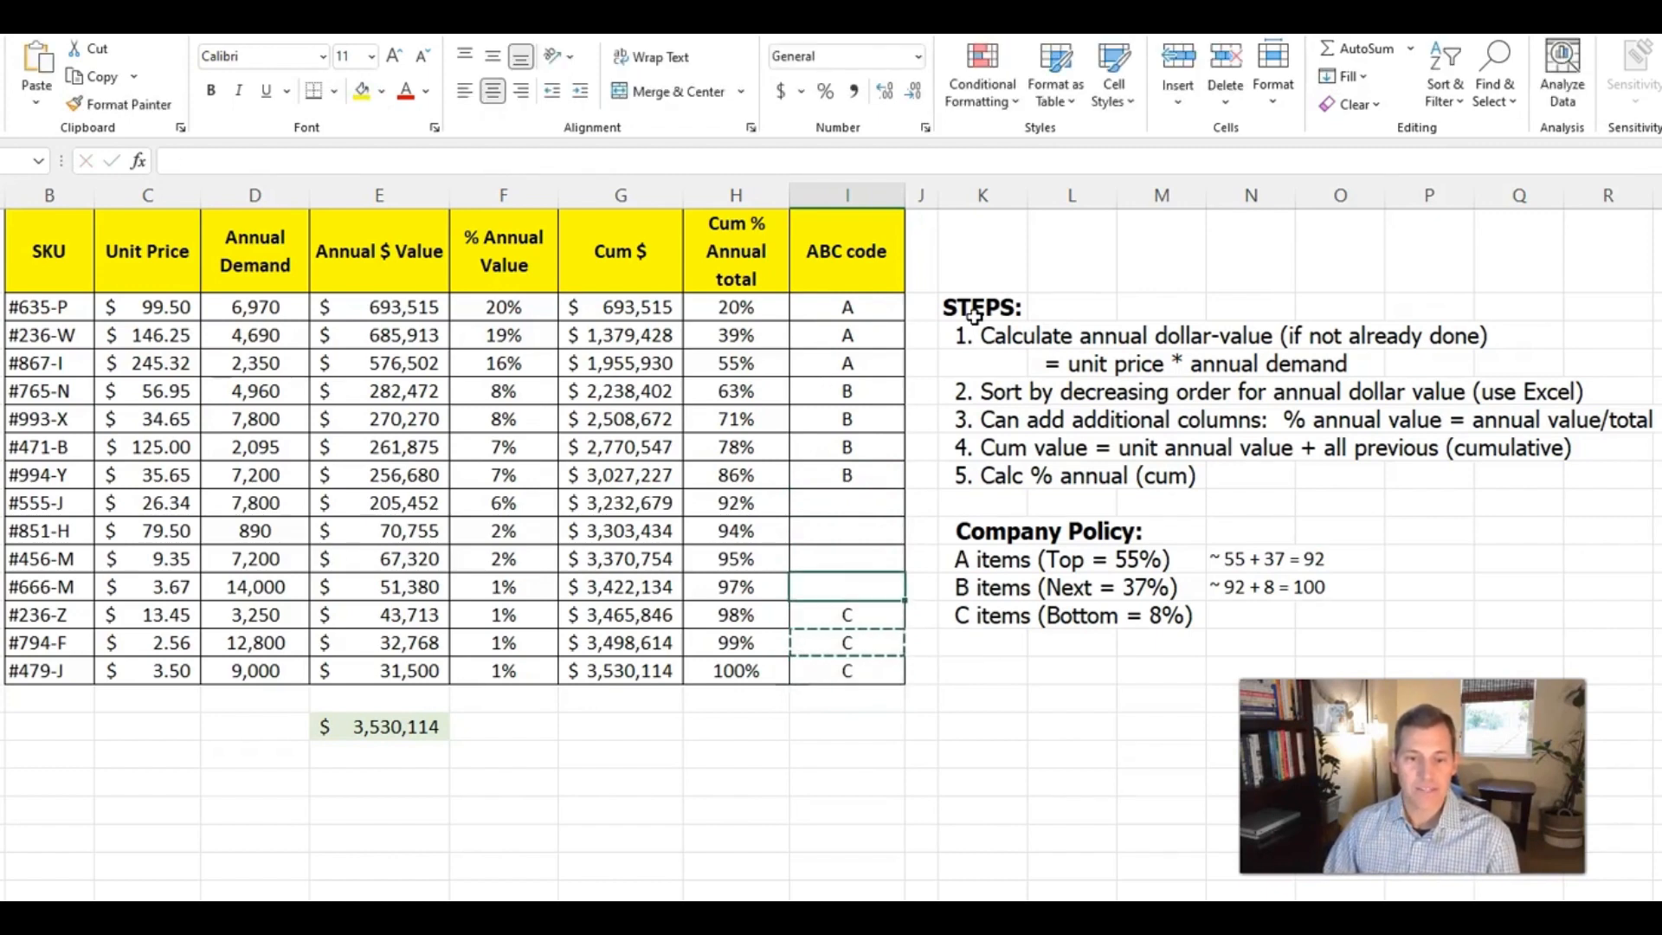
pyautogui.hotkey('ctrl', 'v')
pyautogui.press('Up')
pyautogui.hotkey('ctrl', 'v')
pyautogui.press('Up')
pyautogui.hotkey('ctrl', 'v')
pyautogui.press('Escape')
# Assign ABC code B to SKU #555-J in I10
pyautogui.press('Up')
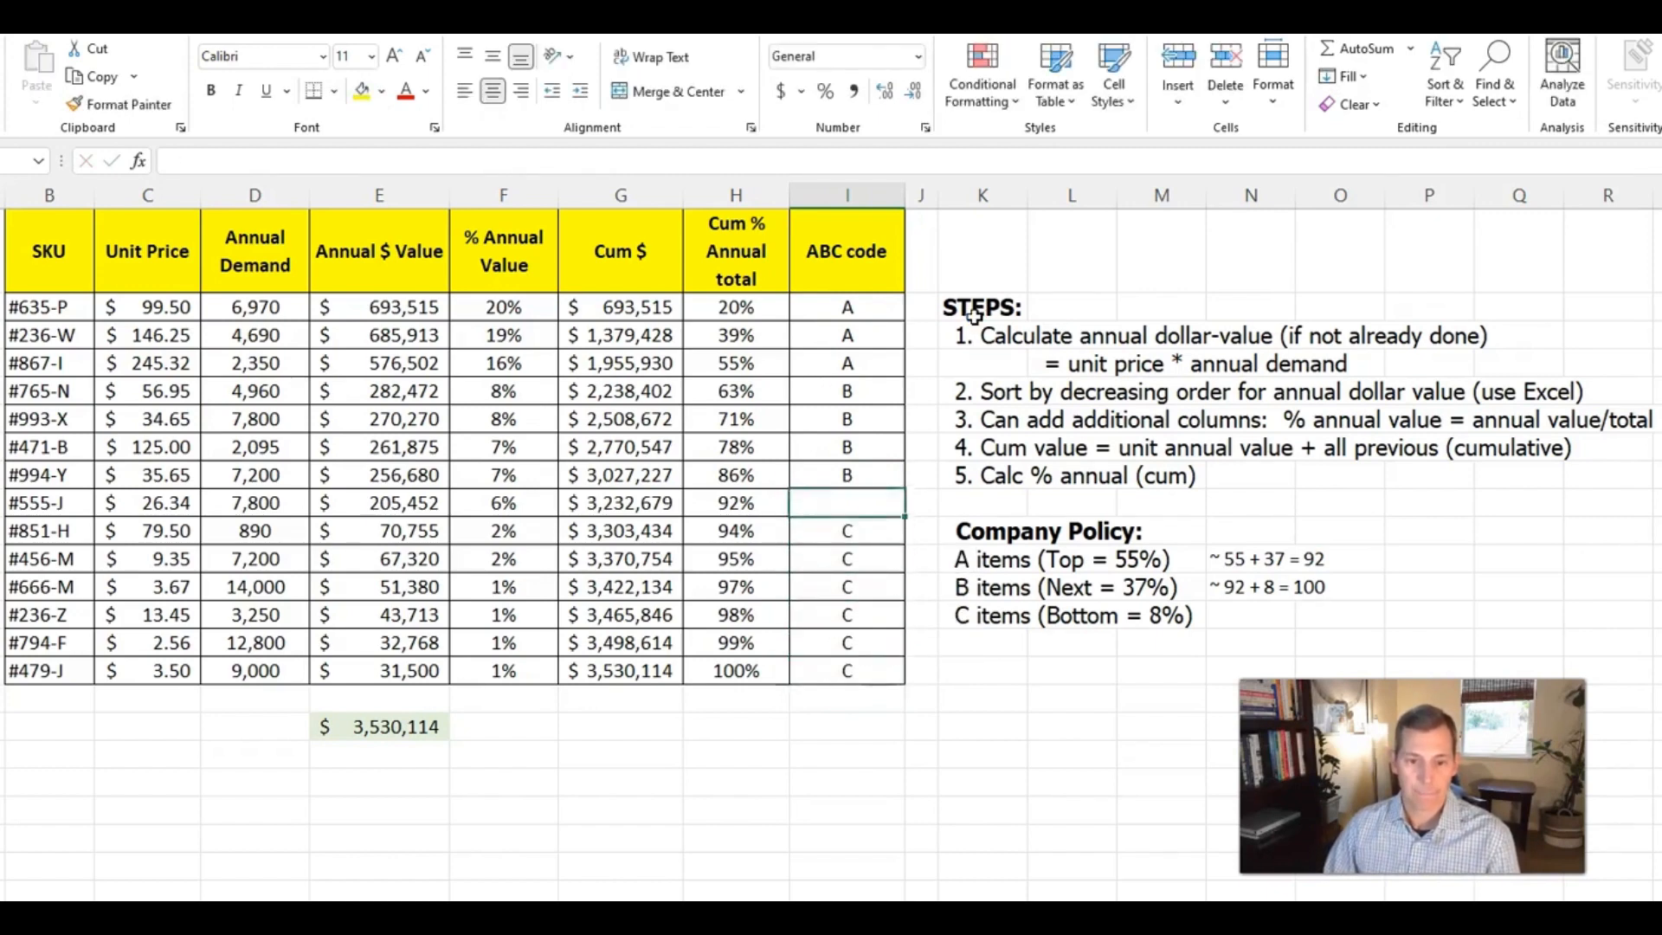
pyautogui.write('B')
pyautogui.press('Return')
pyautogui.press('Up')
pyautogui.press('Up')
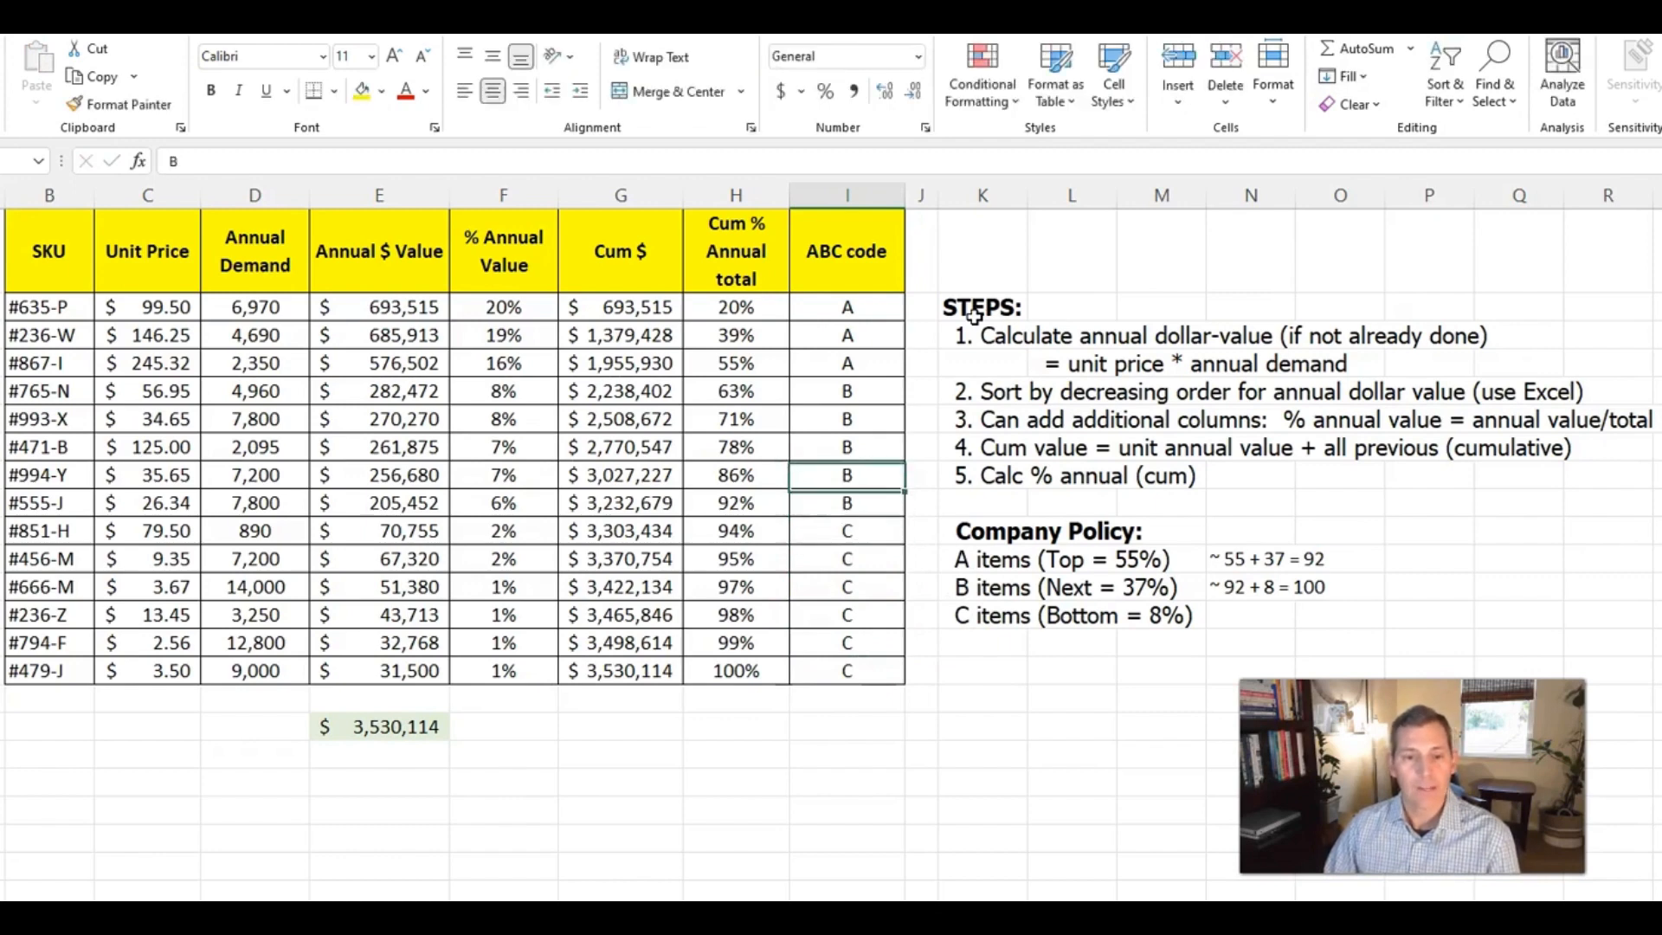
# Review the ABC codes at the A/B and B/C boundaries against the cumulative percentages and the Company Policy thresholds
pyautogui.press('Up')
pyautogui.press('Up')
pyautogui.press('Up')
pyautogui.press('Up')
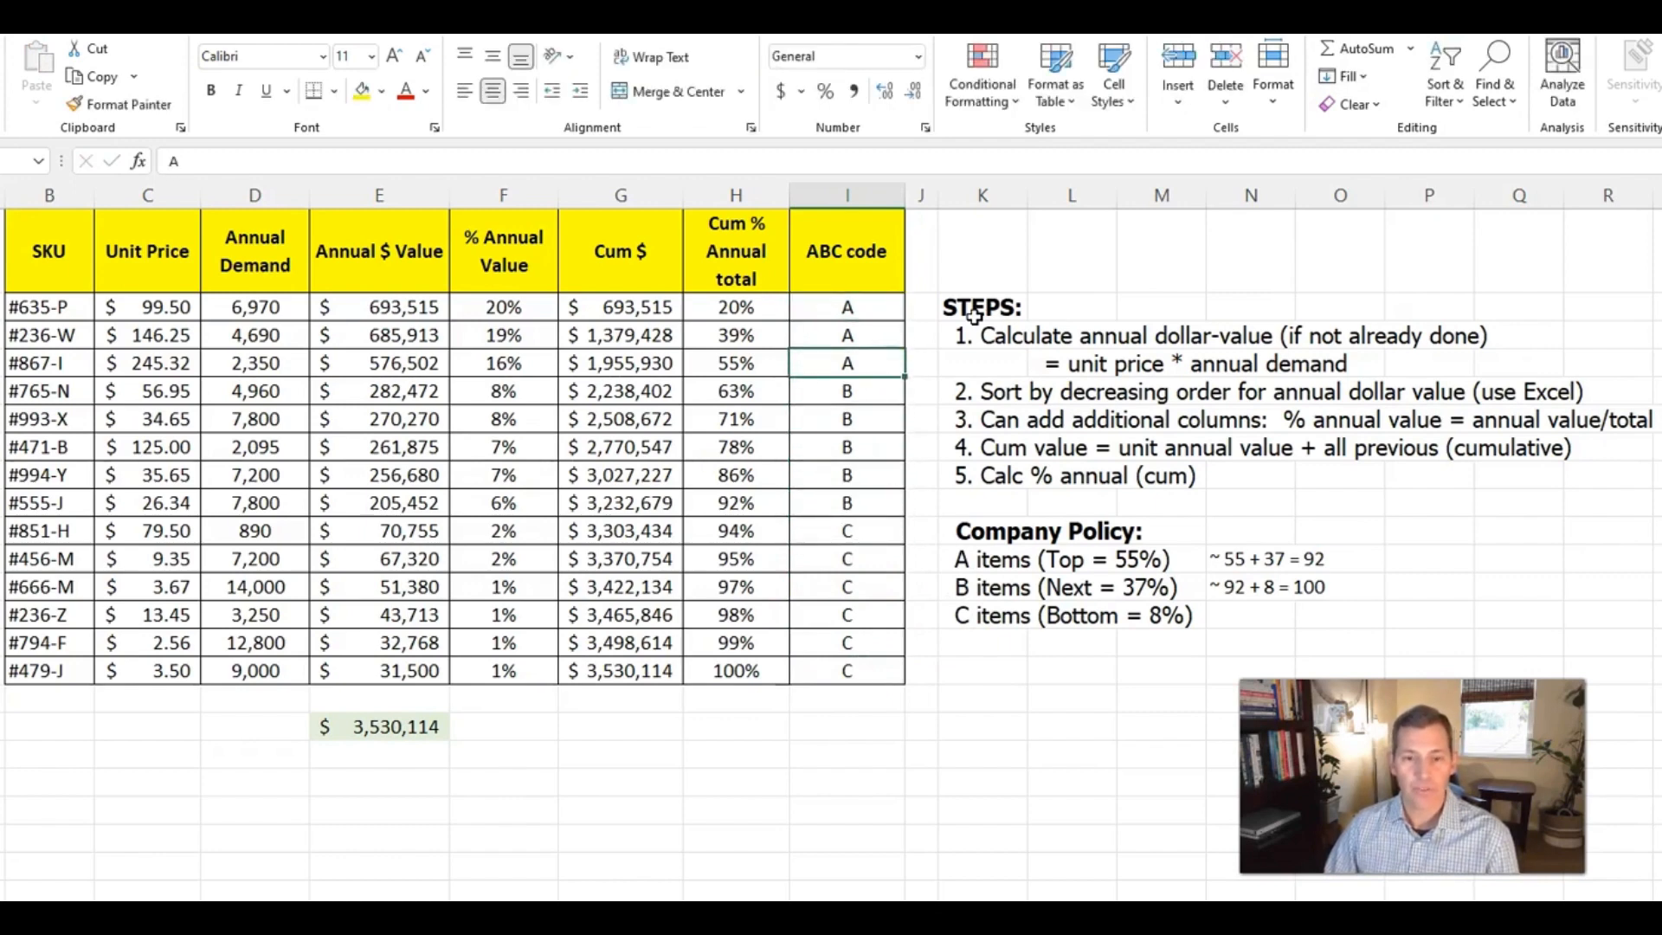
pyautogui.press('Down')
pyautogui.press('Down')
pyautogui.press('Down')
pyautogui.press('Down')
pyautogui.press('Down')
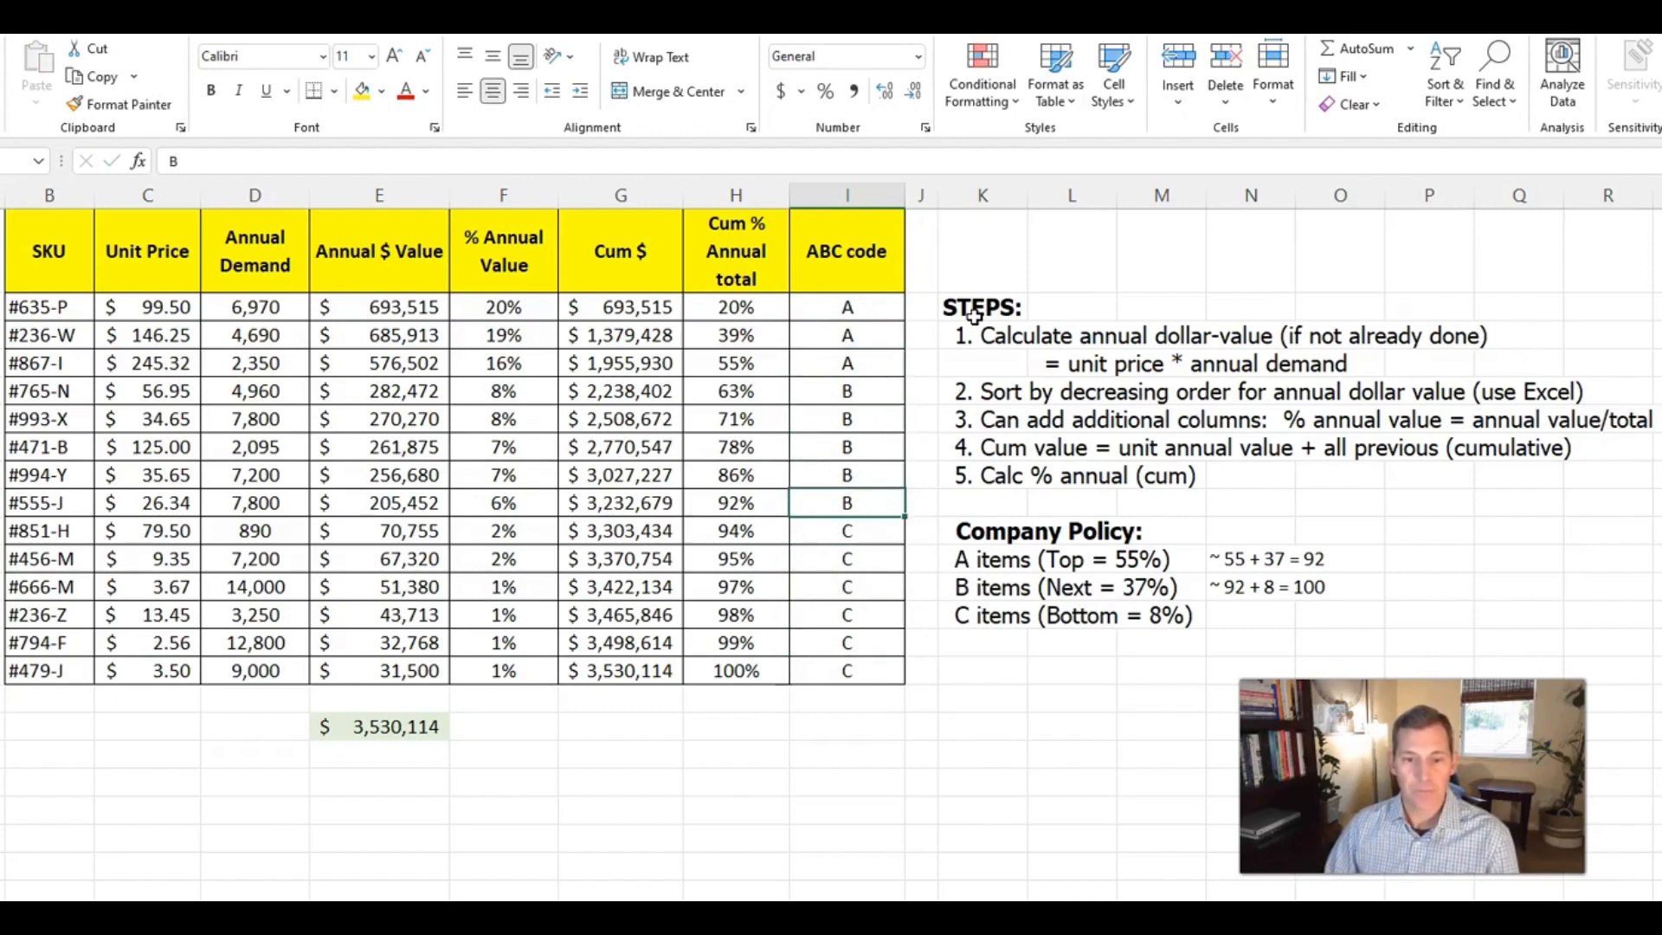
pyautogui.press('Down')
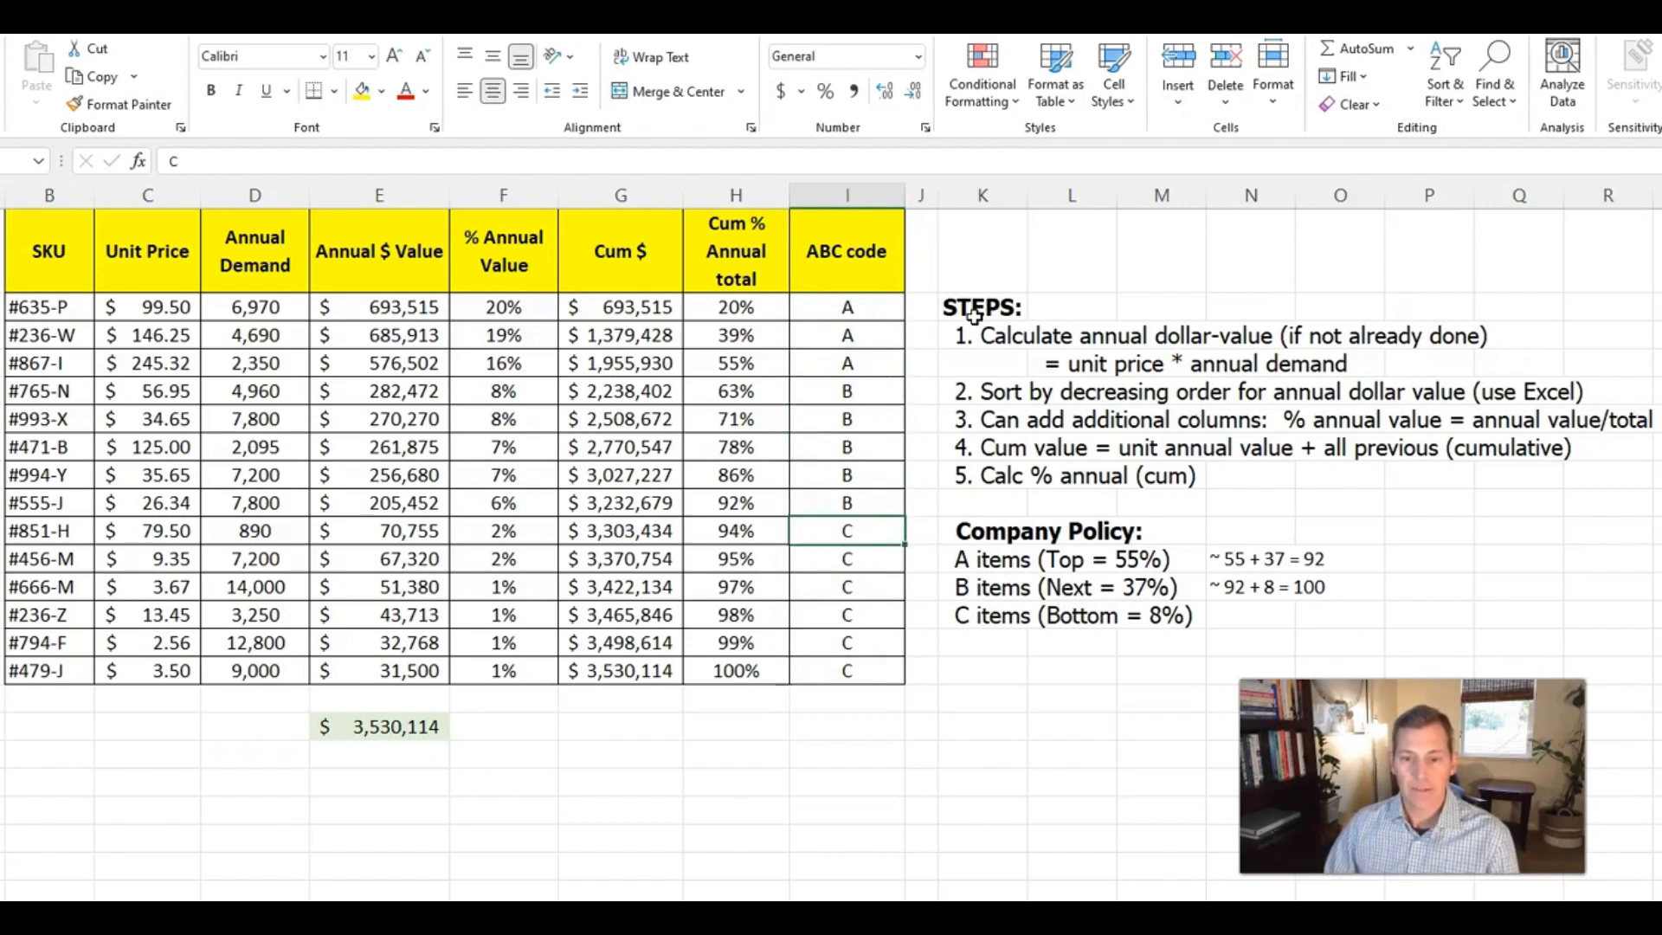
pyautogui.press('Down')
pyautogui.press('Down')
pyautogui.press('Down')
pyautogui.press('Down')
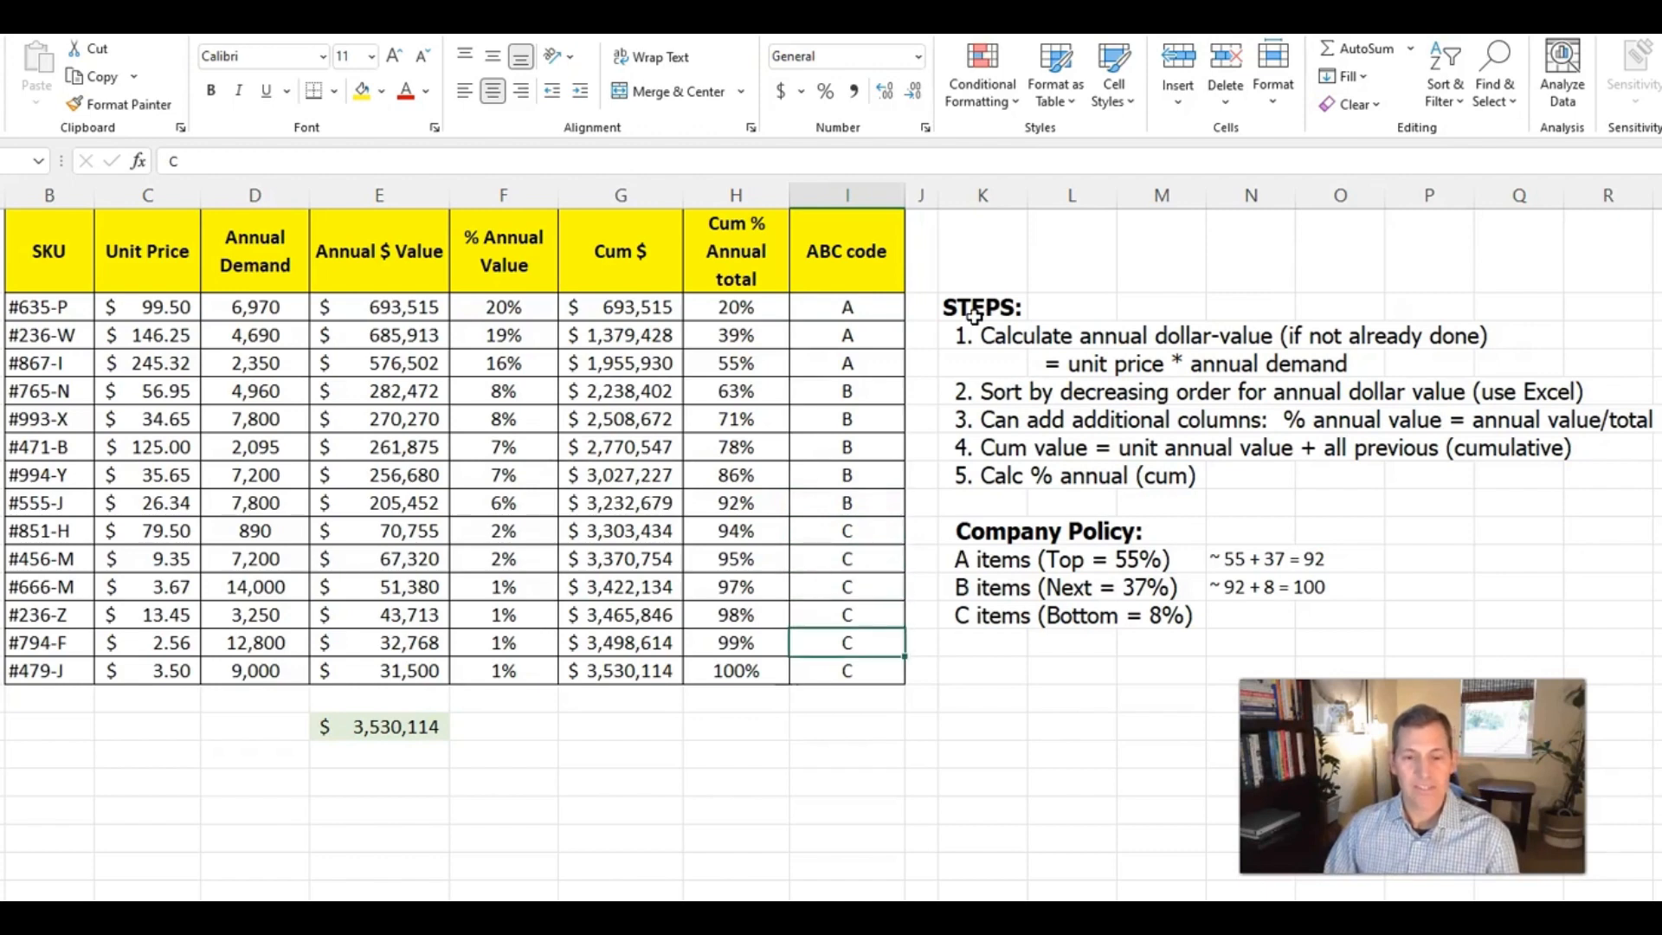
pyautogui.press('Up')
pyautogui.press('Up')
pyautogui.press('Up')
pyautogui.press('Up')
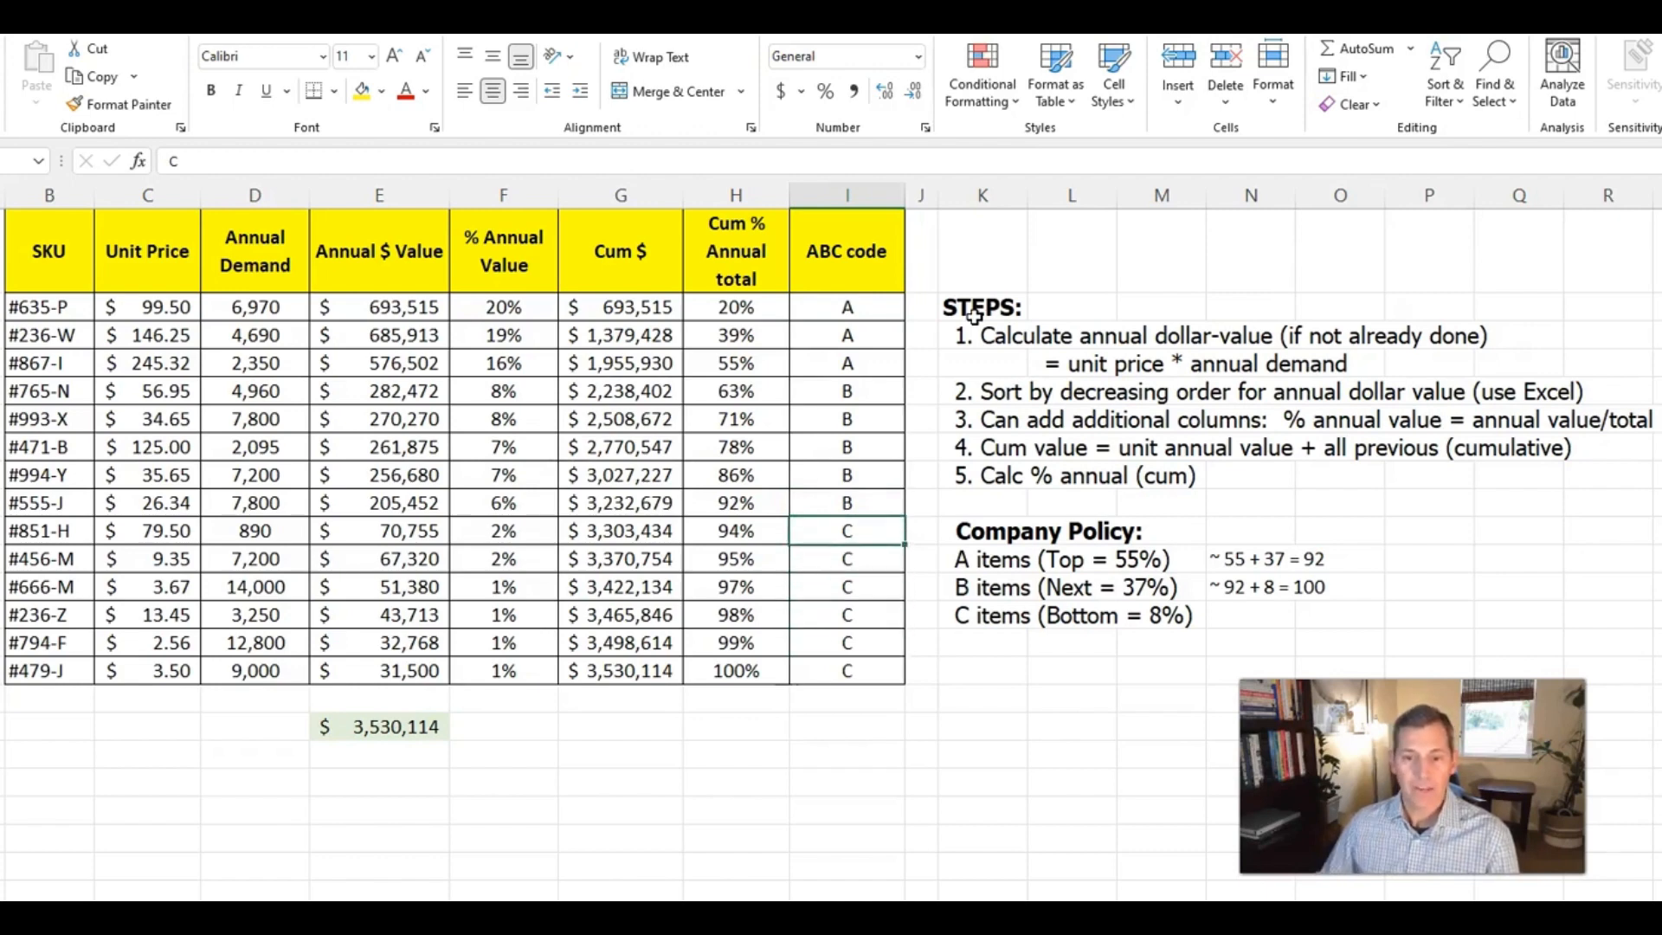
pyautogui.moveTo(1009, 531); pyautogui.dragTo(1345, 621)
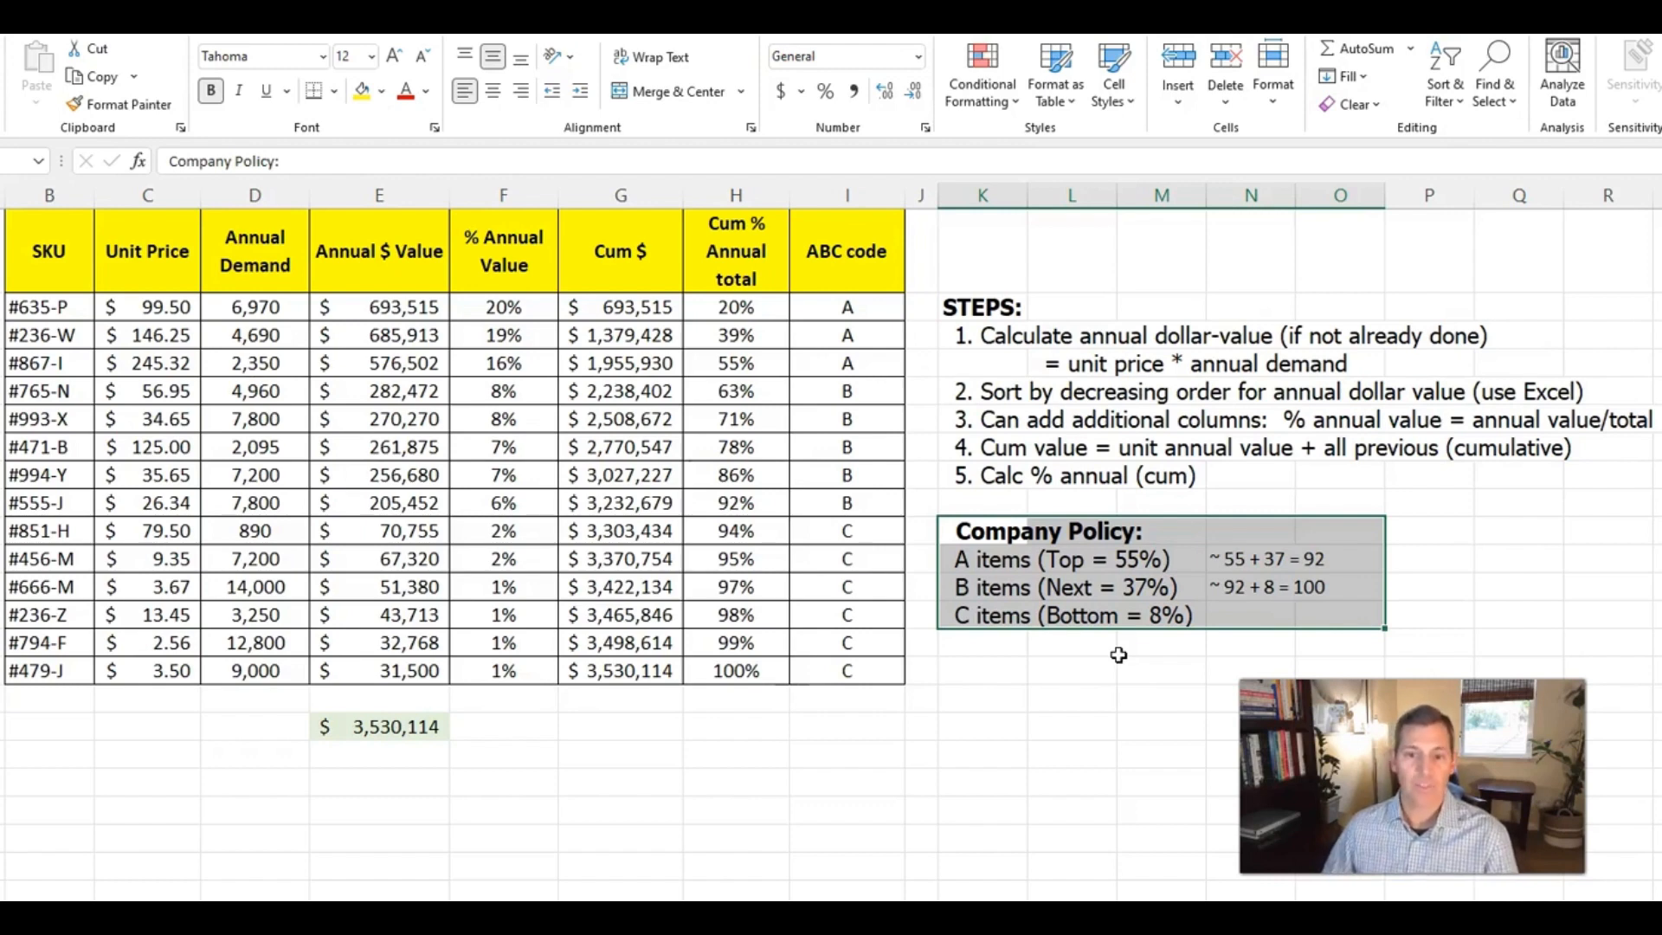
pyautogui.click(1119, 653)
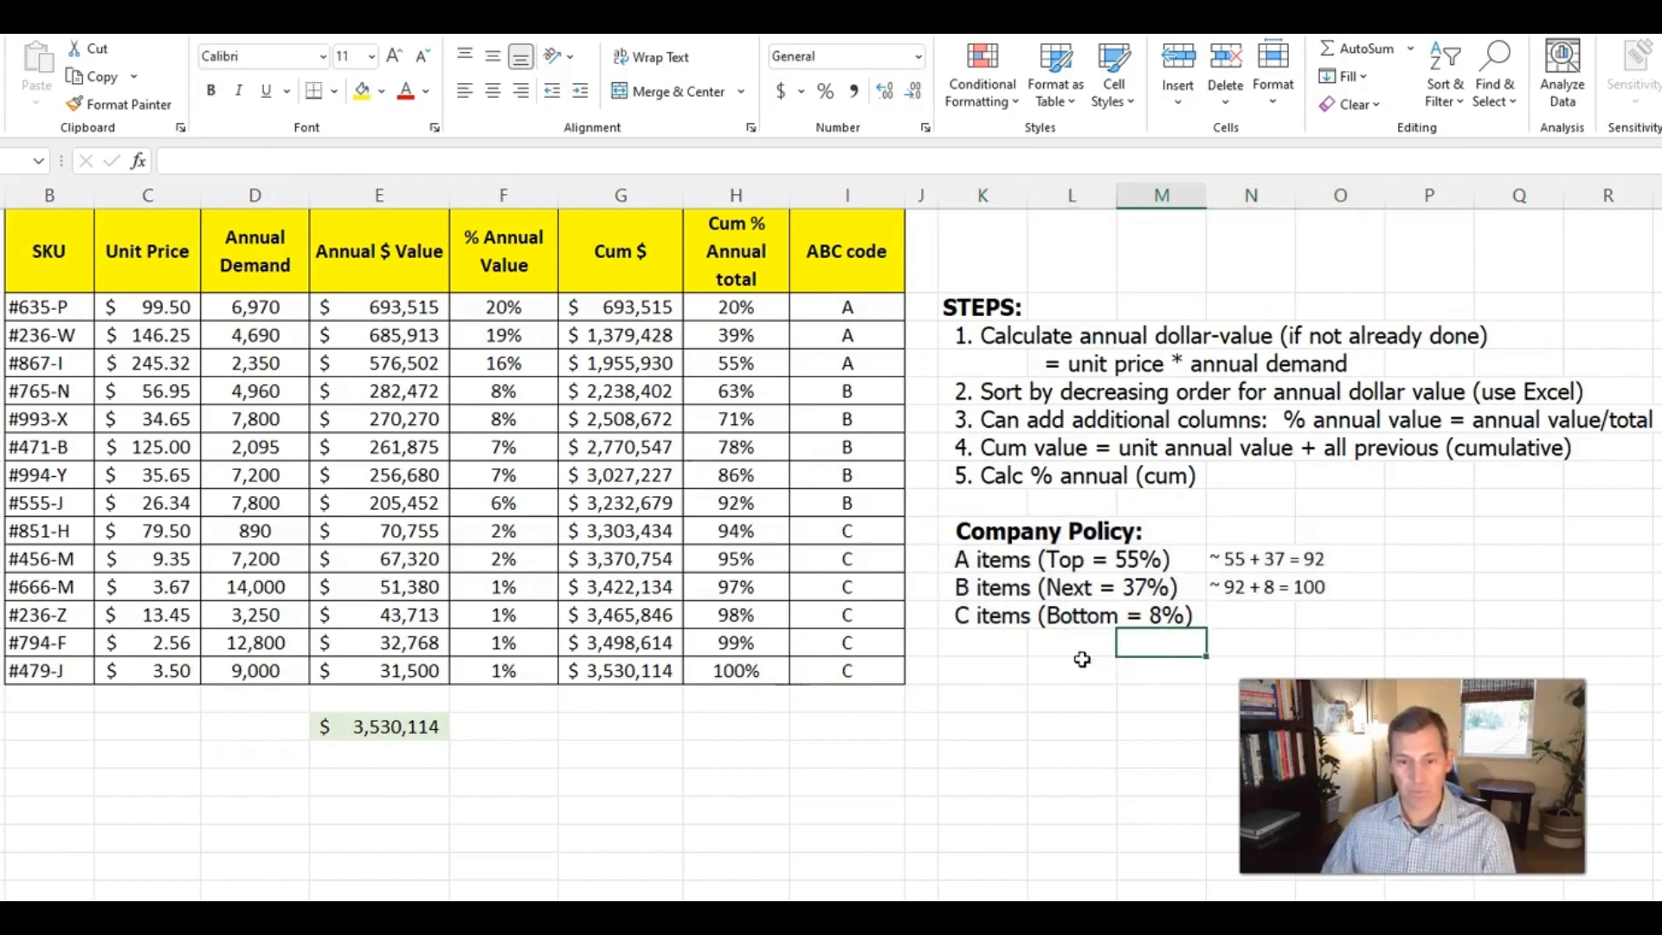
pyautogui.click(1082, 662)
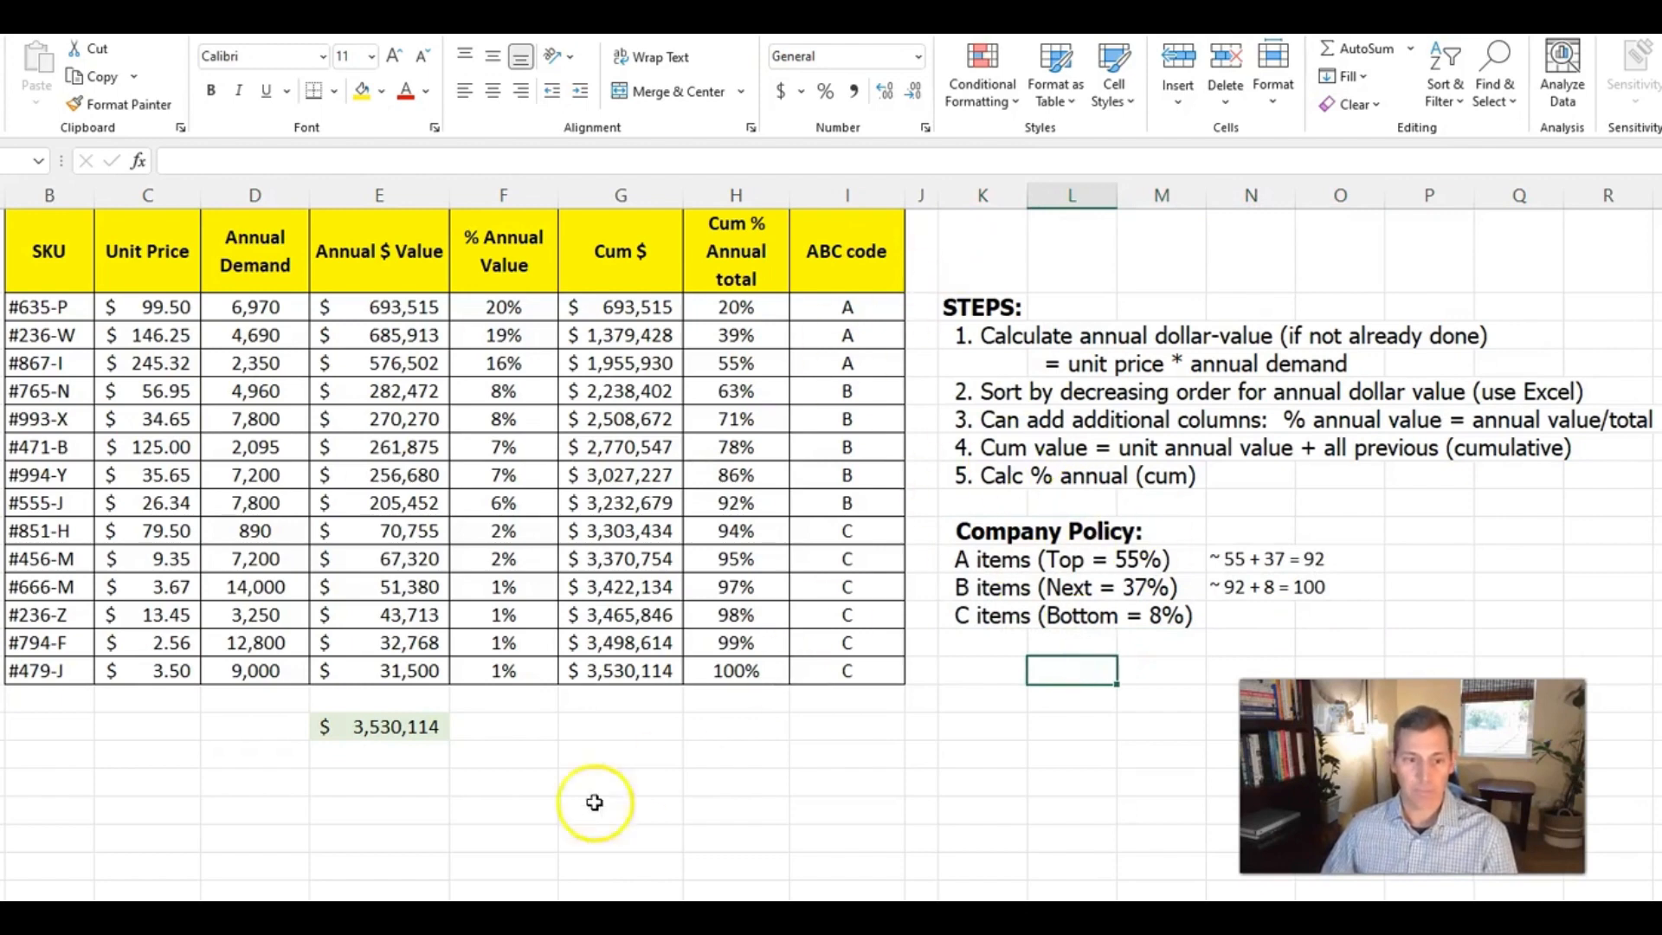